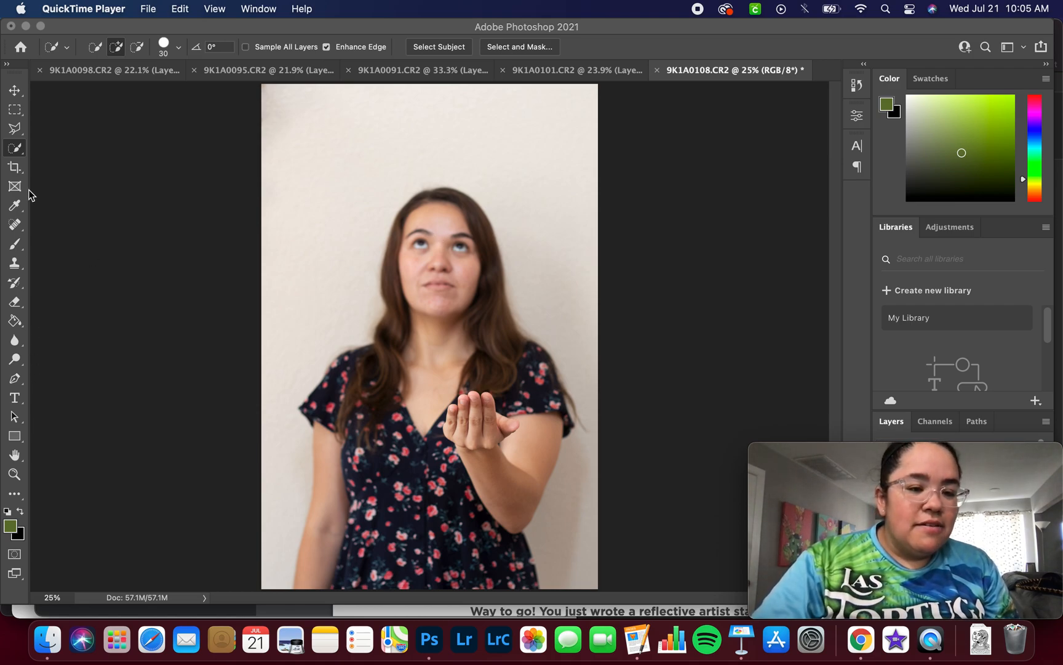
Select the whole woman, including hair, dress, both arms and raised hand, with the Quick Selection tool
{"action": "left_click", "coordinate": [16, 155]}
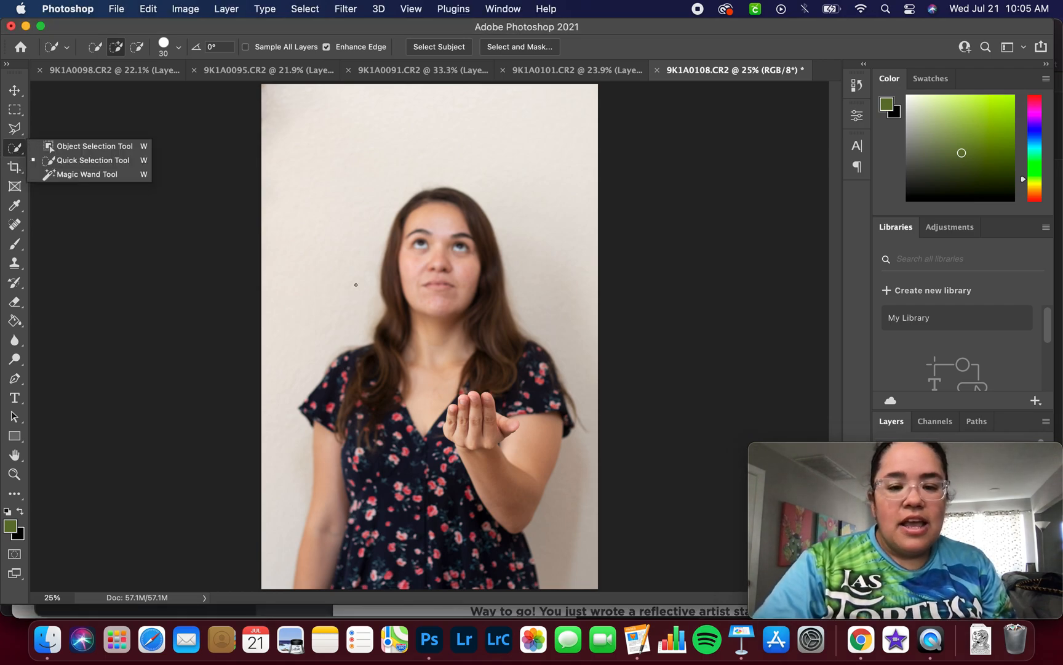
{"action": "left_click", "coordinate": [316, 582]}
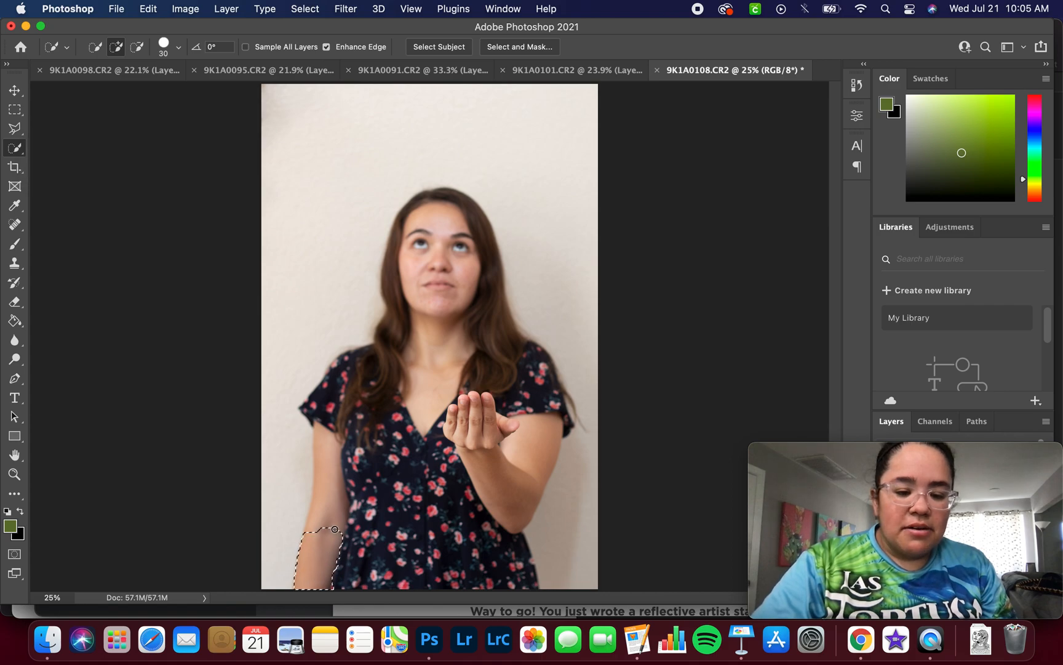
{"action": "left_click_drag", "start_coordinate": [342, 466], "coordinate": [335, 398]}
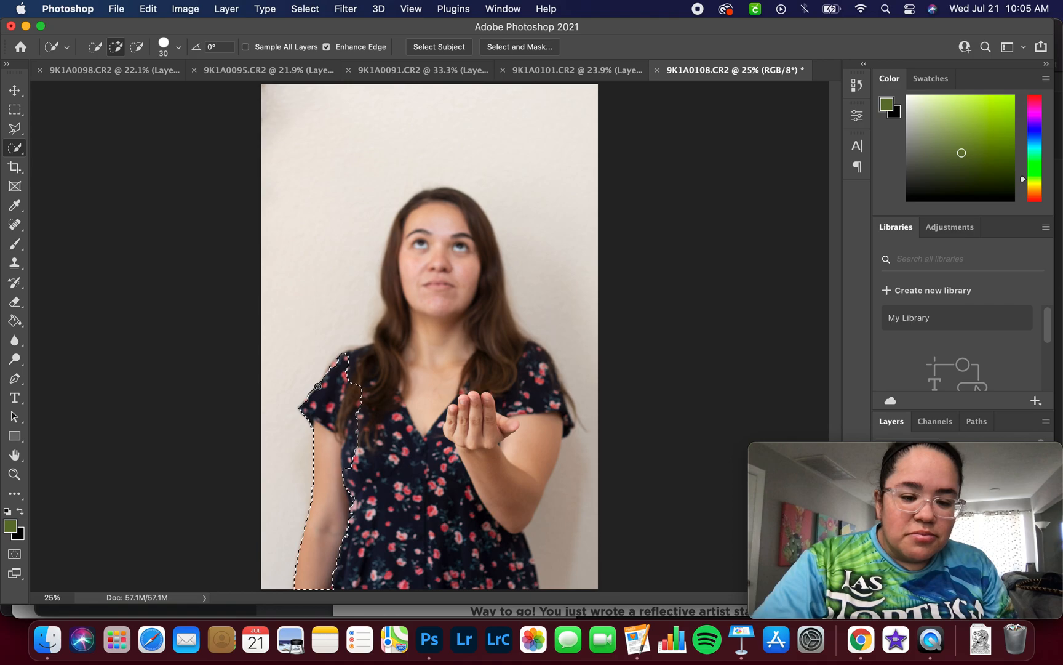
{"action": "mouse_move", "coordinate": [367, 359]}
{"action": "left_mouse_down"}
{"action": "mouse_move", "coordinate": [403, 320]}
{"action": "mouse_move", "coordinate": [434, 212]}
{"action": "mouse_move", "coordinate": [409, 216]}
{"action": "mouse_move", "coordinate": [419, 209]}
{"action": "left_mouse_up"}
{"action": "mouse_move", "coordinate": [445, 269]}
{"action": "left_mouse_down"}
{"action": "mouse_move", "coordinate": [461, 360]}
{"action": "mouse_move", "coordinate": [522, 443]}
{"action": "mouse_move", "coordinate": [499, 493]}
{"action": "left_mouse_up"}
{"action": "left_click_drag", "start_coordinate": [475, 448], "coordinate": [411, 471]}
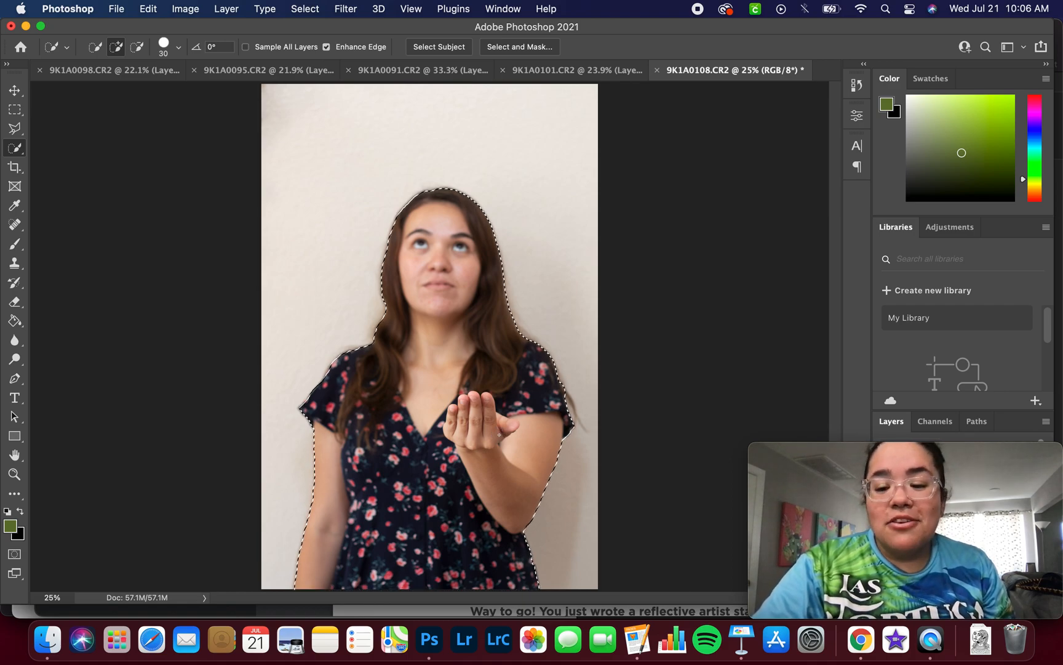
{"action": "scroll", "coordinate": [489, 306], "scroll_direction": "down", "scroll_amount": 1}
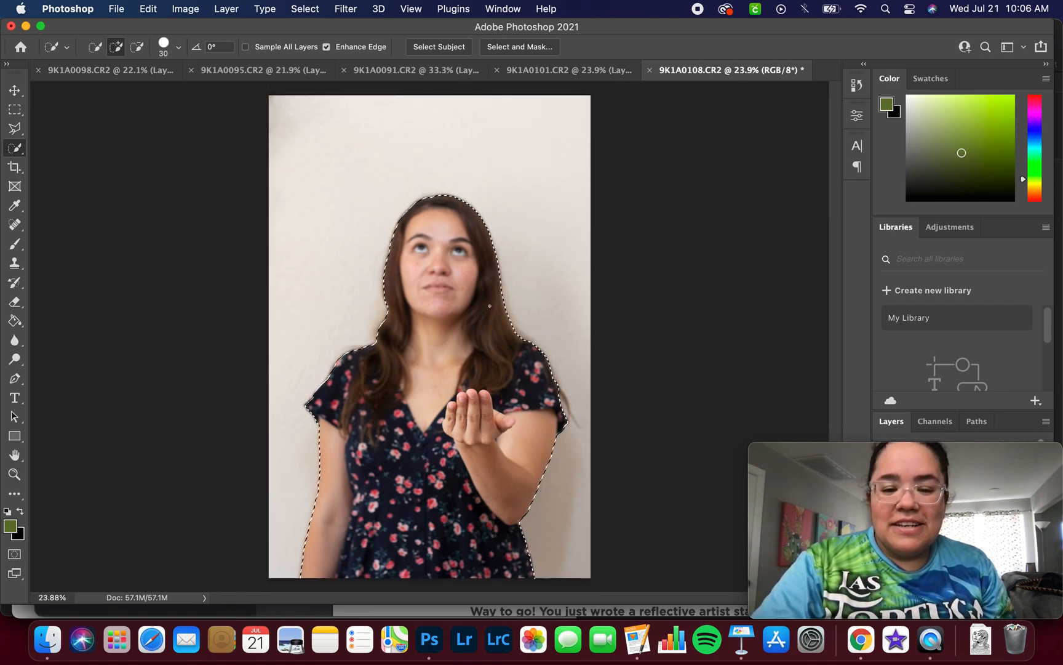
{"action": "scroll", "coordinate": [489, 306], "scroll_direction": "down", "scroll_amount": 1}
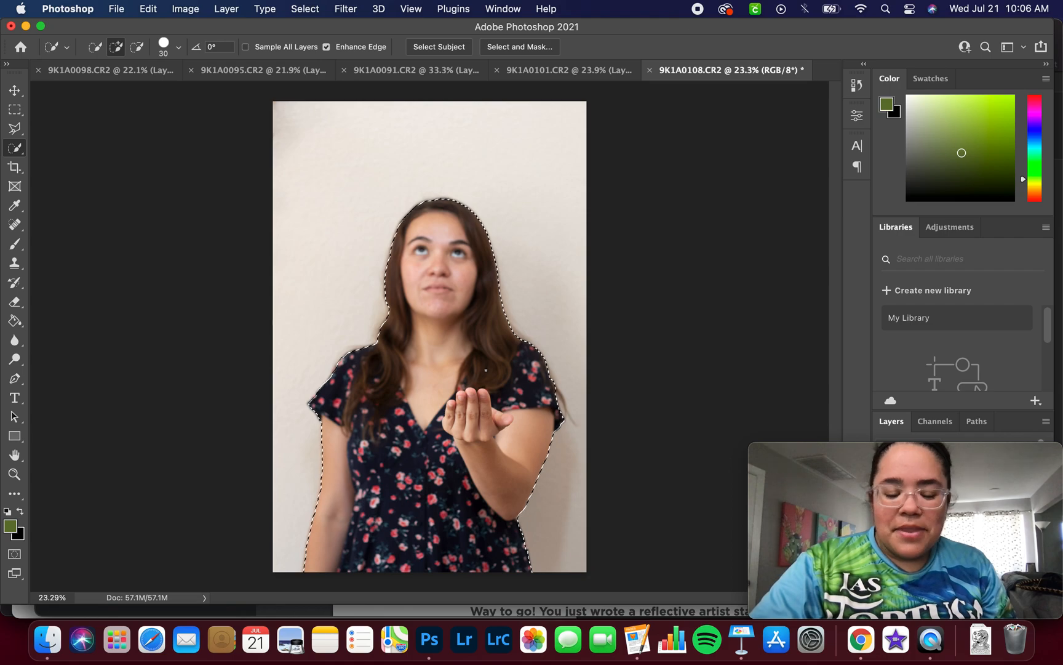
Try copying the selected woman onto a new layer and check the cutout with the Background layer hidden
{"action": "key", "text": "super+j"}
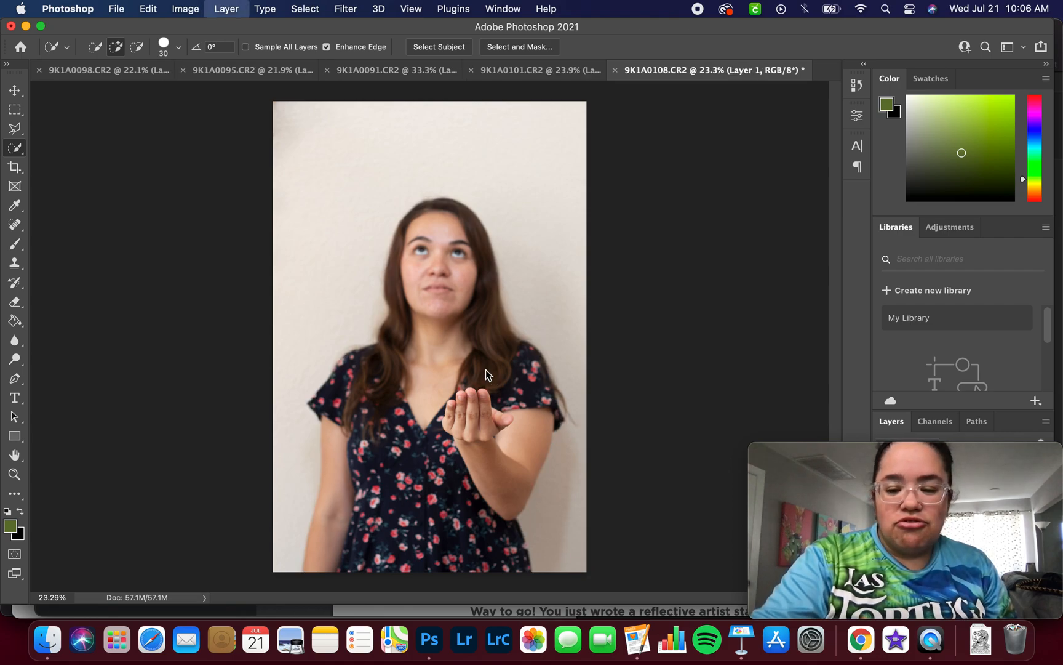
{"action": "left_click_drag", "start_coordinate": [847, 455], "coordinate": [838, 174]}
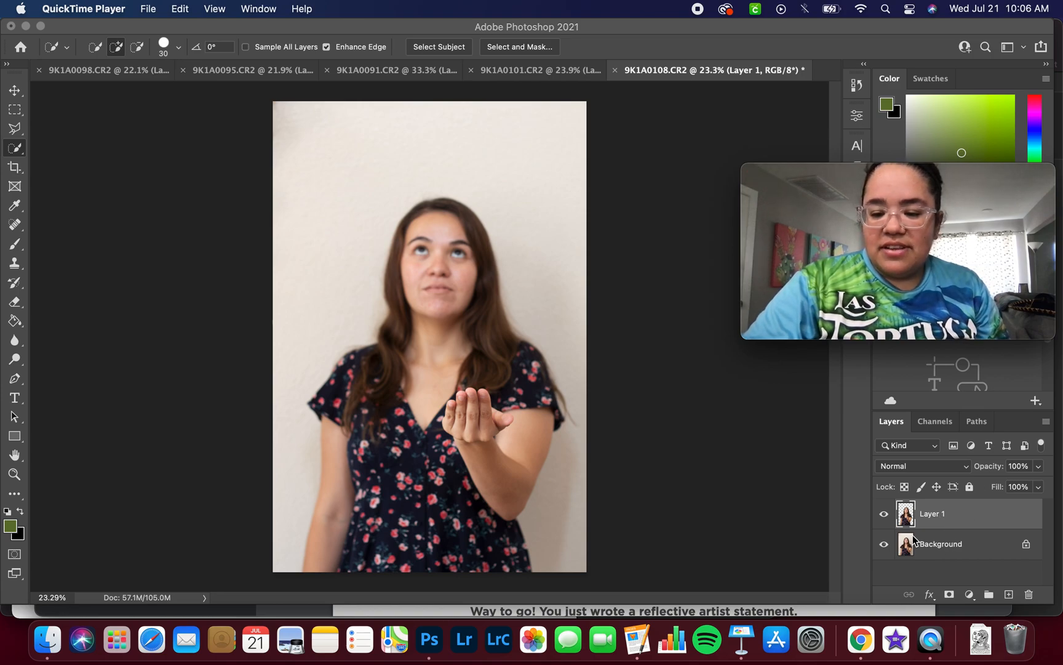
{"action": "left_click", "coordinate": [884, 544]}
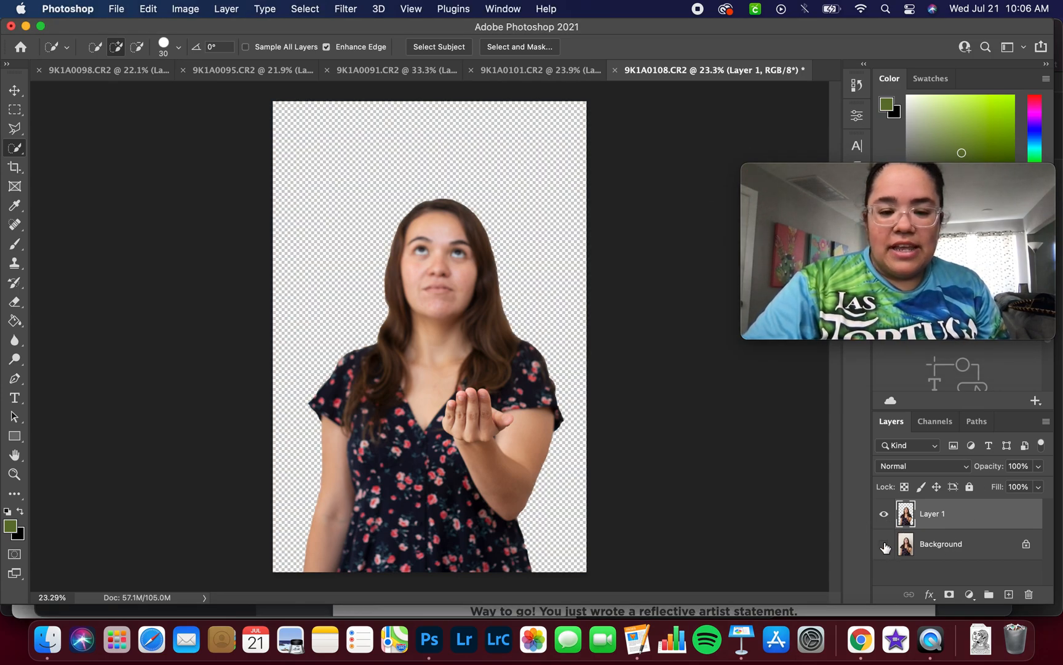
{"action": "left_click", "coordinate": [884, 545]}
{"action": "key", "text": "super+z"}
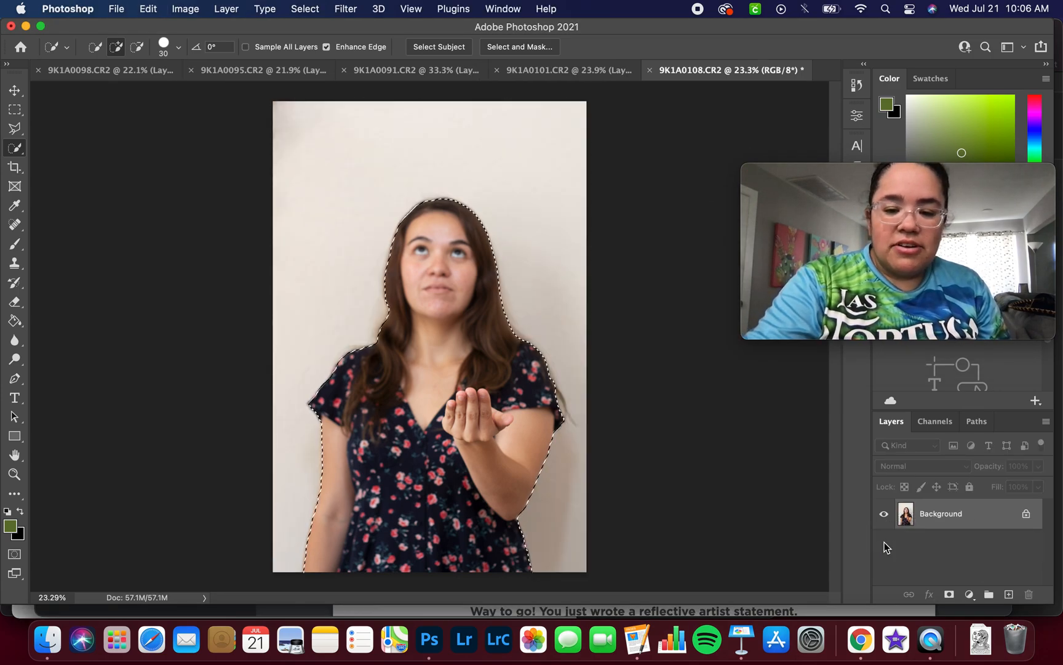
Smooth the selection around the woman with a sample radius of 10 pixels
{"action": "left_click", "coordinate": [318, 15]}
{"action": "mouse_move", "coordinate": [386, 226]}
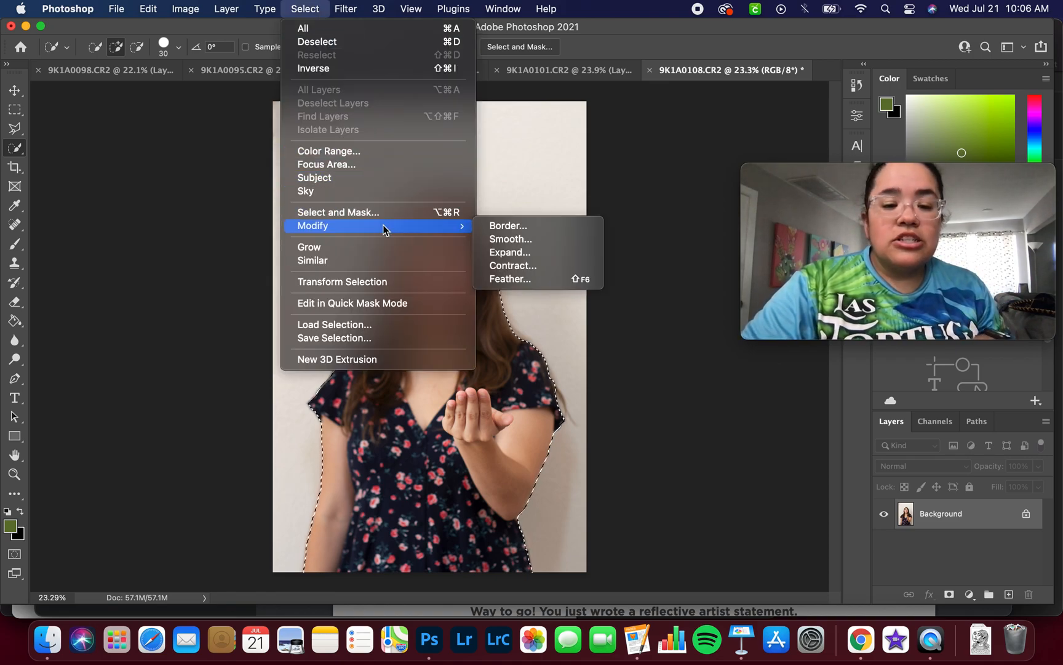
{"action": "left_click", "coordinate": [498, 239]}
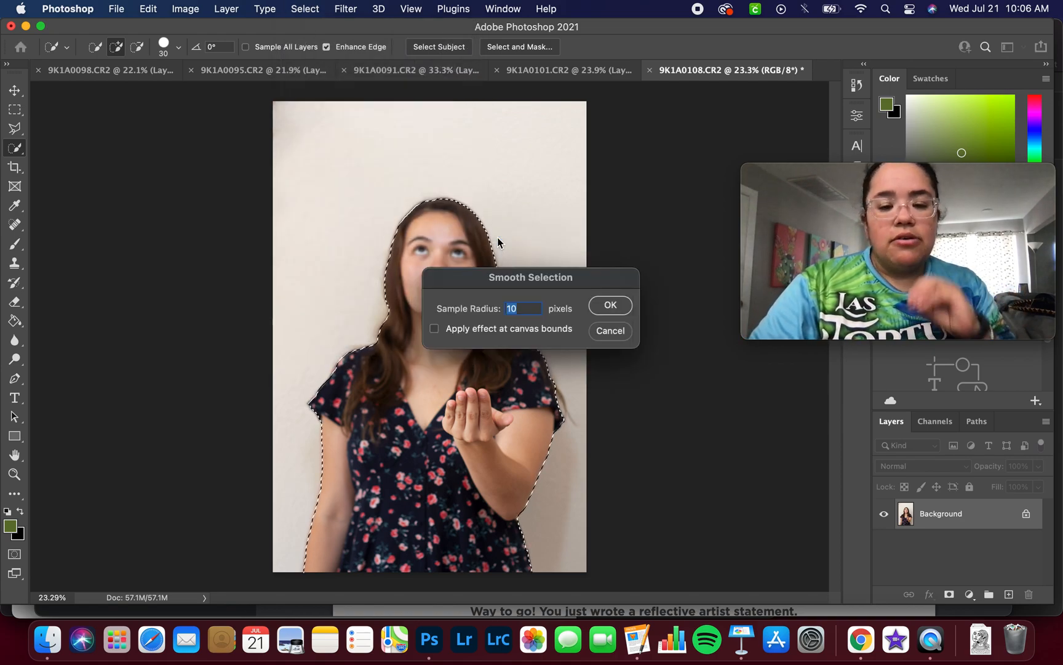
{"action": "key", "text": "Return"}
Feather the selection around the woman with a radius of 10 pixels
{"action": "left_click", "coordinate": [316, 13]}
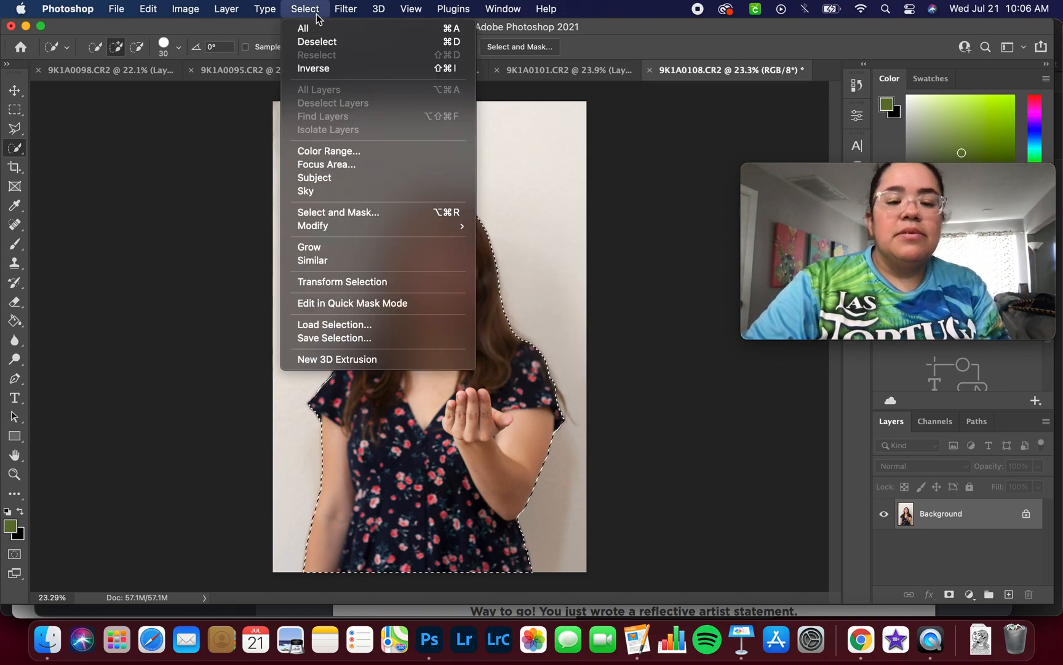
{"action": "mouse_move", "coordinate": [406, 227]}
{"action": "left_click", "coordinate": [525, 278]}
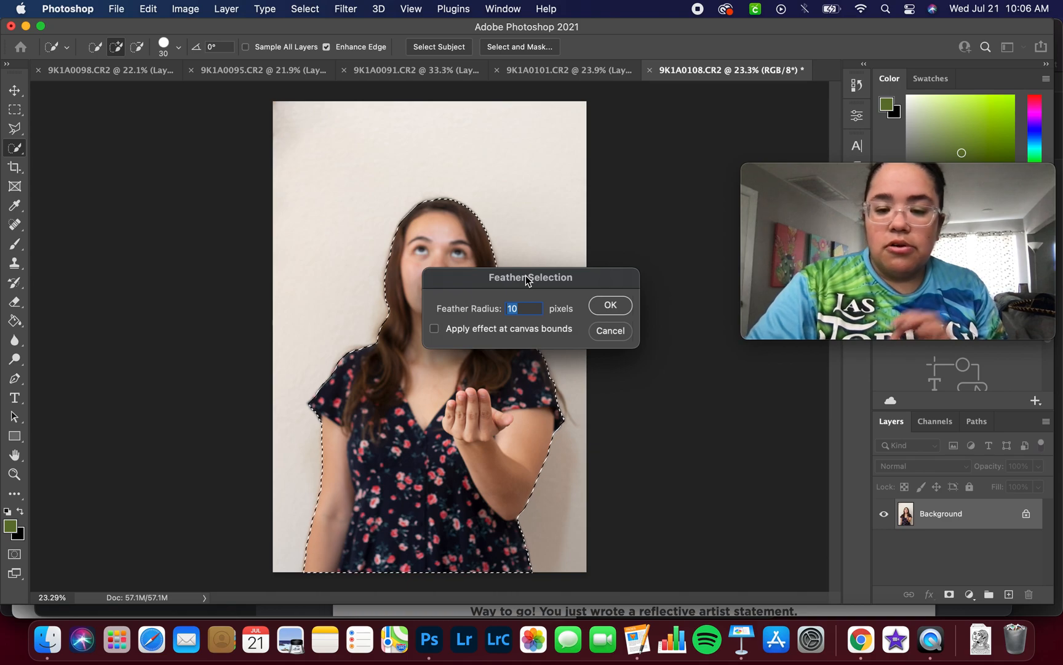
{"action": "key", "text": "Return"}
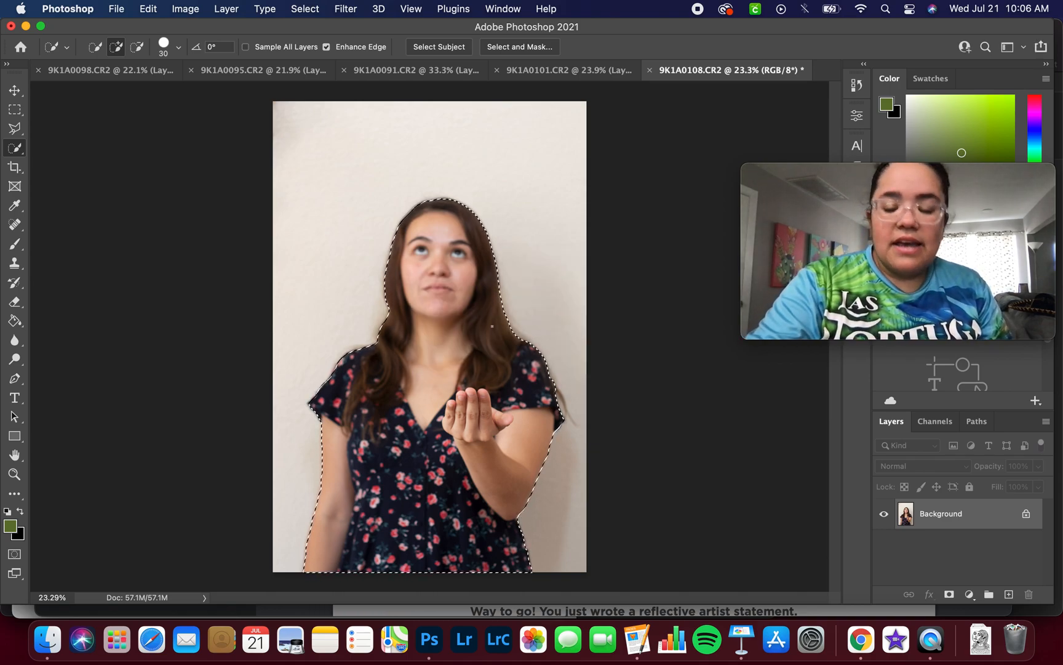
Copy the selected woman onto a new layer and delete the Background layer
{"action": "key", "text": "super+j"}
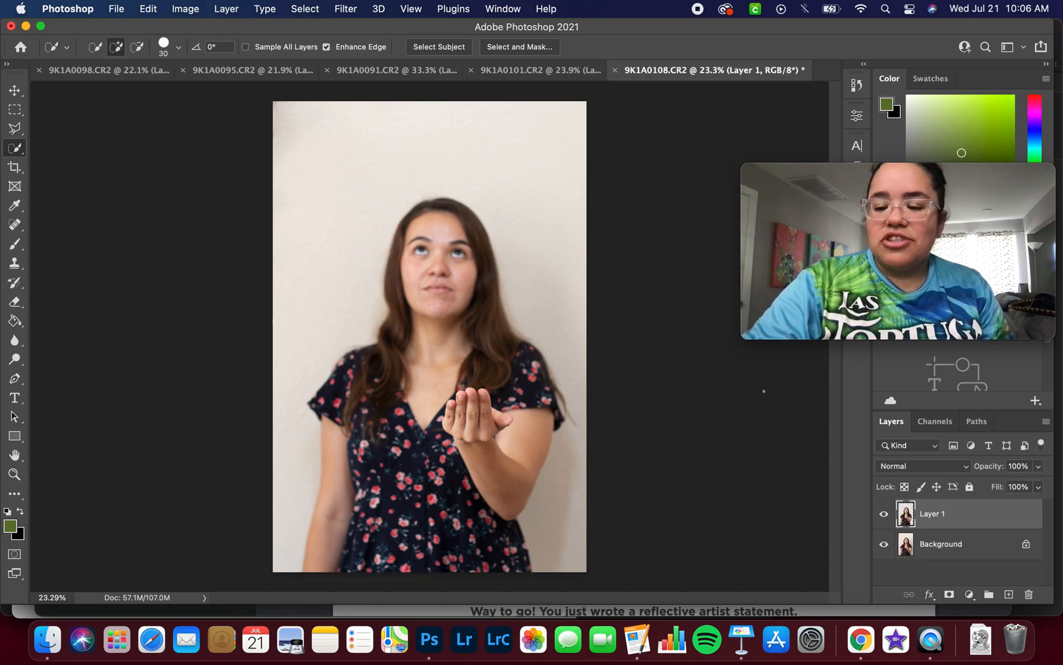
{"action": "left_click_drag", "start_coordinate": [972, 548], "coordinate": [1029, 593]}
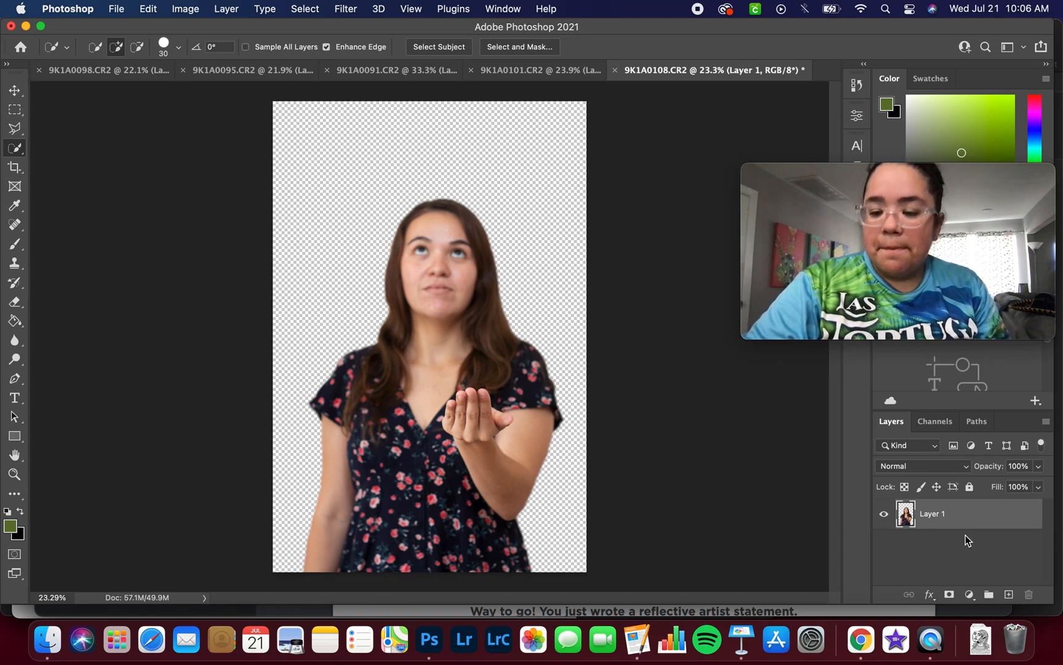
Add a layer mask to Layer 1 and apply Select and Mask to it with the default refinements
{"action": "left_click", "coordinate": [950, 594]}
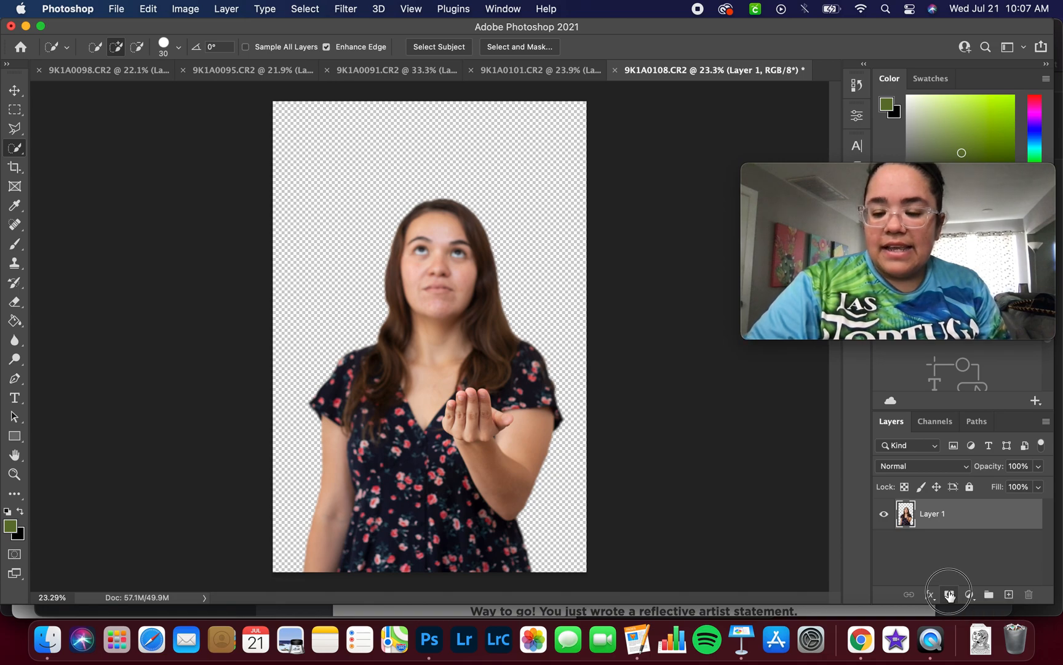
{"action": "left_click", "coordinate": [936, 519]}
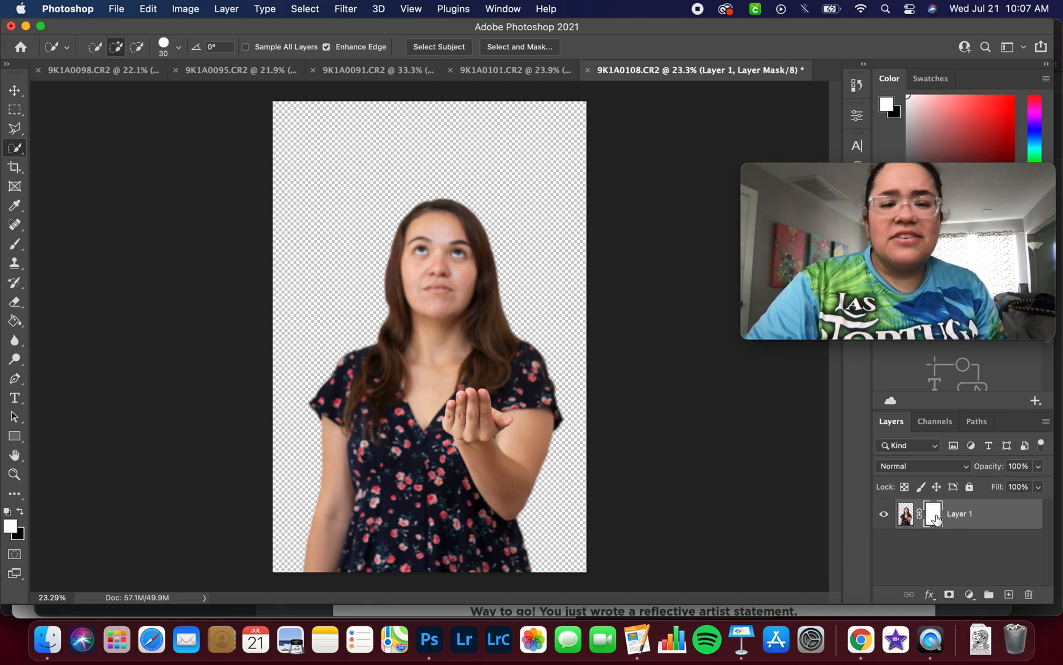
{"action": "double_click", "coordinate": [936, 519]}
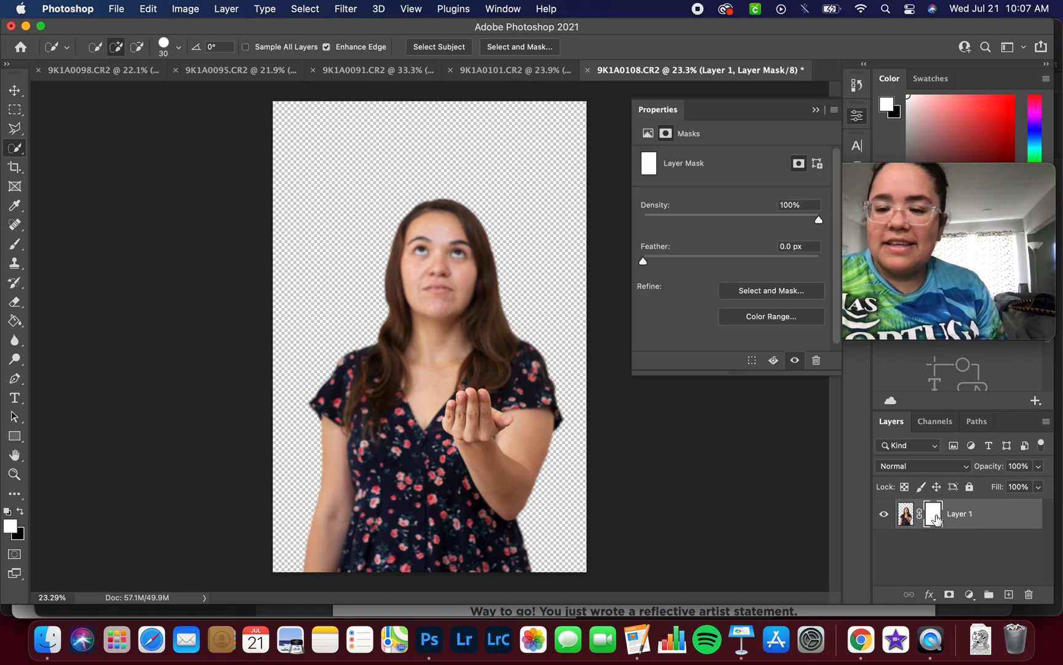
{"action": "left_click", "coordinate": [797, 292]}
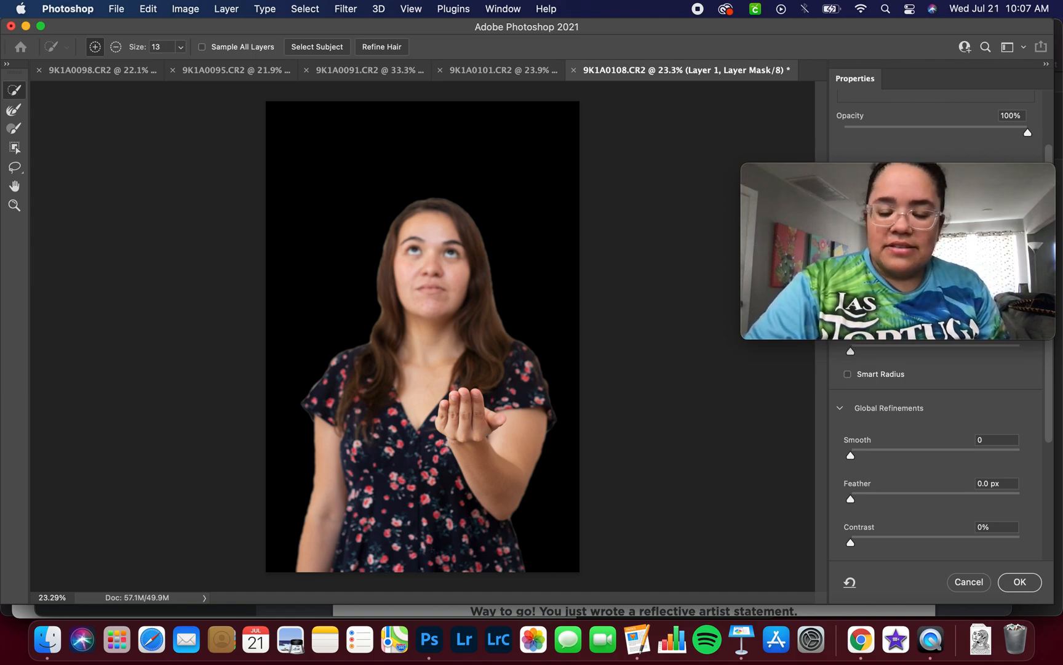
{"action": "left_click", "coordinate": [1026, 582]}
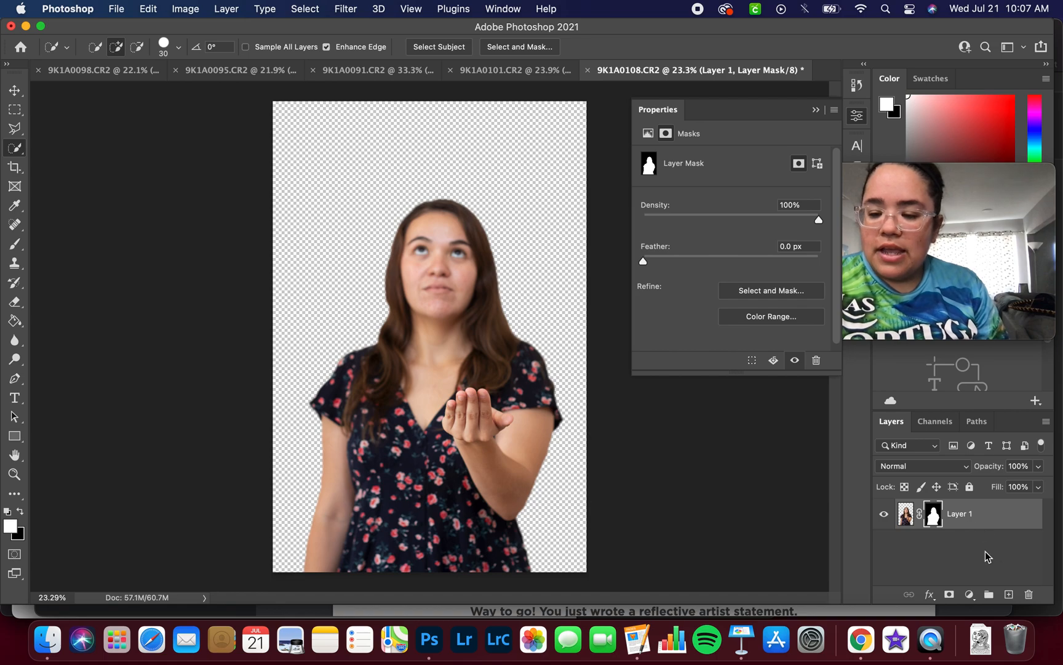
Add a white Solid Color fill layer and place it beneath the woman's layer
{"action": "left_click", "coordinate": [970, 594]}
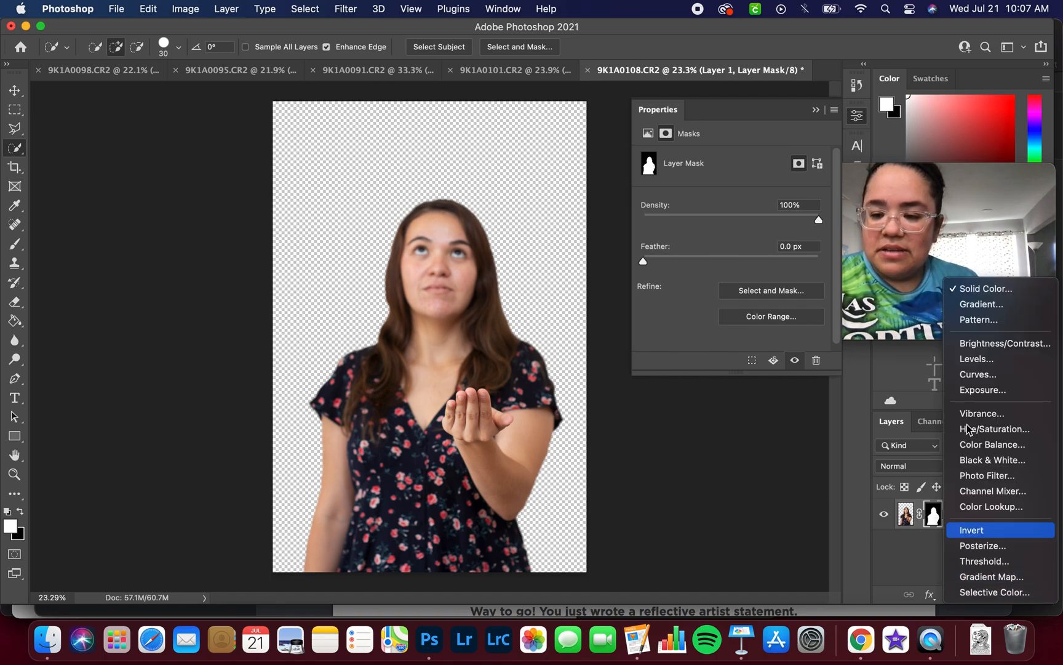
{"action": "left_click", "coordinate": [985, 289]}
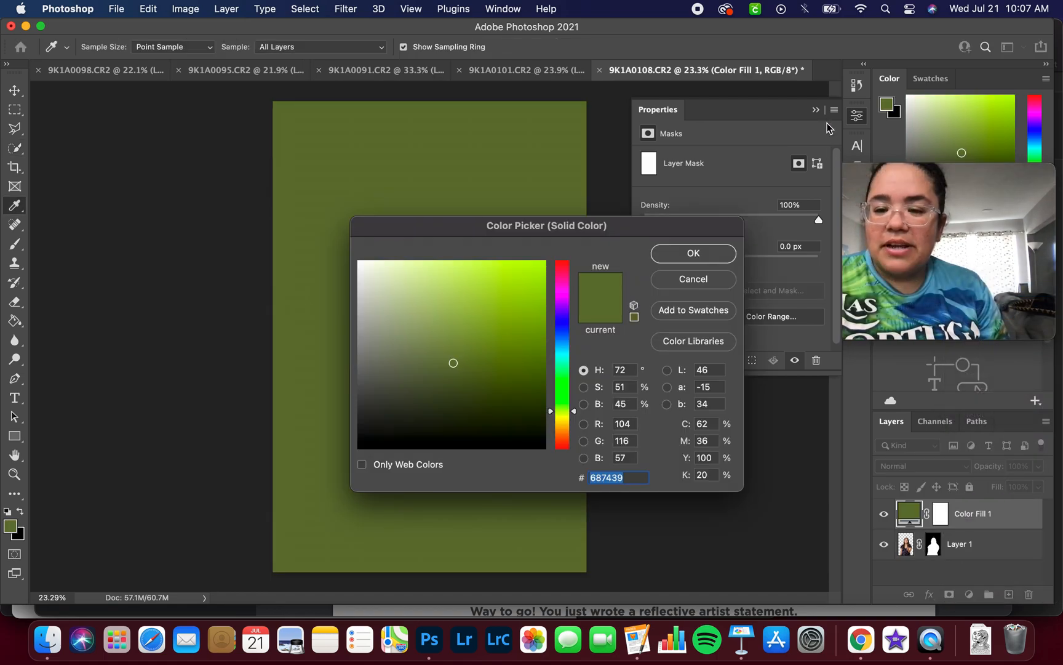
{"action": "left_click", "coordinate": [856, 116]}
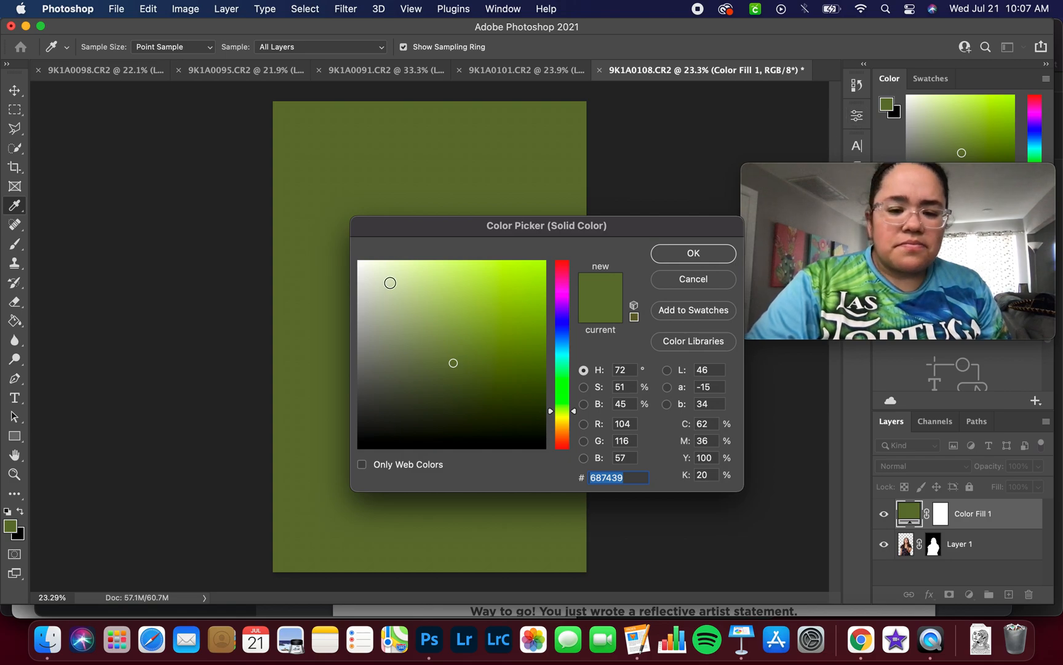
{"action": "left_click_drag", "start_coordinate": [390, 283], "coordinate": [335, 249]}
{"action": "left_click", "coordinate": [693, 252]}
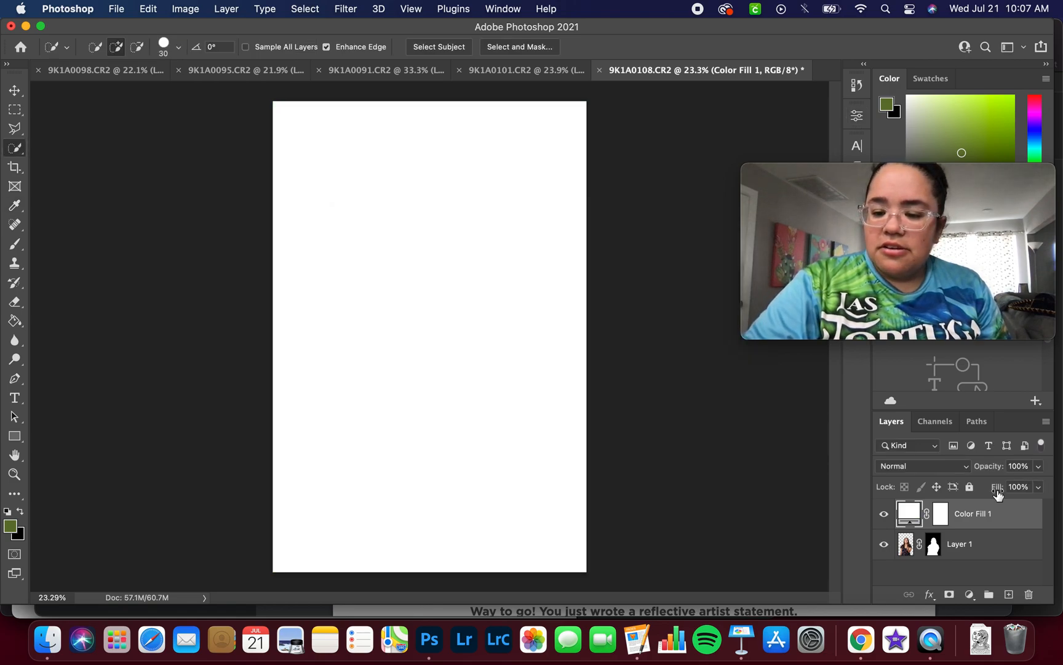
{"action": "left_click_drag", "start_coordinate": [1018, 518], "coordinate": [1020, 562]}
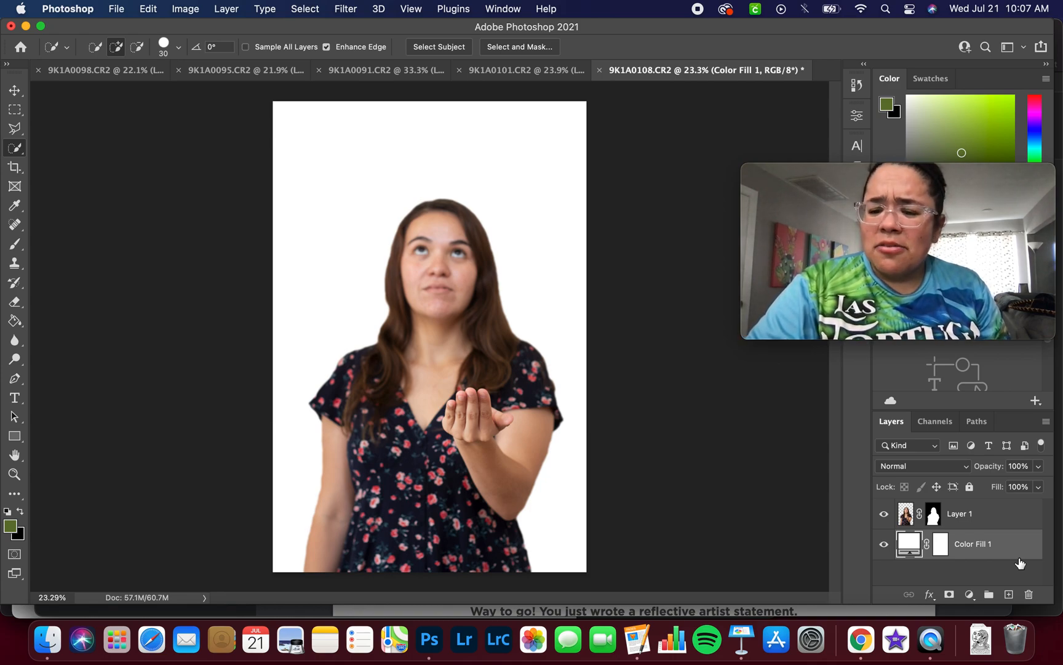
Select Layer 1 and look through the Week 7 folder for a flower photo to open
{"action": "left_click", "coordinate": [911, 521]}
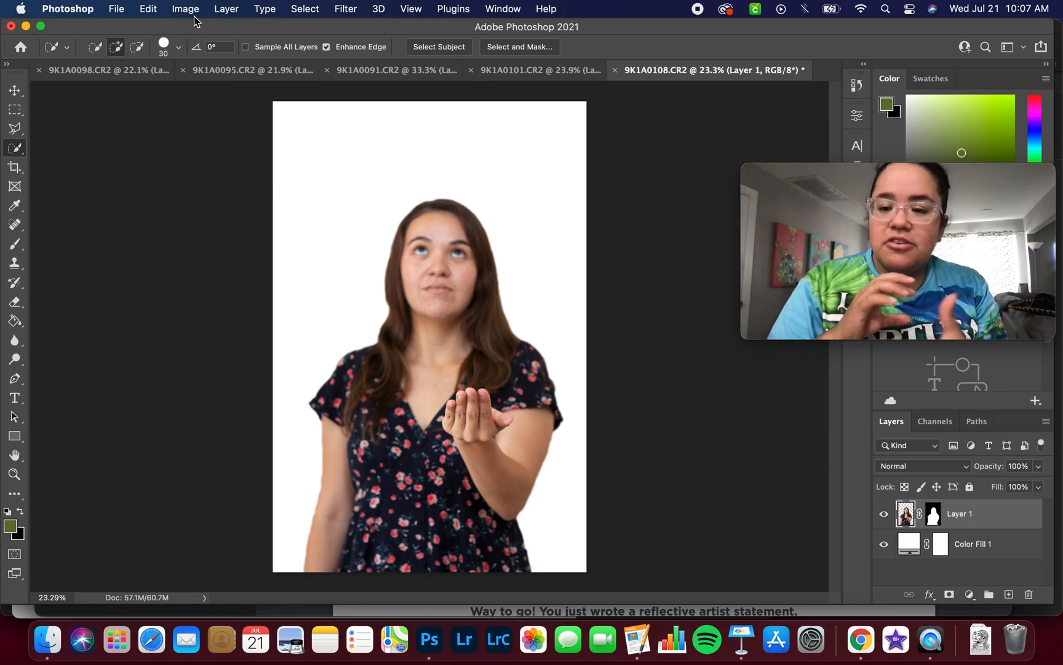
{"action": "left_click", "coordinate": [116, 8]}
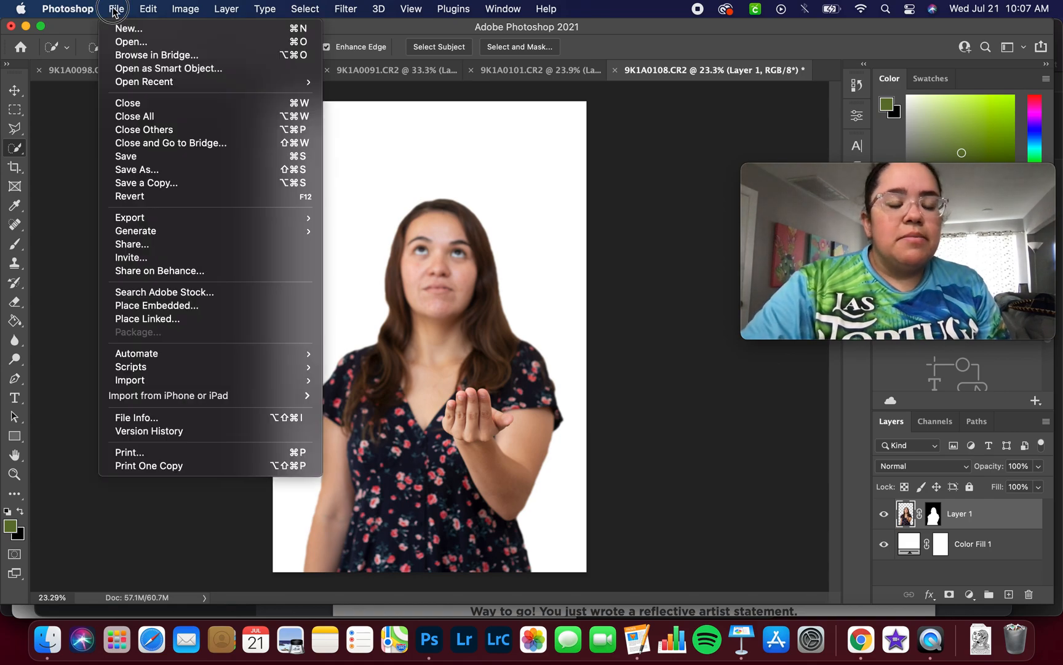
{"action": "left_click", "coordinate": [282, 280]}
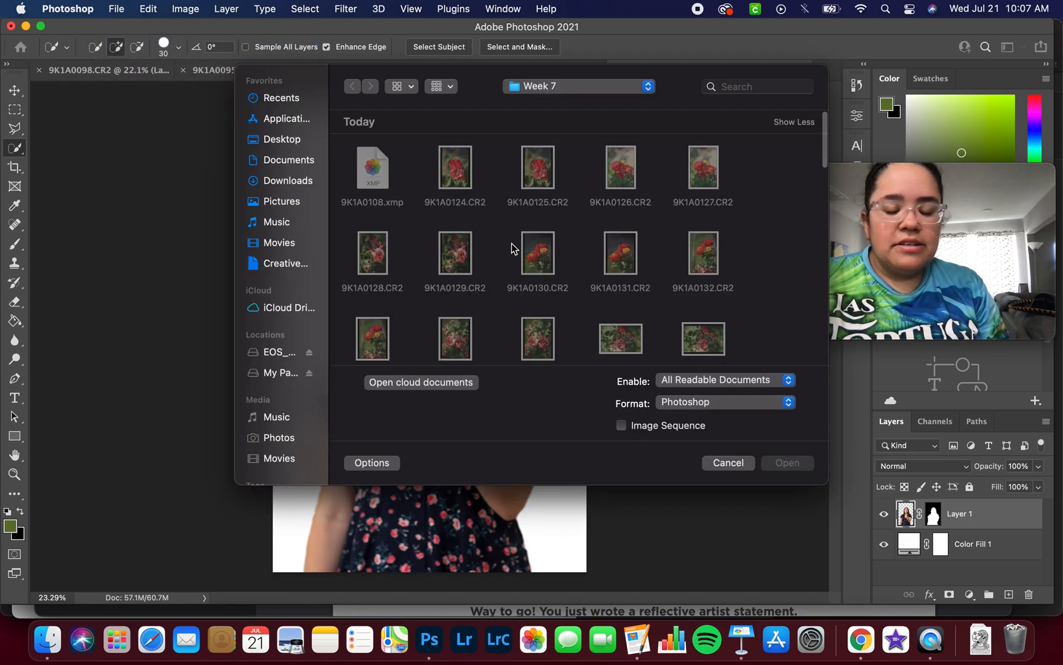
{"action": "scroll", "coordinate": [573, 235], "scroll_direction": "down", "scroll_amount": 5}
{"action": "left_click_drag", "start_coordinate": [682, 92], "coordinate": [569, 86]}
{"action": "scroll", "coordinate": [537, 264], "scroll_direction": "down", "scroll_amount": 3}
{"action": "scroll", "coordinate": [537, 264], "scroll_direction": "down", "scroll_amount": 4}
{"action": "scroll", "coordinate": [537, 264], "scroll_direction": "down", "scroll_amount": 3}
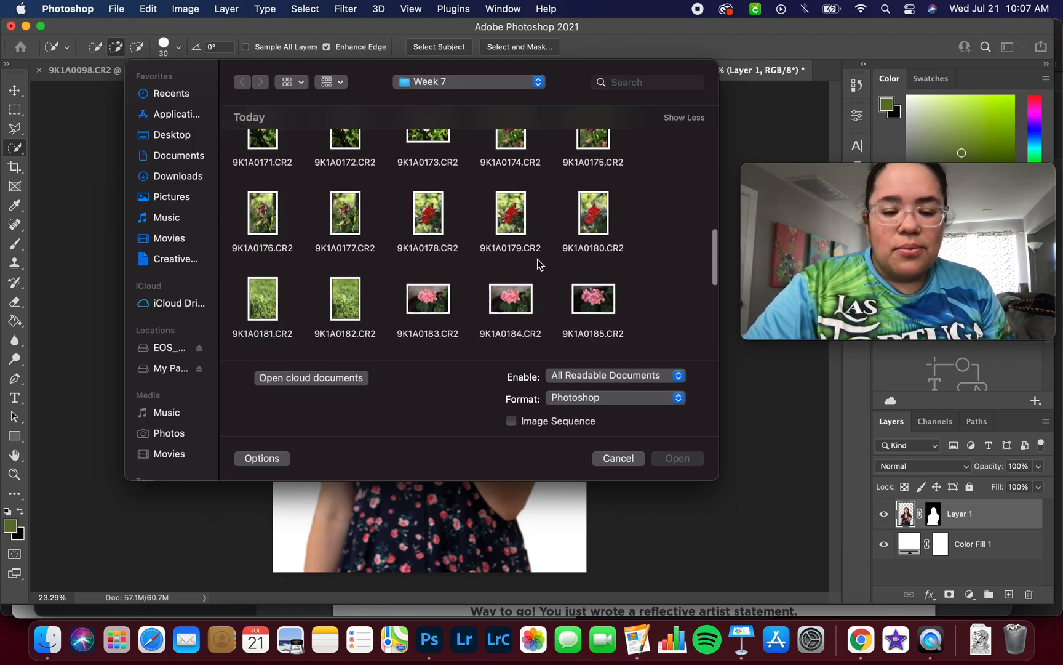
{"action": "scroll", "coordinate": [537, 265], "scroll_direction": "down", "scroll_amount": 3}
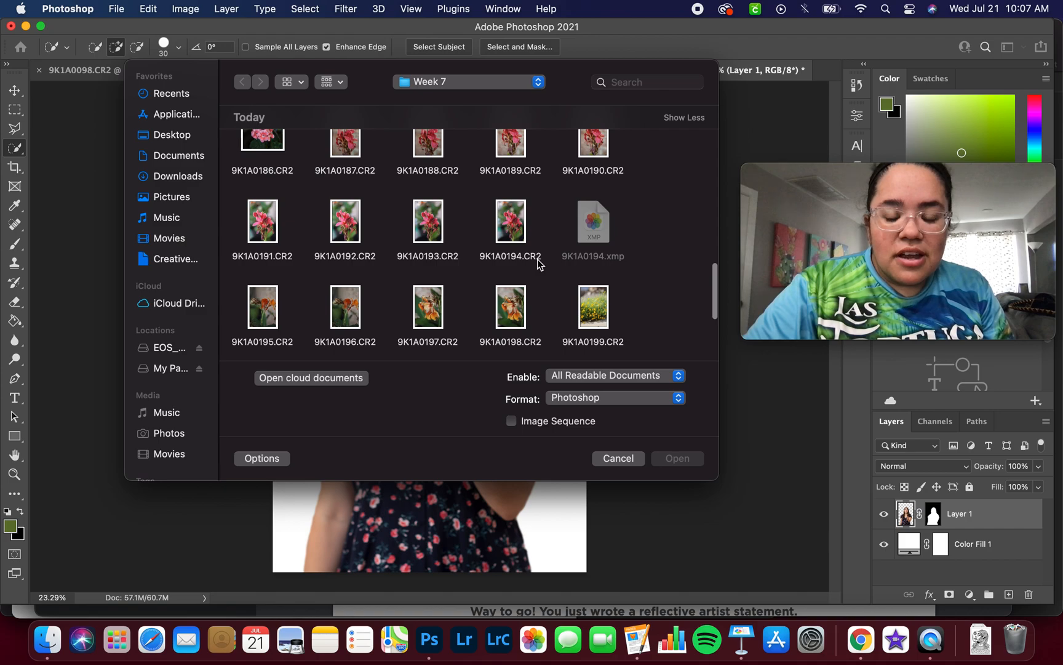
{"action": "scroll", "coordinate": [517, 301], "scroll_direction": "down", "scroll_amount": 5}
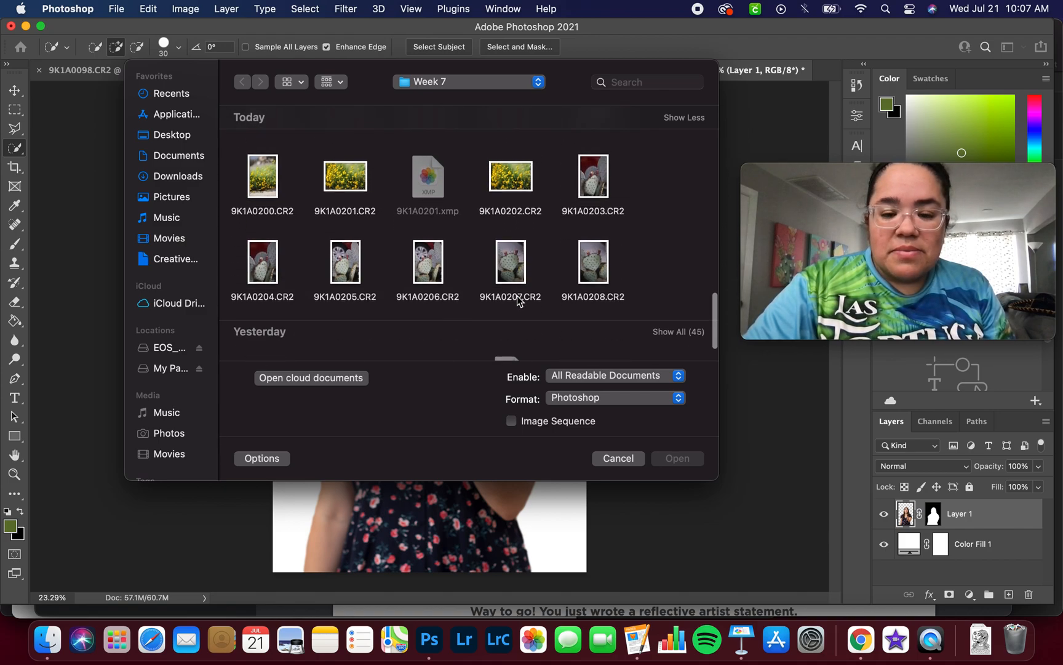
{"action": "scroll", "coordinate": [517, 301], "scroll_direction": "up", "scroll_amount": 3}
Preview the flower photos 9K1A0198.CR2 and 9K1A0189.CR2 at large size
{"action": "left_click", "coordinate": [515, 255]}
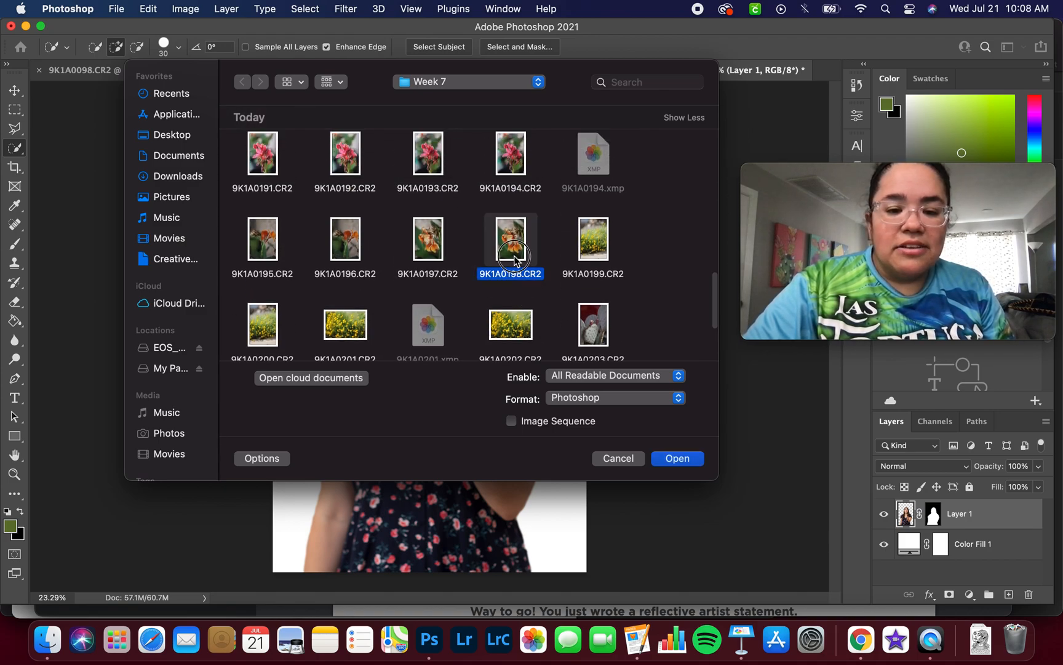
{"action": "key", "text": "space"}
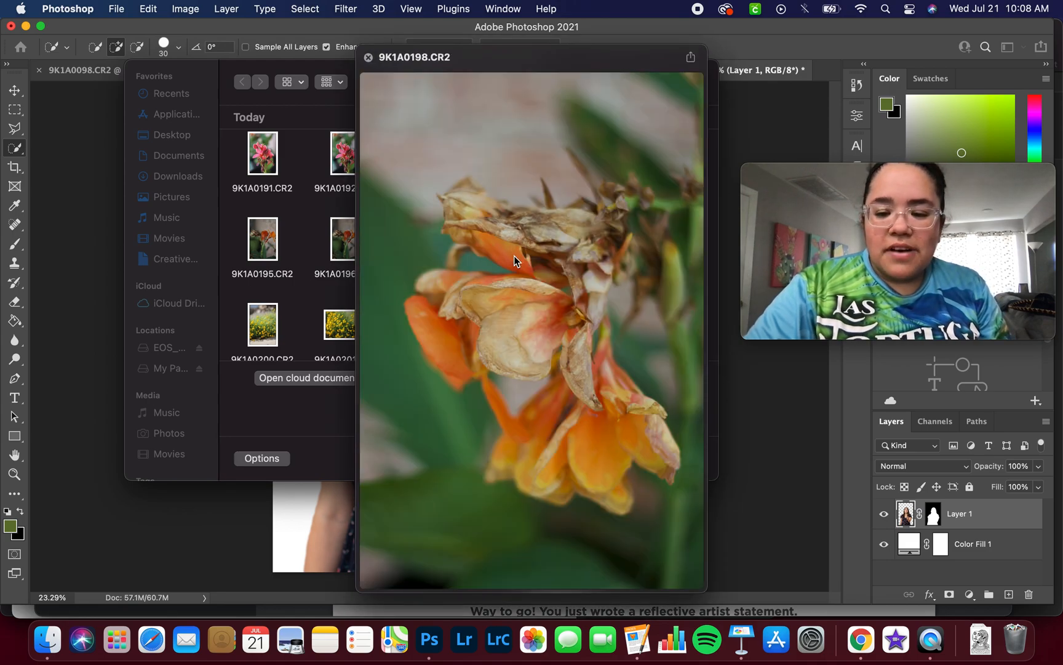
{"action": "key", "text": "space"}
{"action": "scroll", "coordinate": [514, 258], "scroll_direction": "up", "scroll_amount": 5}
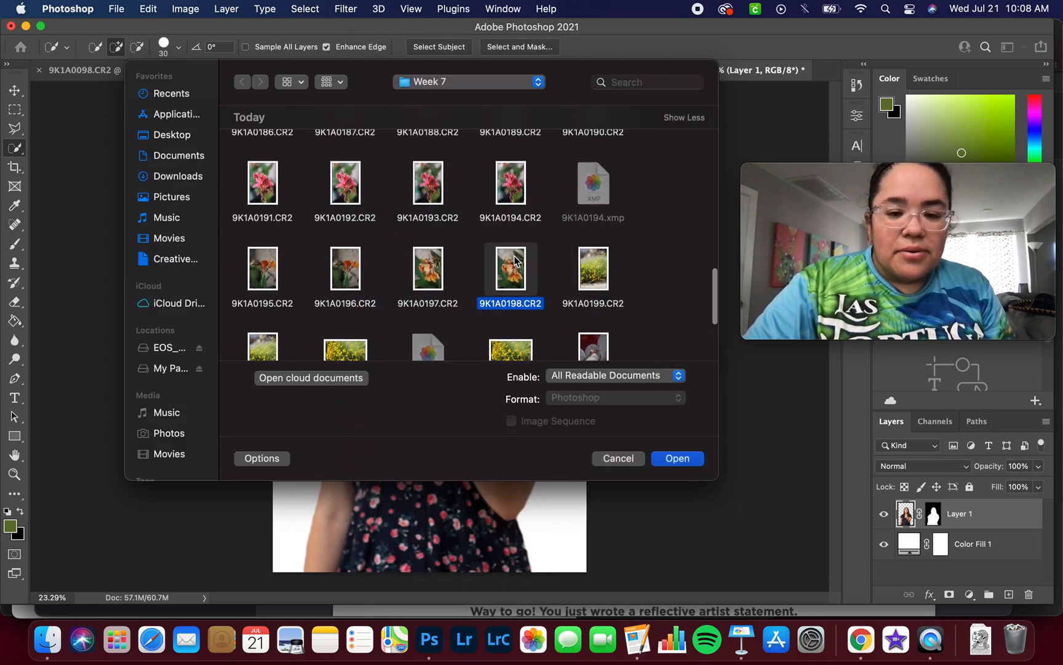
{"action": "left_click", "coordinate": [509, 213]}
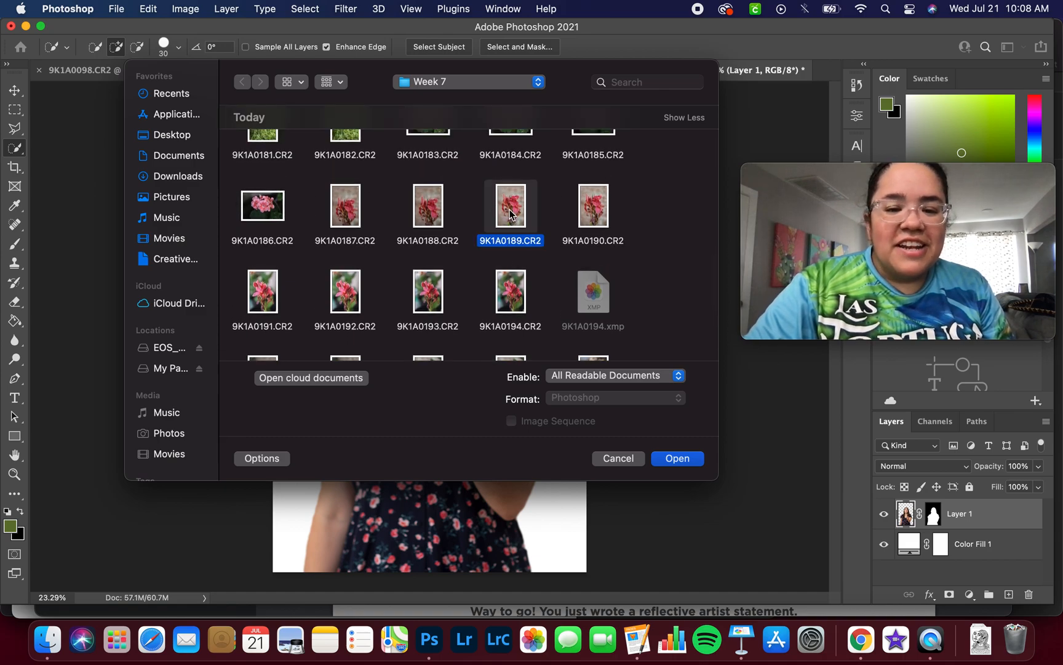
{"action": "key", "text": "space"}
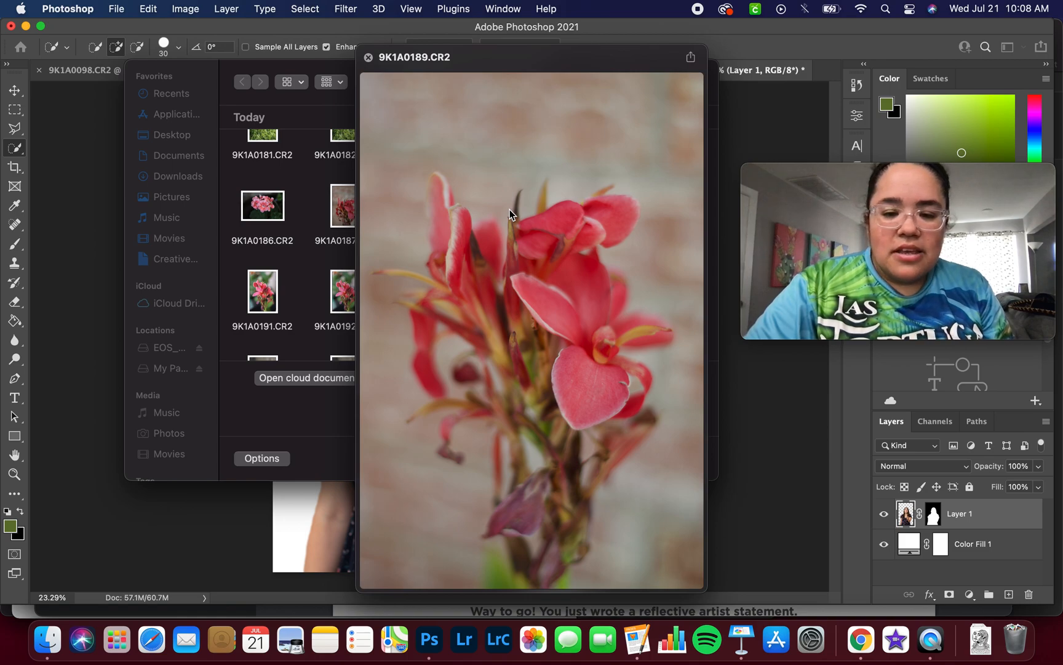
{"action": "key", "text": "space"}
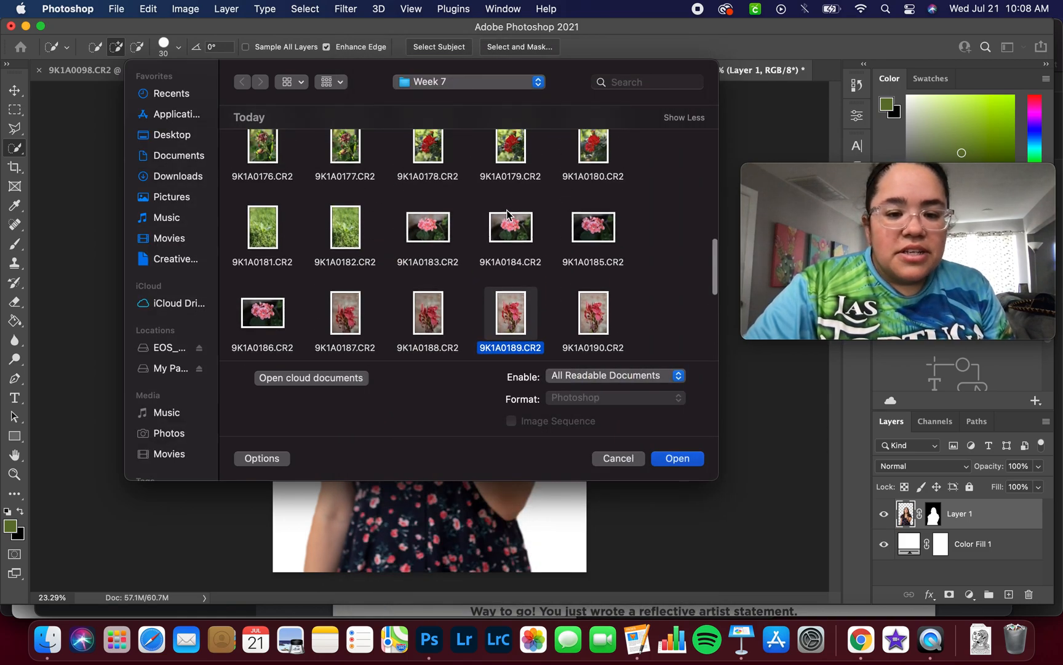
Preview the dried red flower photo 9K1A0174.CR2 and open it in Camera Raw
{"action": "scroll", "coordinate": [443, 225], "scroll_direction": "up", "scroll_amount": 5}
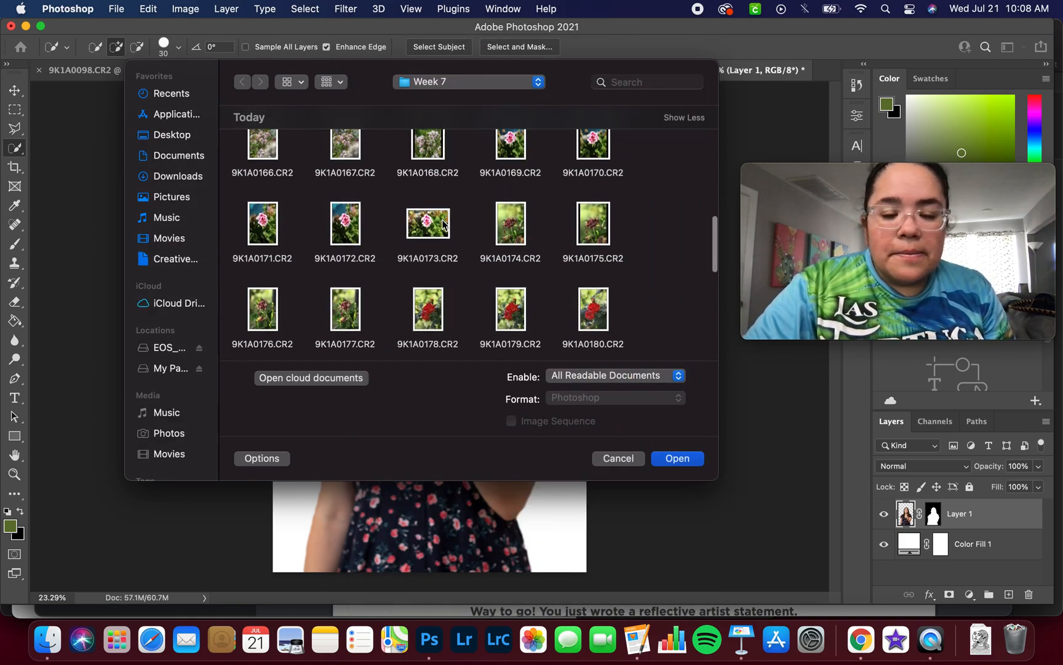
{"action": "left_click", "coordinate": [512, 232]}
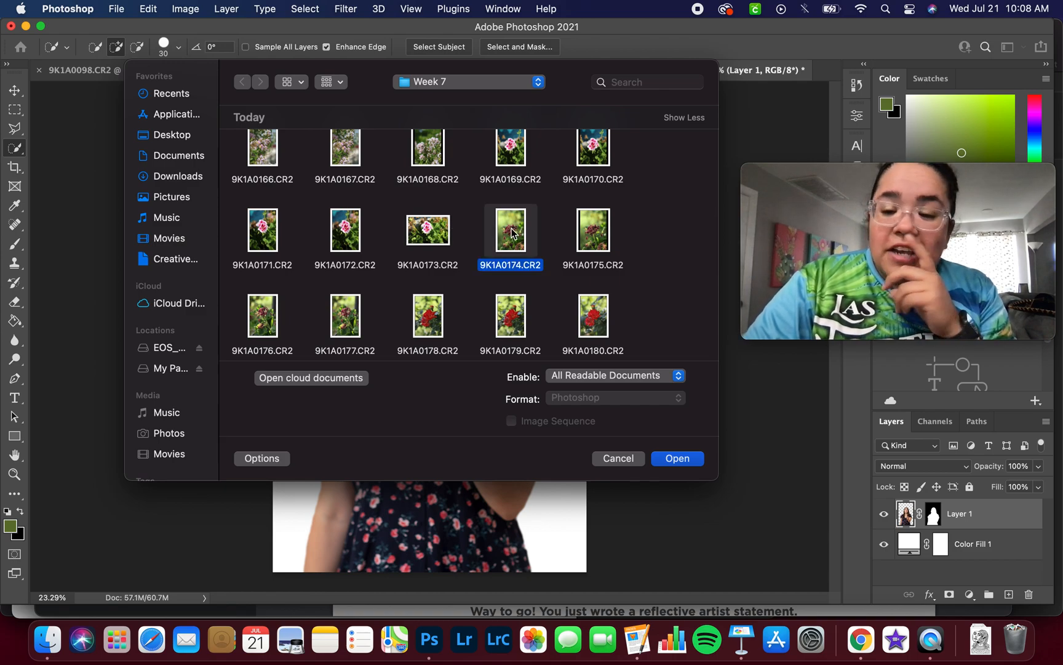
{"action": "key", "text": "space"}
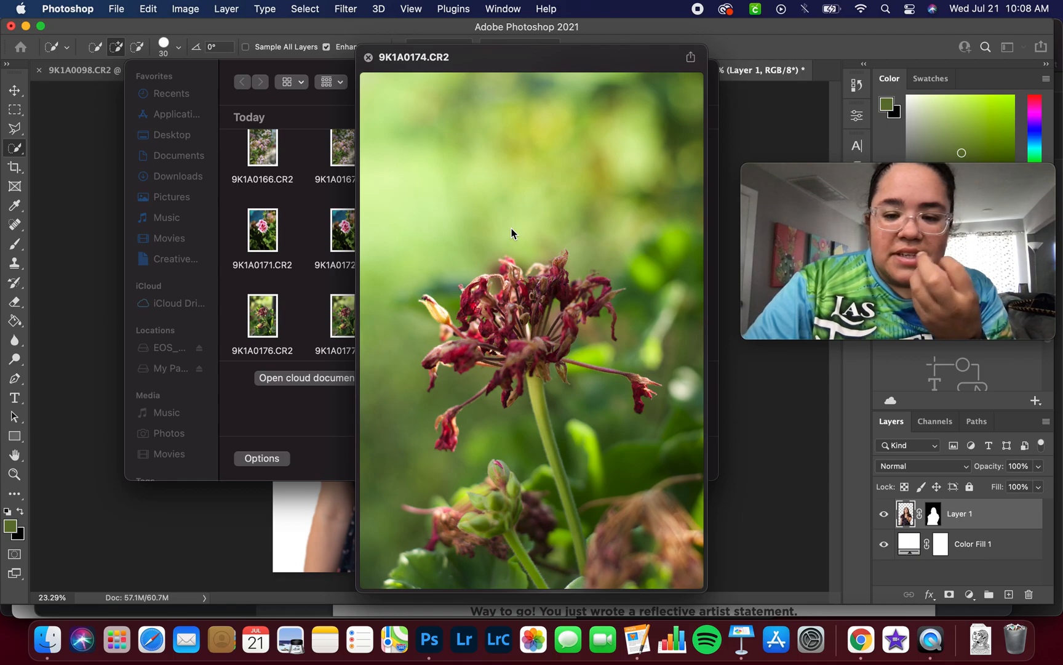
{"action": "key", "text": "space"}
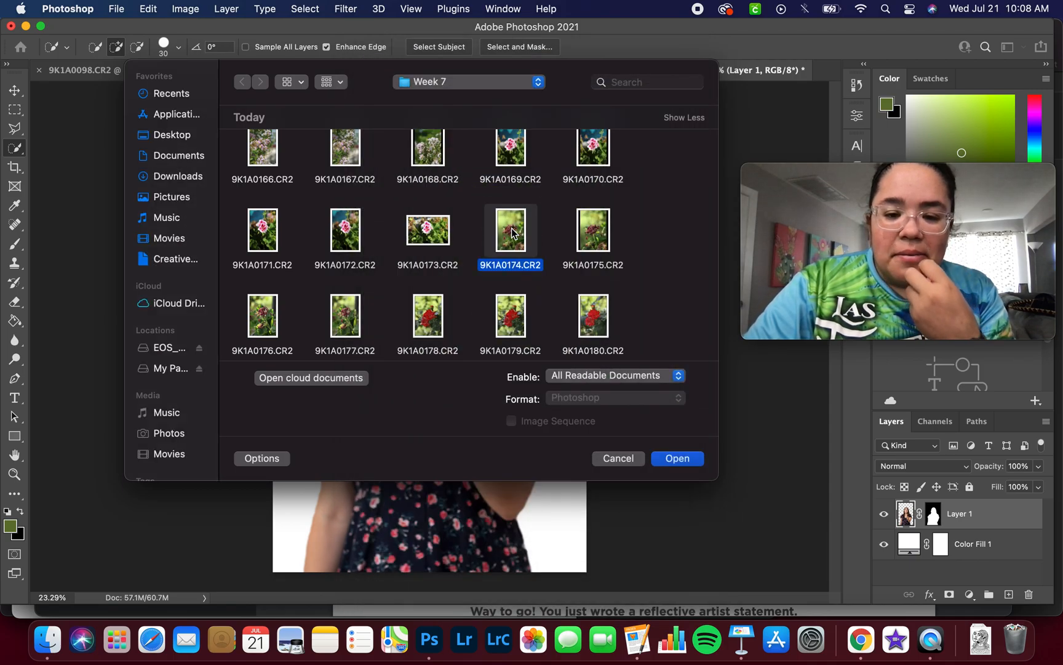
{"action": "left_click", "coordinate": [679, 459]}
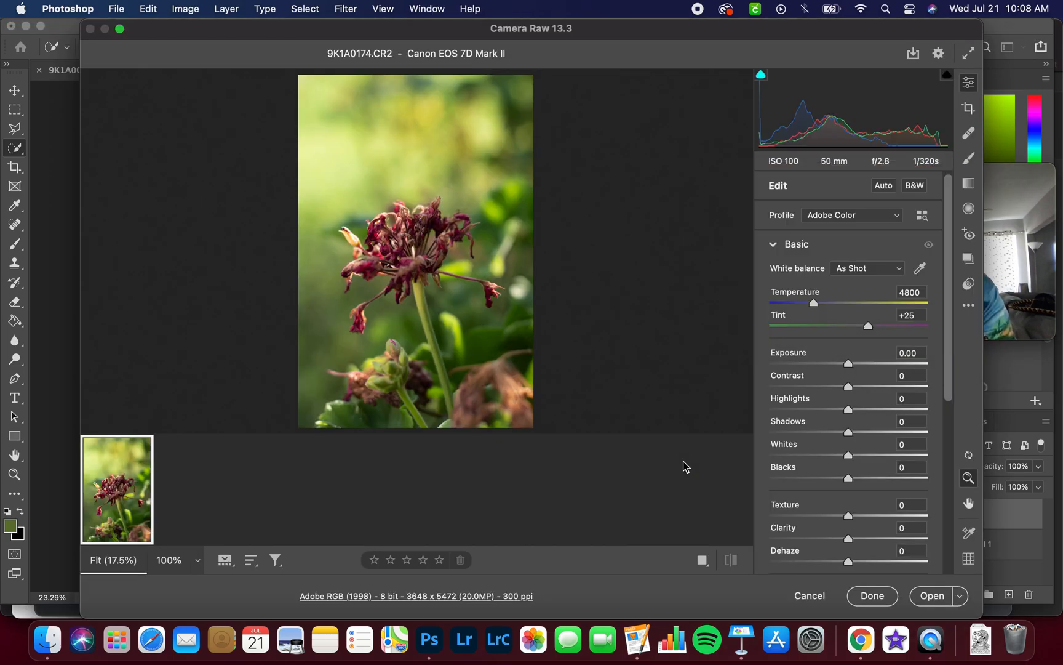
Set Exposure to +0.25, Contrast to +21 and Highlights to +15 for the flower photo, and open it as a document
{"action": "left_click_drag", "start_coordinate": [848, 367], "coordinate": [861, 415]}
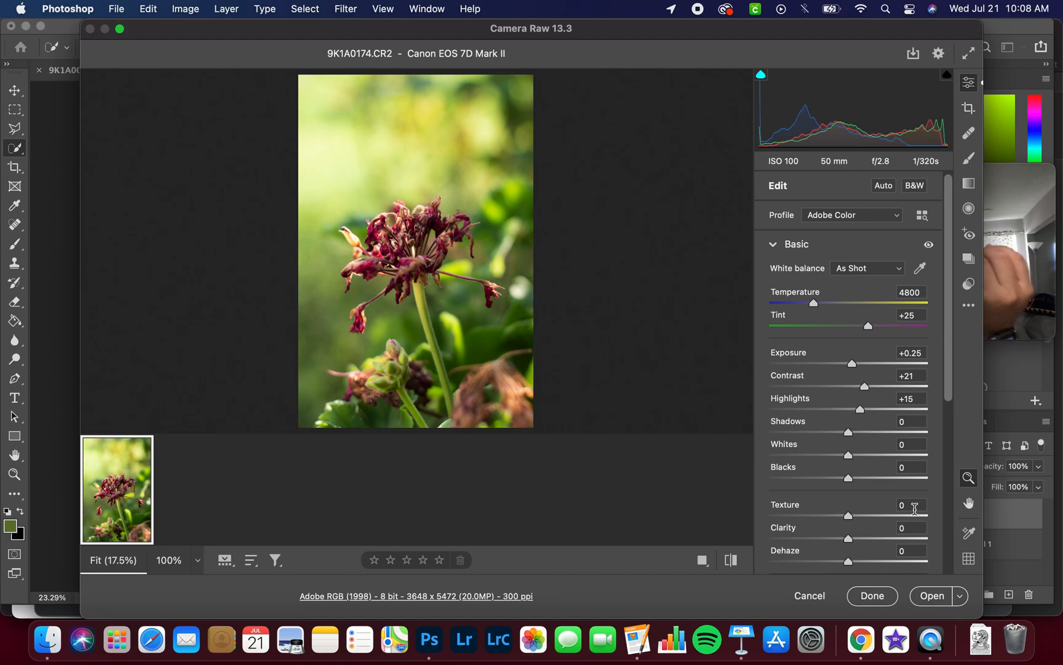
{"action": "left_click", "coordinate": [931, 595]}
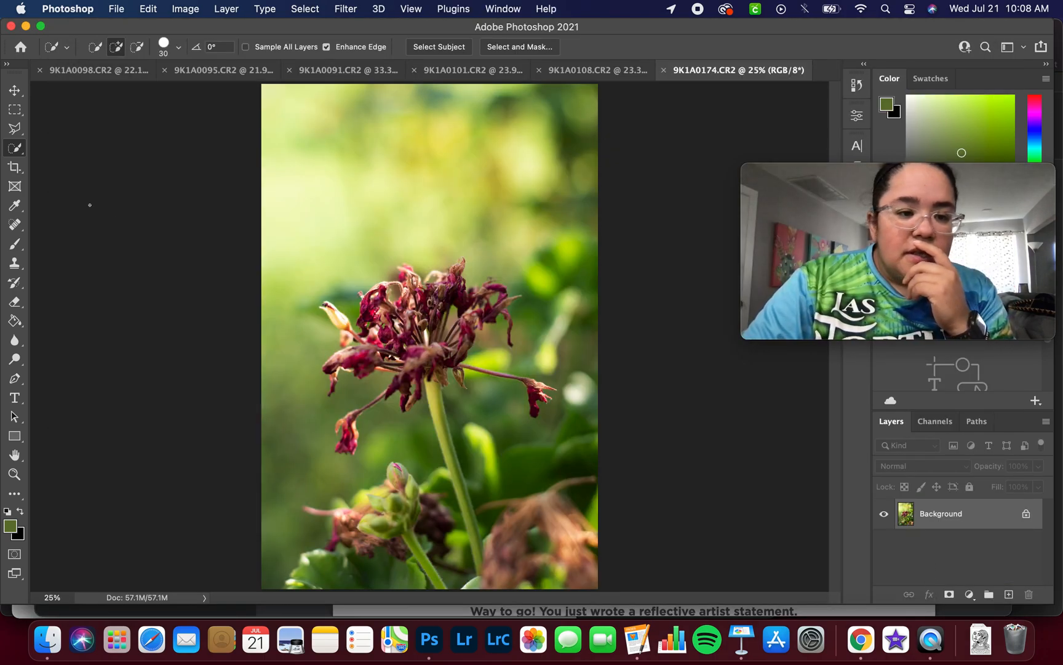
Move the flower photo into the 9K1A0108.CR2 portrait document as a new top layer covering the whole canvas
{"action": "left_click", "coordinate": [14, 90]}
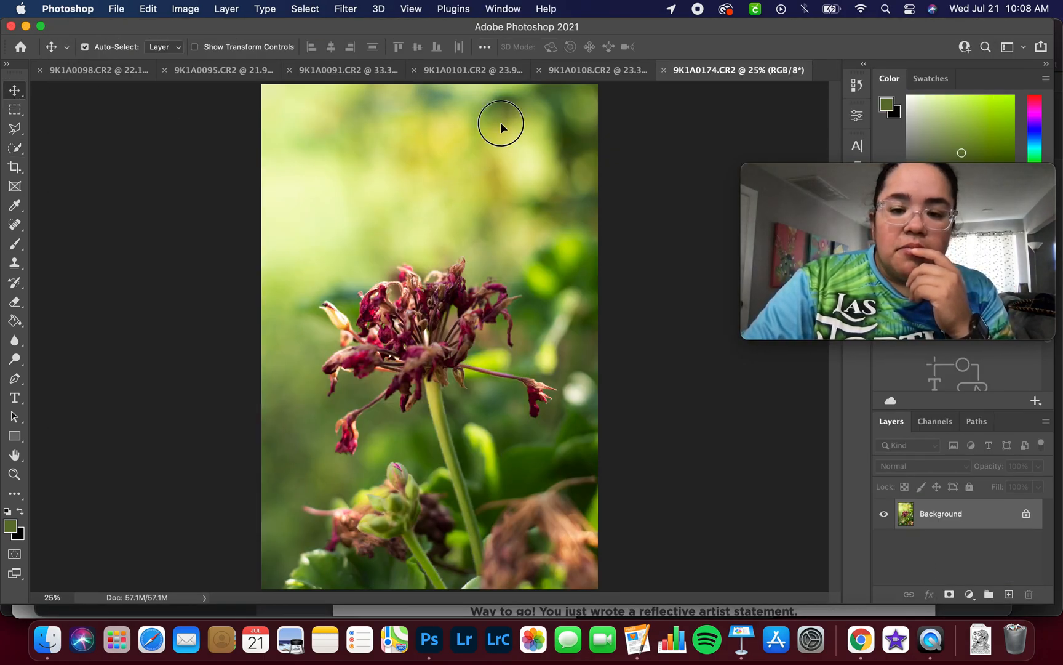
{"action": "left_click", "coordinate": [581, 70]}
{"action": "left_click_drag", "start_coordinate": [455, 258], "coordinate": [440, 318]}
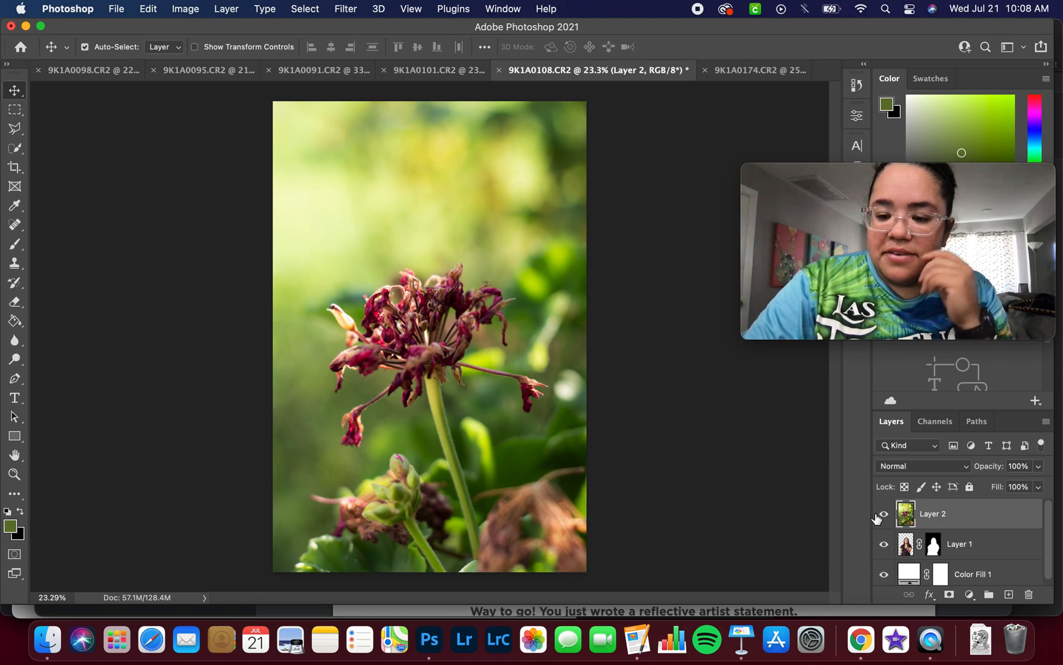
Set the blend mode of the flower layer, Layer 2, to Screen
{"action": "left_click", "coordinate": [909, 466]}
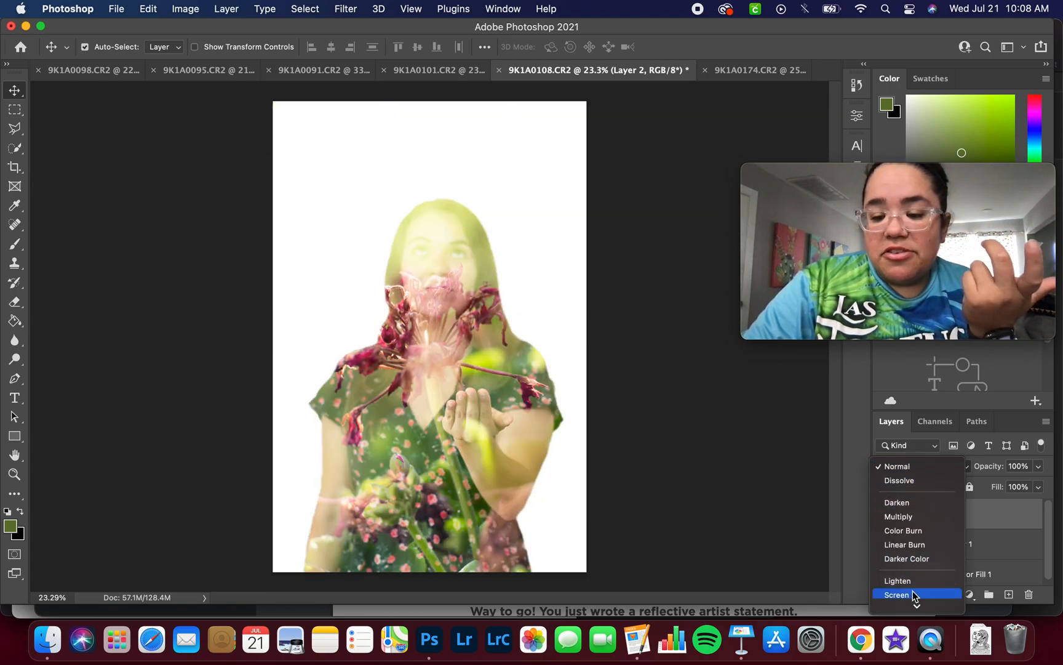
{"action": "left_click", "coordinate": [689, 455]}
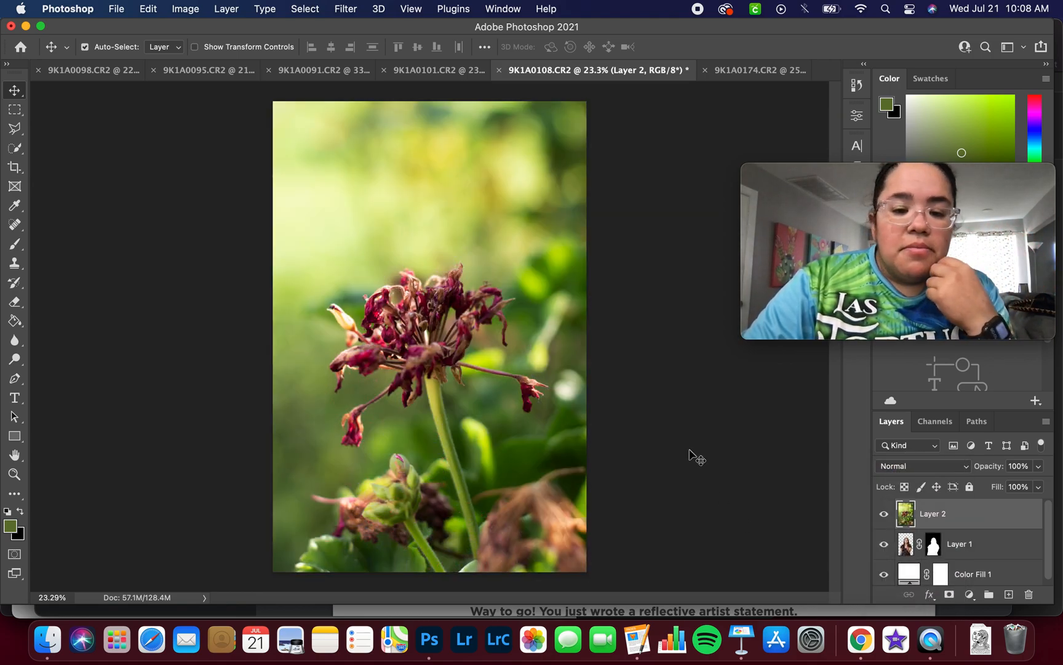
{"action": "left_click", "coordinate": [931, 461]}
{"action": "left_click", "coordinate": [931, 465]}
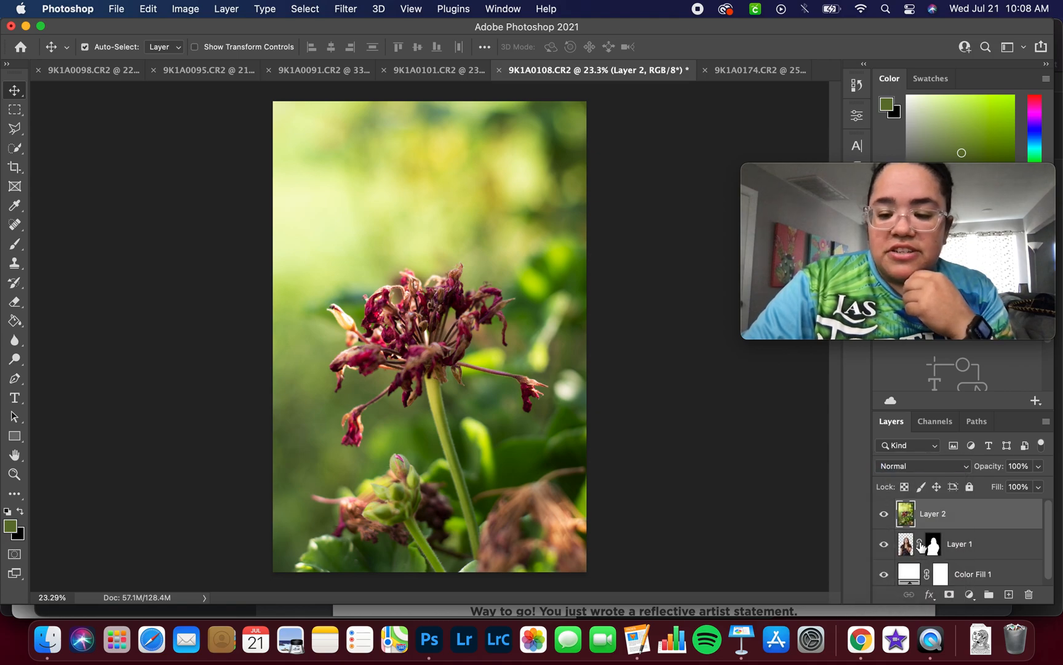
{"action": "left_click", "coordinate": [931, 466]}
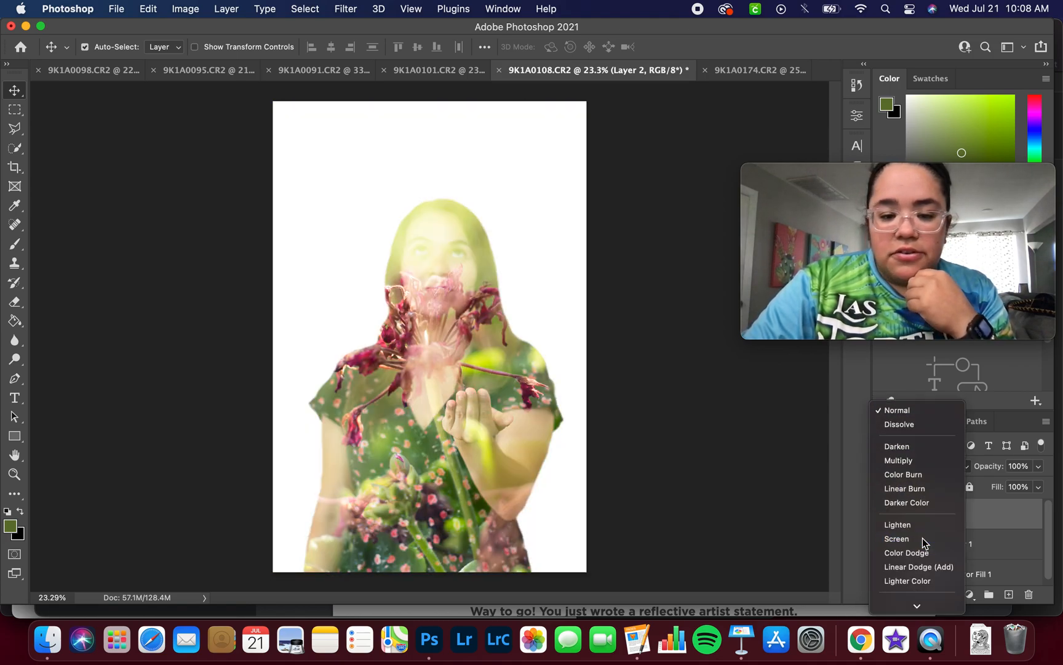
{"action": "left_click", "coordinate": [922, 539]}
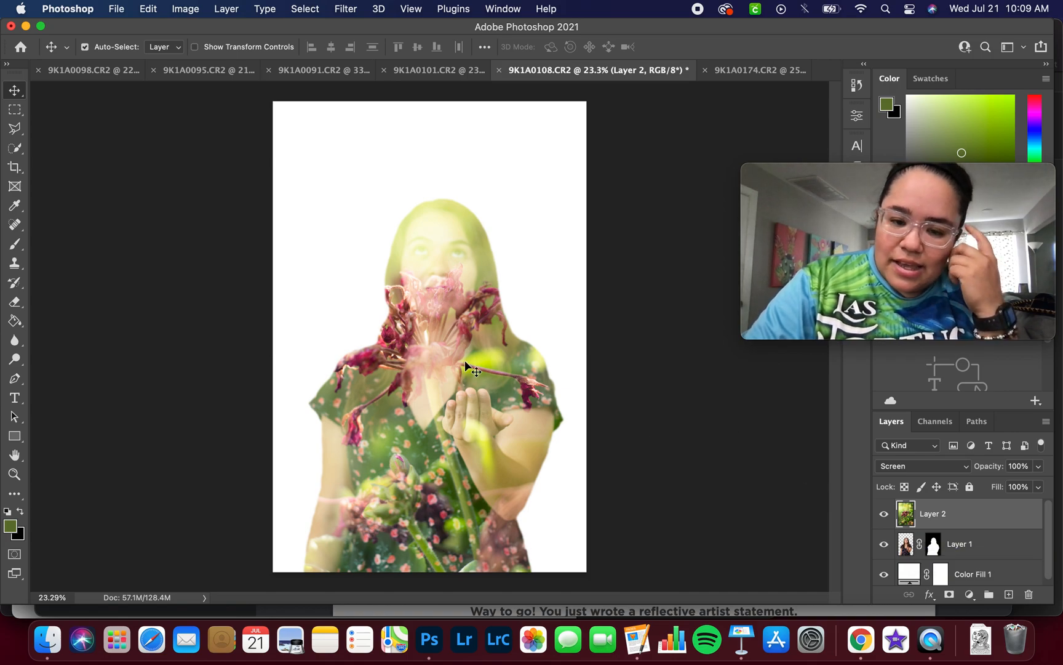
Clip the flower layer to Layer 1 and shift it down so the bloom sits over the woman's chest
{"action": "left_click", "coordinate": [976, 527], "text": "alt"}
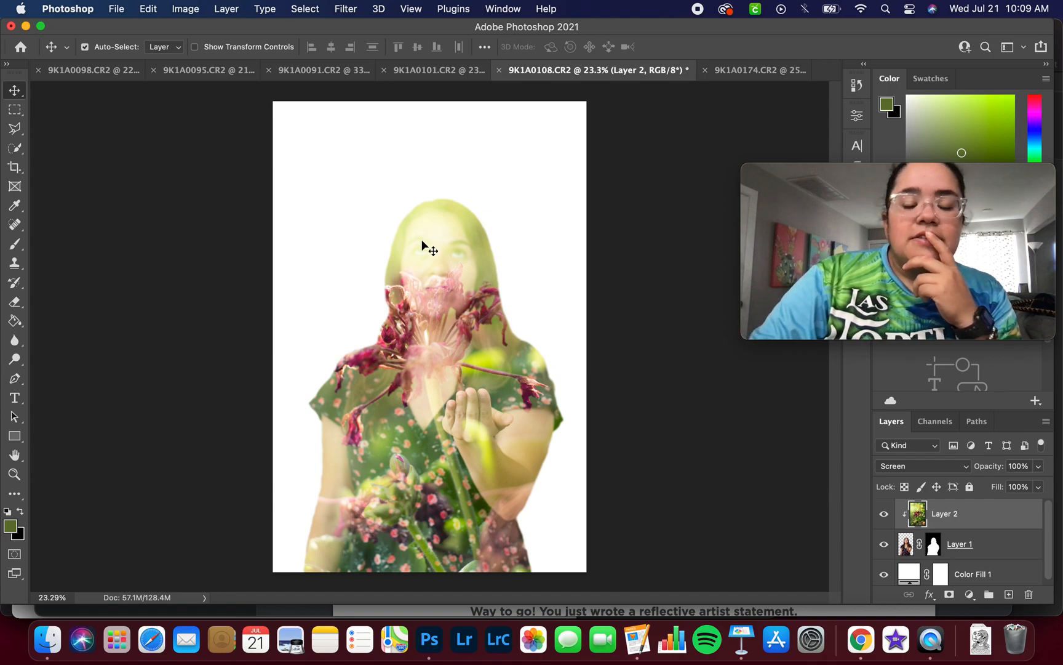
{"action": "left_click_drag", "start_coordinate": [448, 308], "coordinate": [457, 364]}
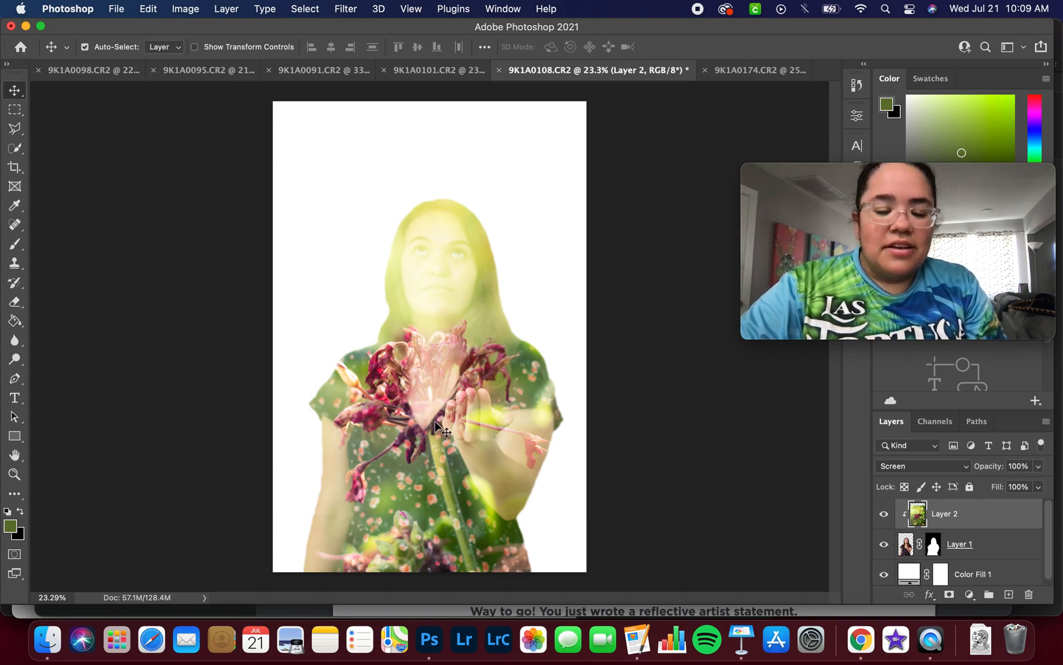
Apply a Brightness/Contrast adjustment to the flower layer with Brightness -33 and Contrast 68
{"action": "left_click", "coordinate": [190, 9]}
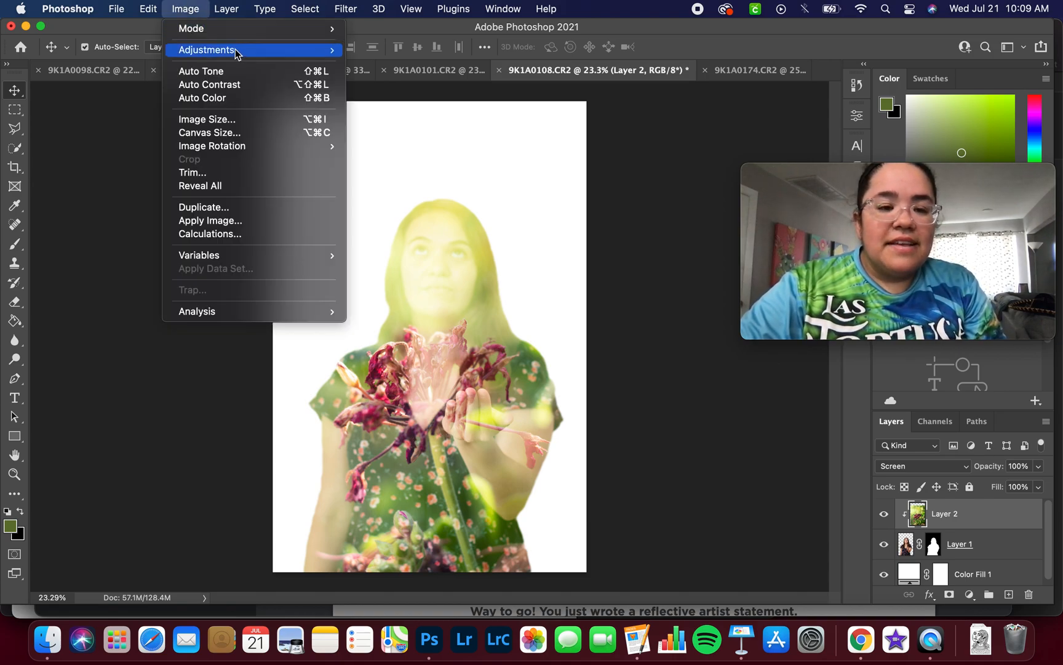
{"action": "mouse_move", "coordinate": [240, 50]}
{"action": "left_click", "coordinate": [404, 52]}
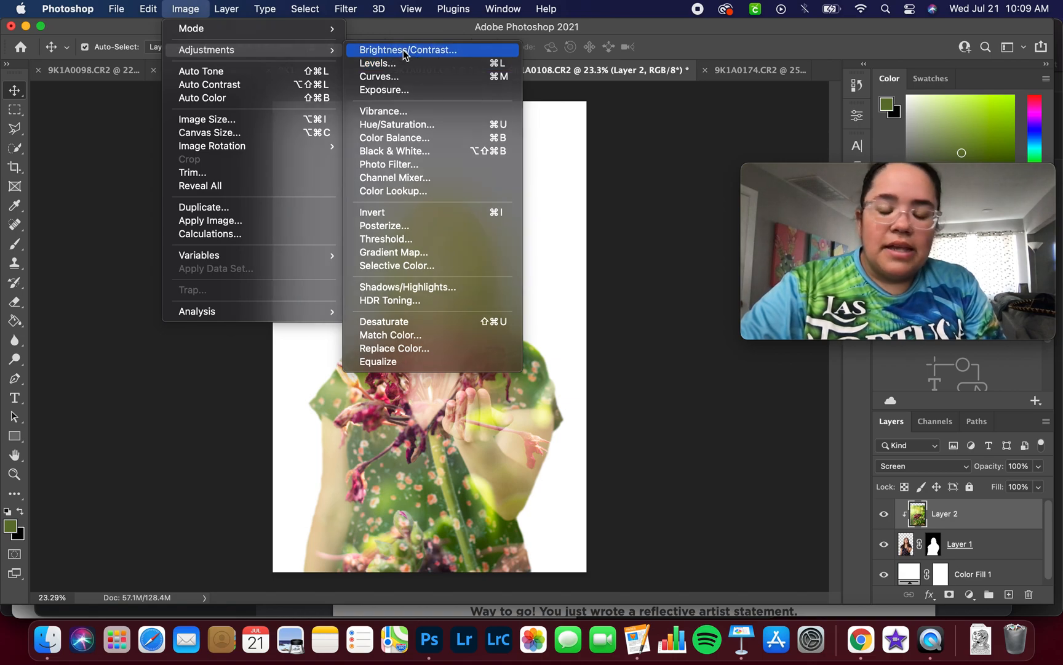
{"action": "left_click_drag", "start_coordinate": [646, 181], "coordinate": [695, 182]}
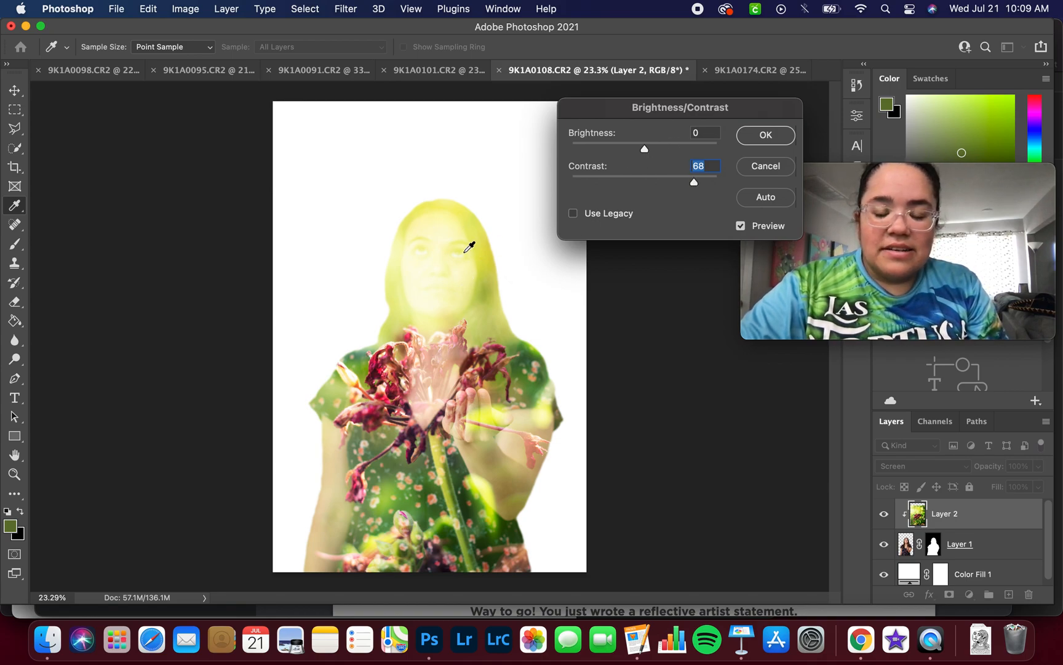
{"action": "left_click_drag", "start_coordinate": [644, 149], "coordinate": [630, 151]}
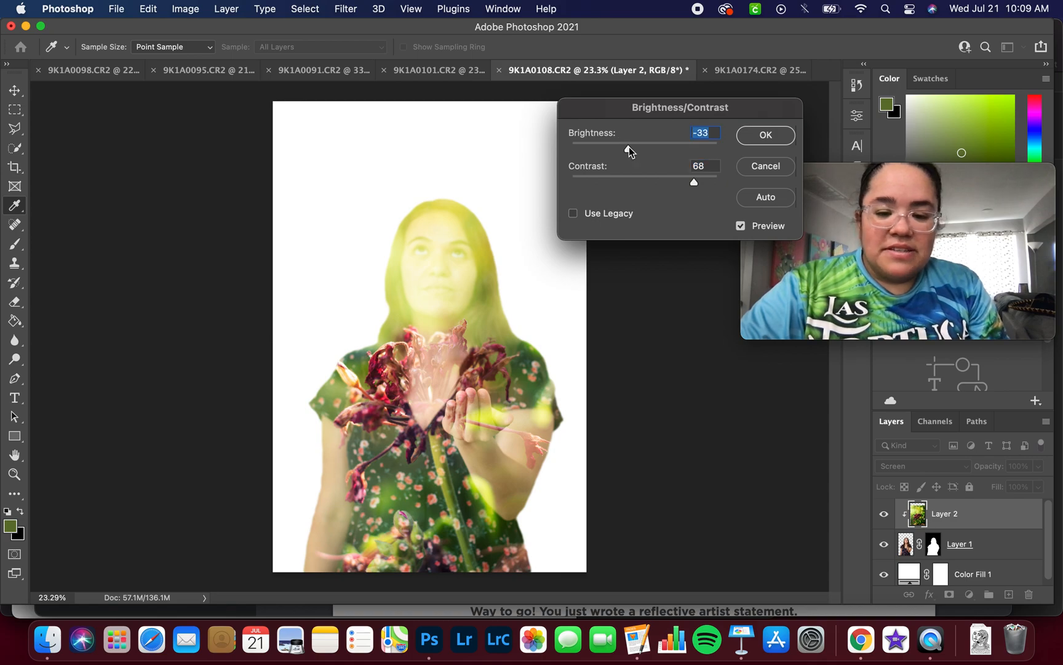
{"action": "left_click", "coordinate": [766, 135]}
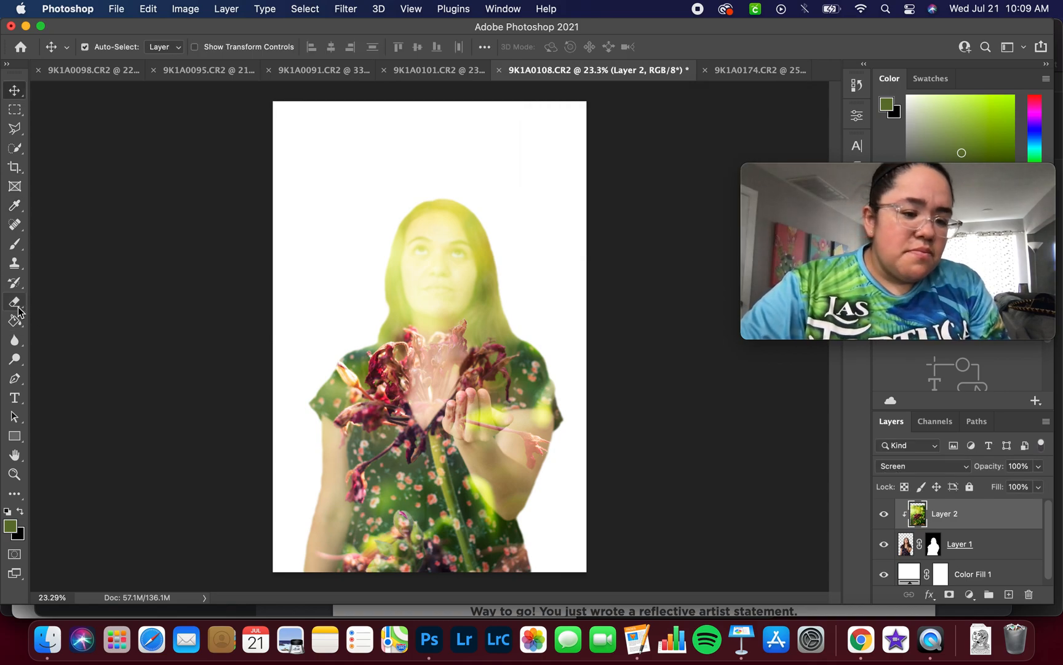
Try erasing the flower layer over the woman's face with the Eraser at 59% opacity, and undo the erasing
{"action": "left_click", "coordinate": [15, 302]}
{"action": "mouse_move", "coordinate": [427, 261]}
{"action": "left_mouse_down"}
{"action": "mouse_move", "coordinate": [388, 268]}
{"action": "mouse_move", "coordinate": [446, 257]}
{"action": "mouse_move", "coordinate": [455, 243]}
{"action": "left_mouse_up"}
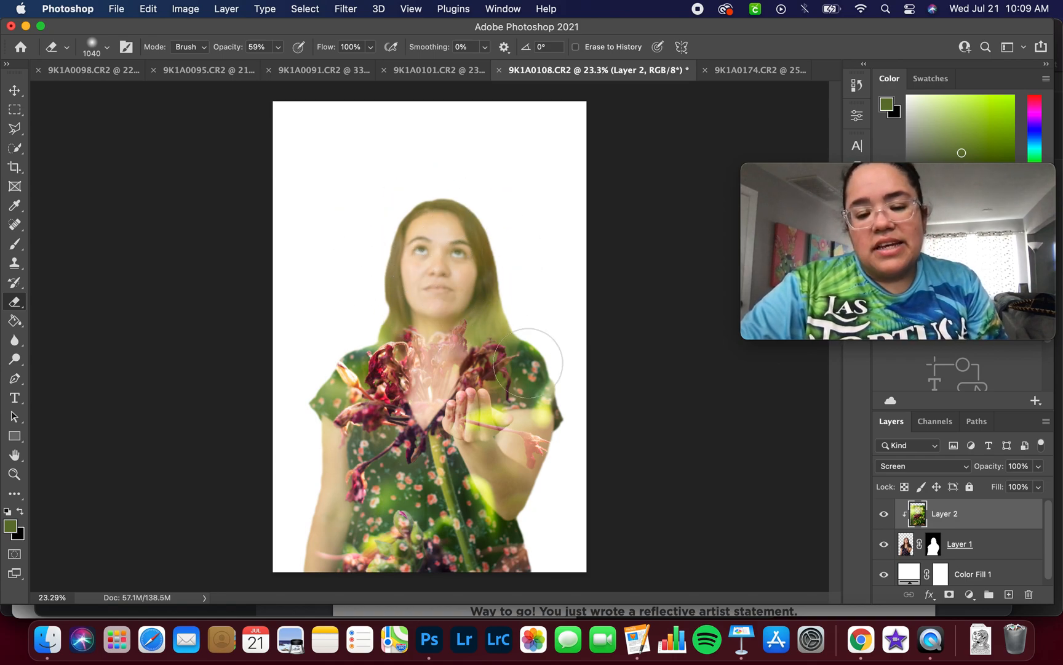
{"action": "key", "text": "super+z"}
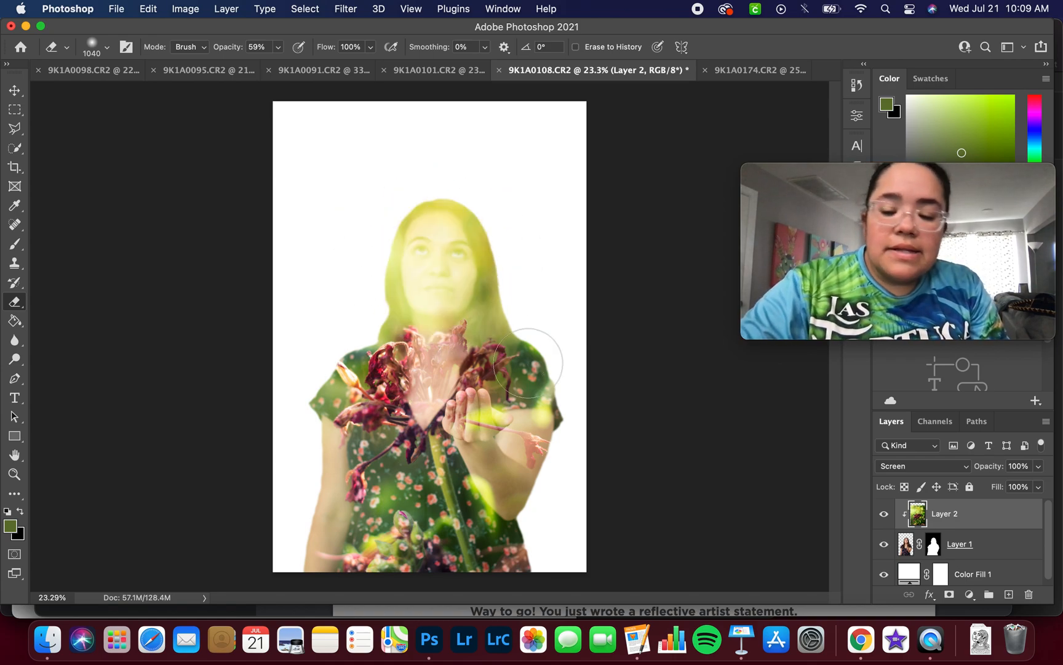
Hide the flower layer, Layer 2, and review the double exposures in the other open documents before returning to 9K1A0108.CR2
{"action": "left_click", "coordinate": [884, 515]}
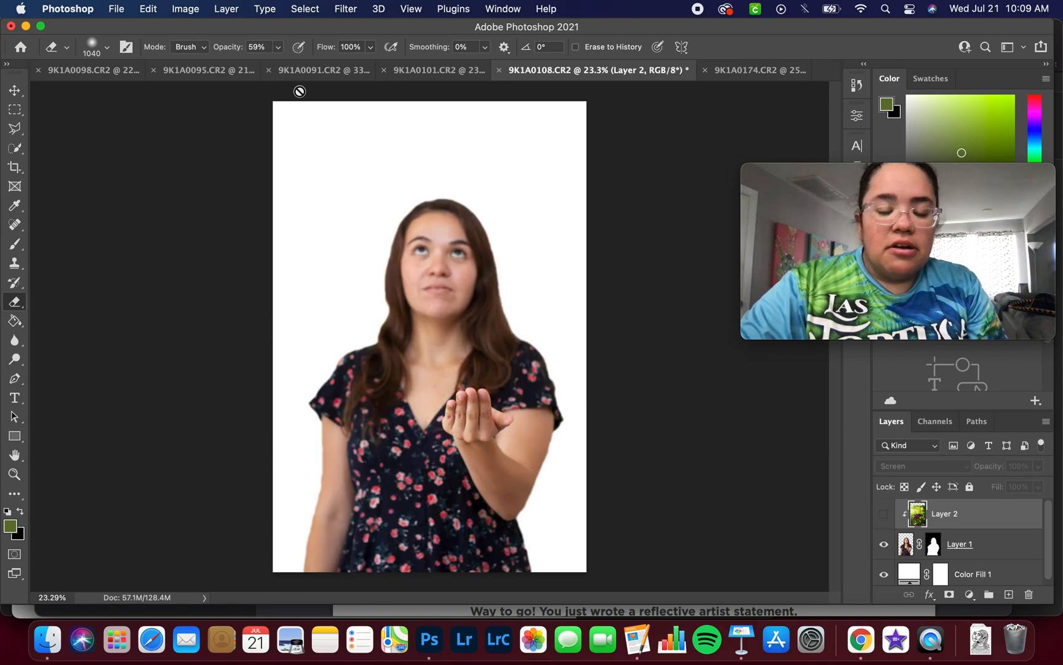
{"action": "left_click", "coordinate": [449, 71]}
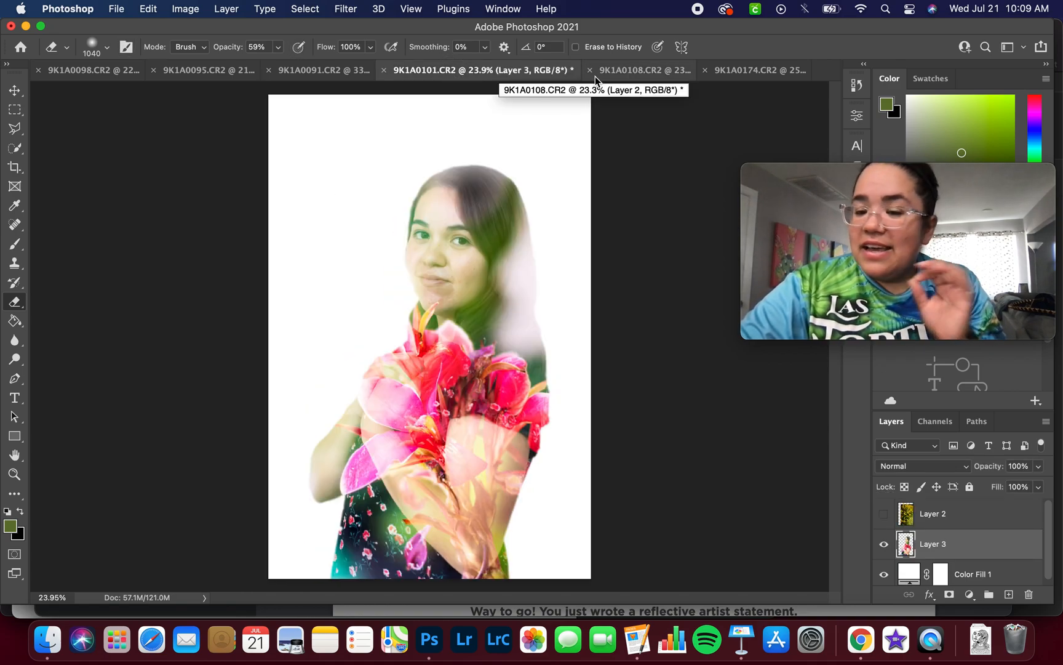
{"action": "left_click", "coordinate": [346, 76]}
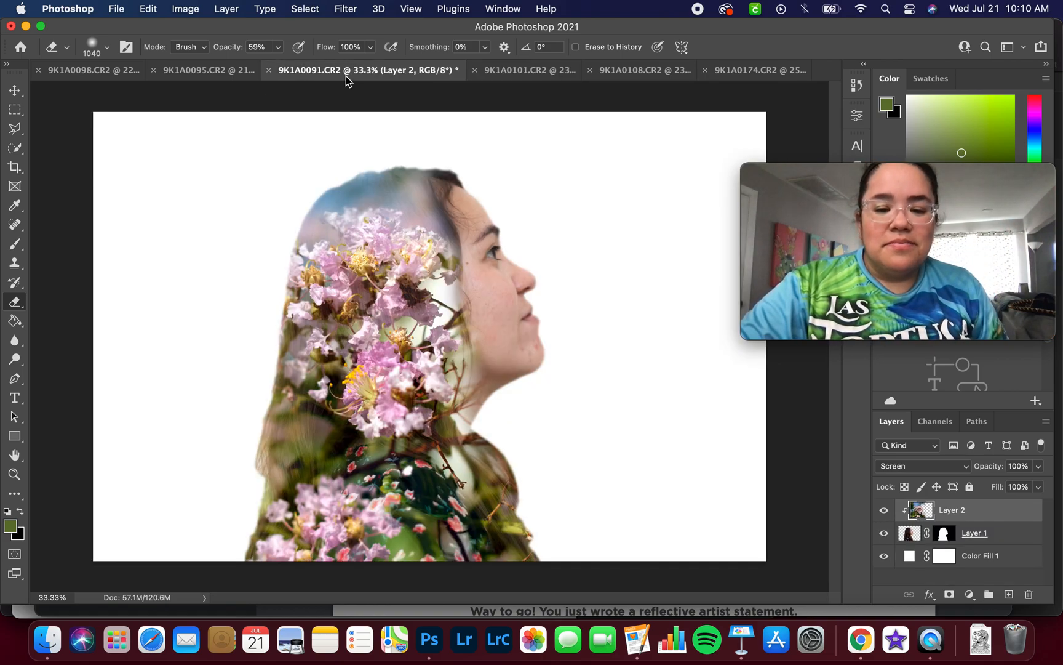
{"action": "left_click", "coordinate": [241, 71]}
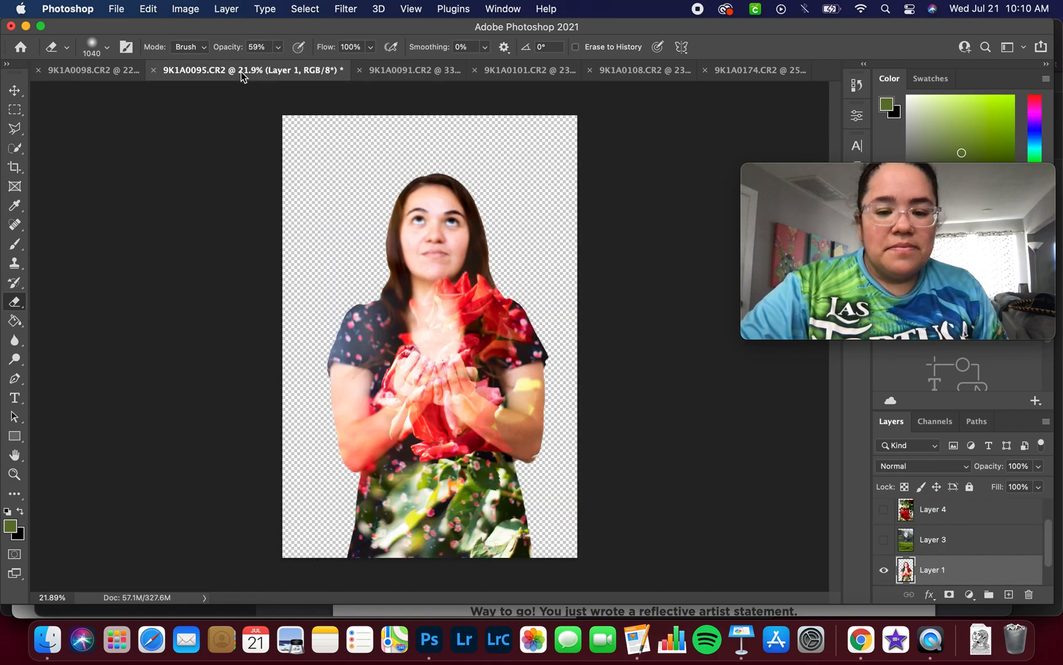
{"action": "left_click", "coordinate": [123, 72]}
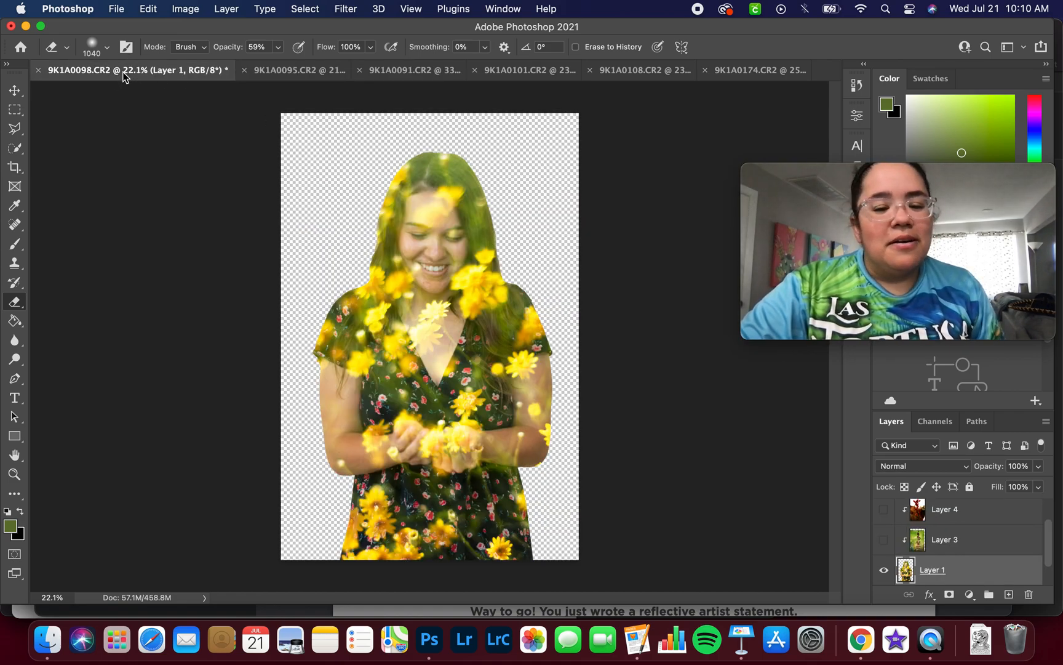
{"action": "left_click", "coordinate": [651, 75]}
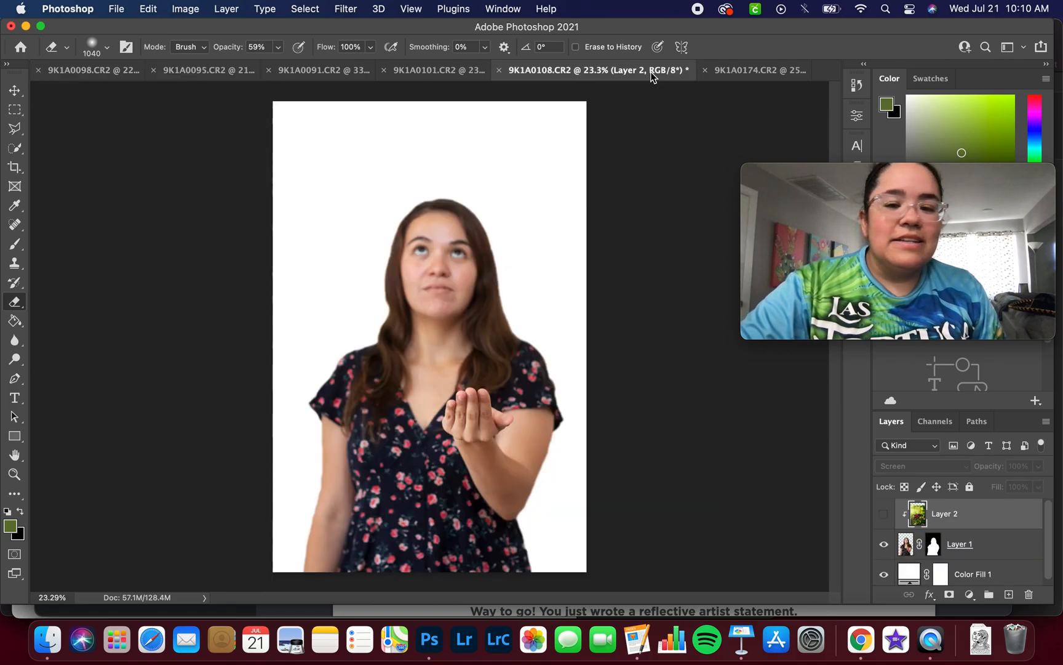
{"action": "left_click", "coordinate": [121, 10]}
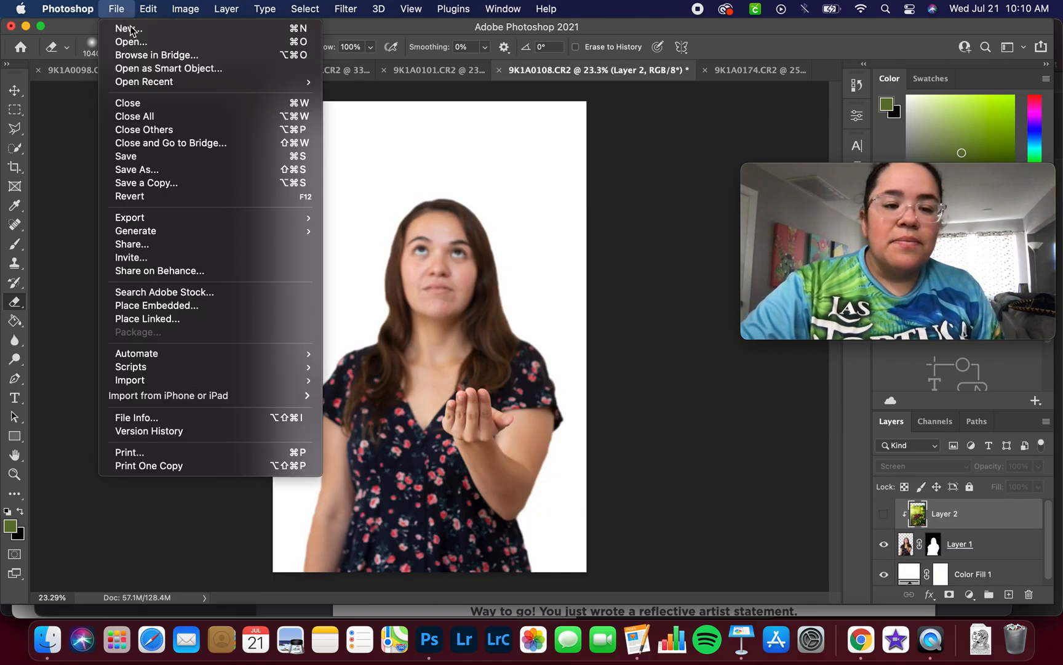
{"action": "left_click", "coordinate": [135, 43]}
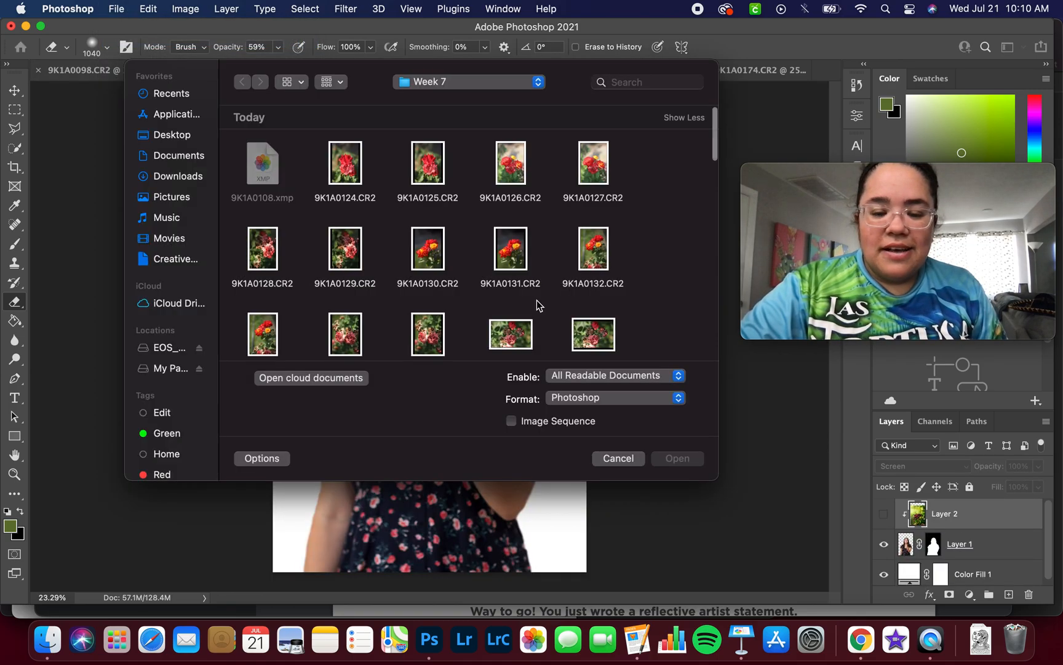
{"action": "scroll", "coordinate": [537, 302], "scroll_direction": "down", "scroll_amount": 10}
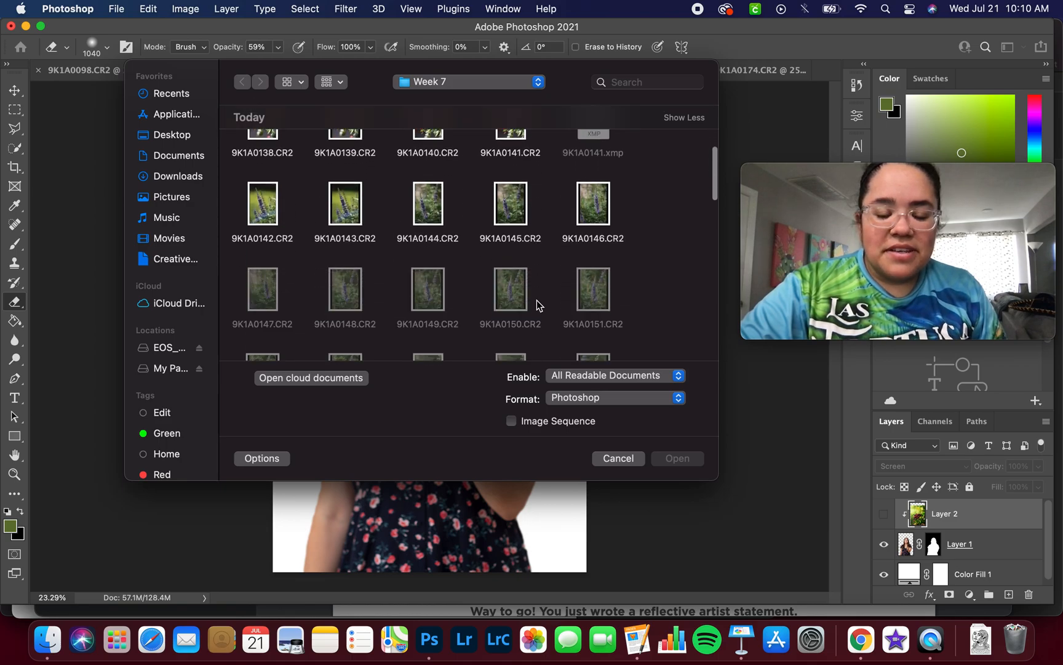
{"action": "scroll", "coordinate": [525, 265], "scroll_direction": "down", "scroll_amount": 20}
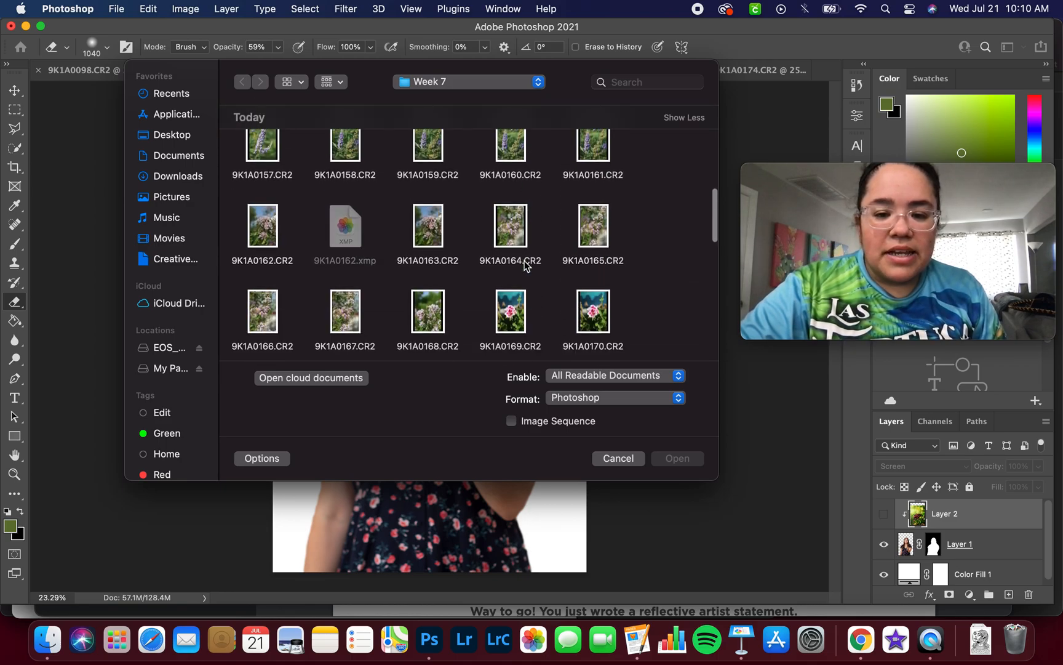
{"action": "scroll", "coordinate": [524, 260], "scroll_direction": "down", "scroll_amount": 10}
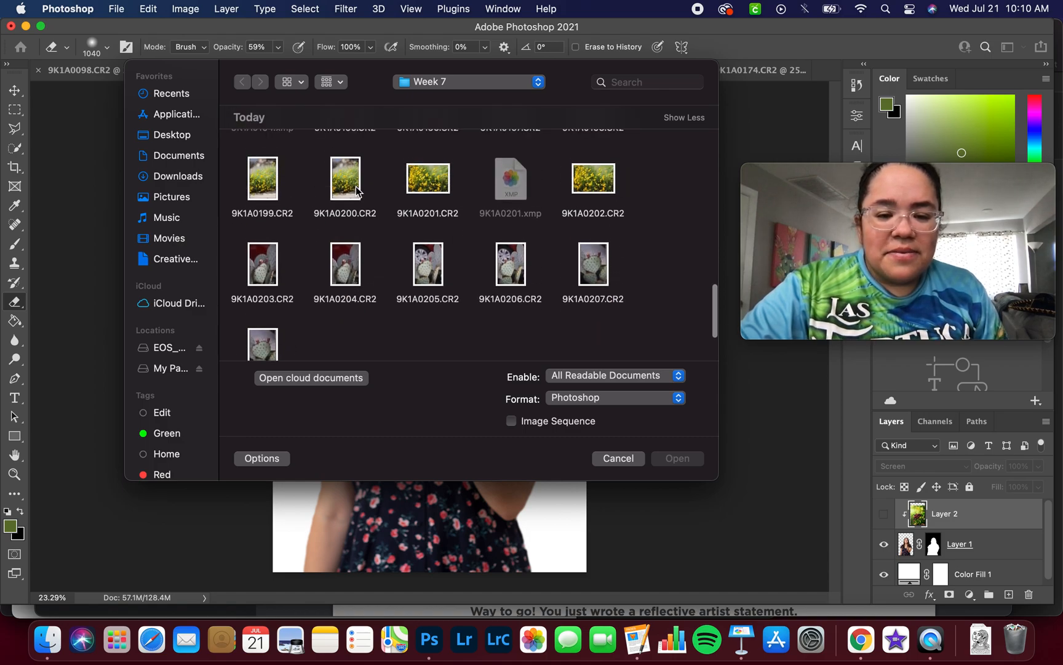
{"action": "left_click", "coordinate": [357, 192]}
{"action": "left_click", "coordinate": [690, 459]}
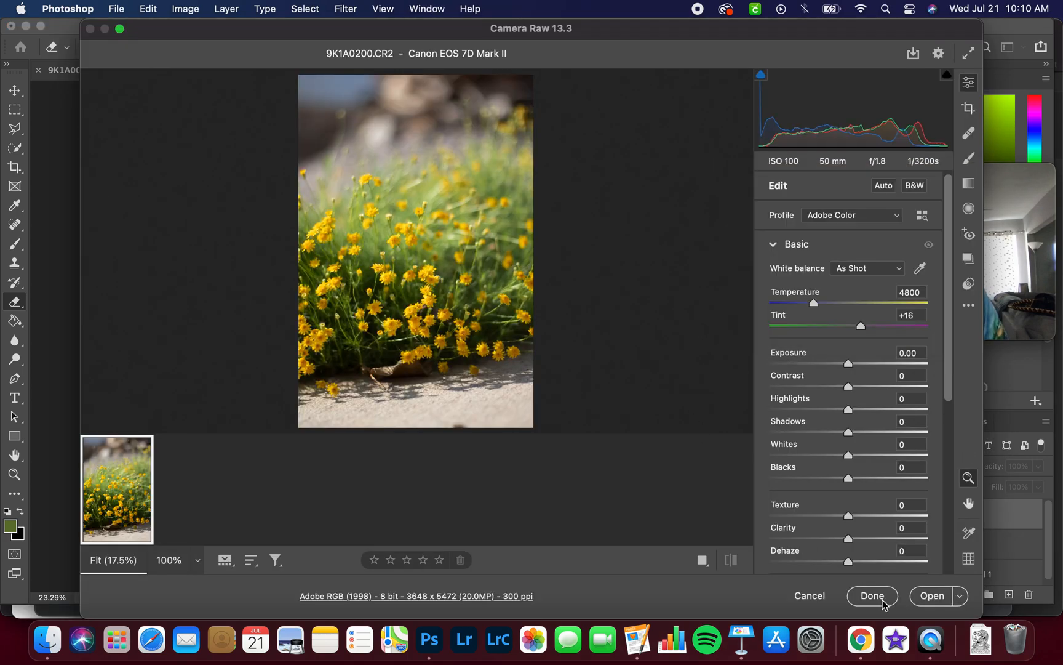
{"action": "left_click", "coordinate": [804, 595]}
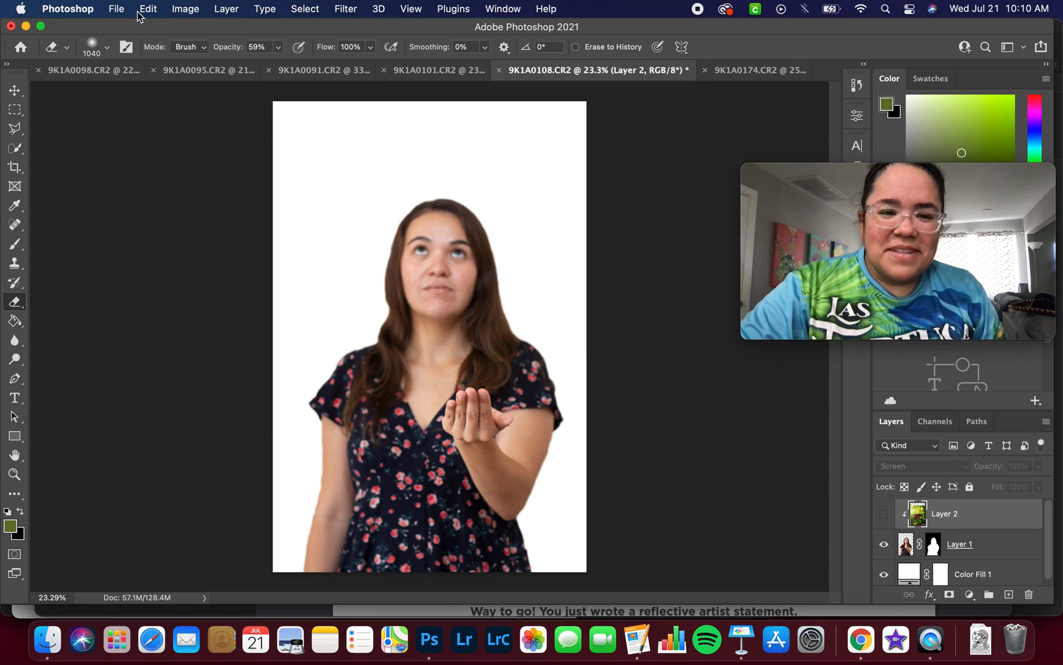
Open the yellow flower photo 9K1A0201.CR2 from the Week 7 folder through Camera Raw with its existing settings
{"action": "left_click", "coordinate": [116, 9]}
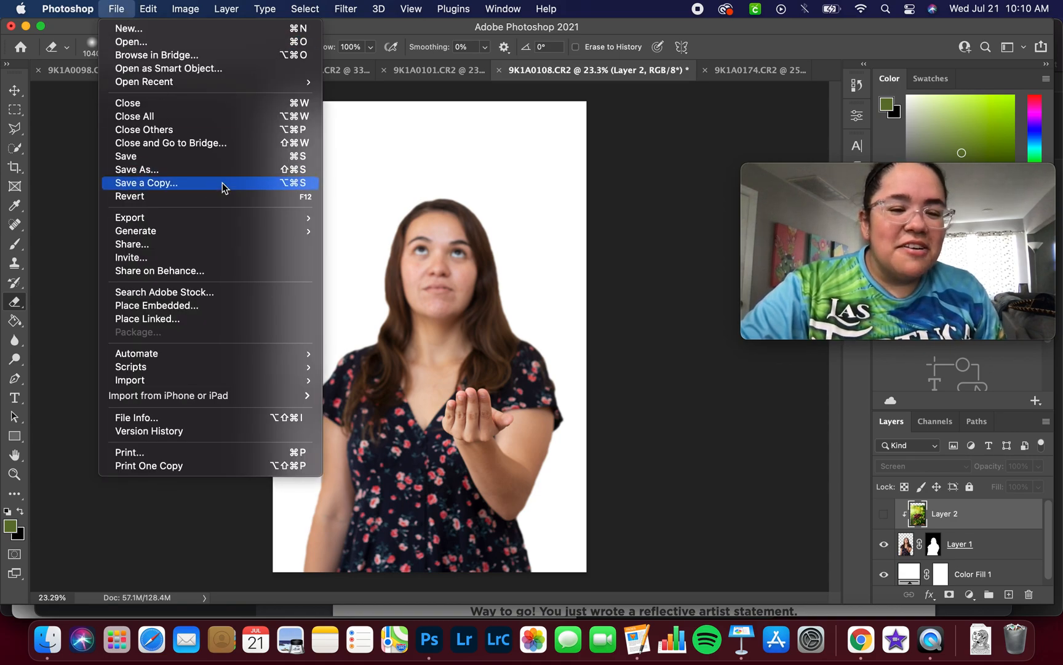
{"action": "left_click", "coordinate": [173, 44]}
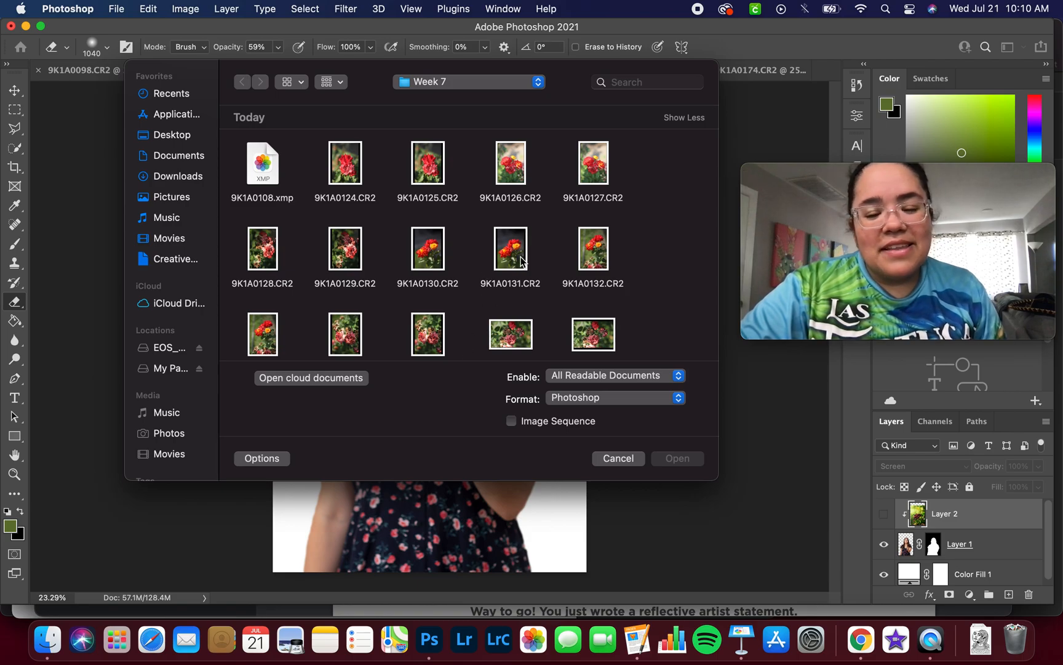
{"action": "scroll", "coordinate": [521, 262], "scroll_direction": "down", "scroll_amount": 15}
{"action": "scroll", "coordinate": [521, 261], "scroll_direction": "down", "scroll_amount": 5}
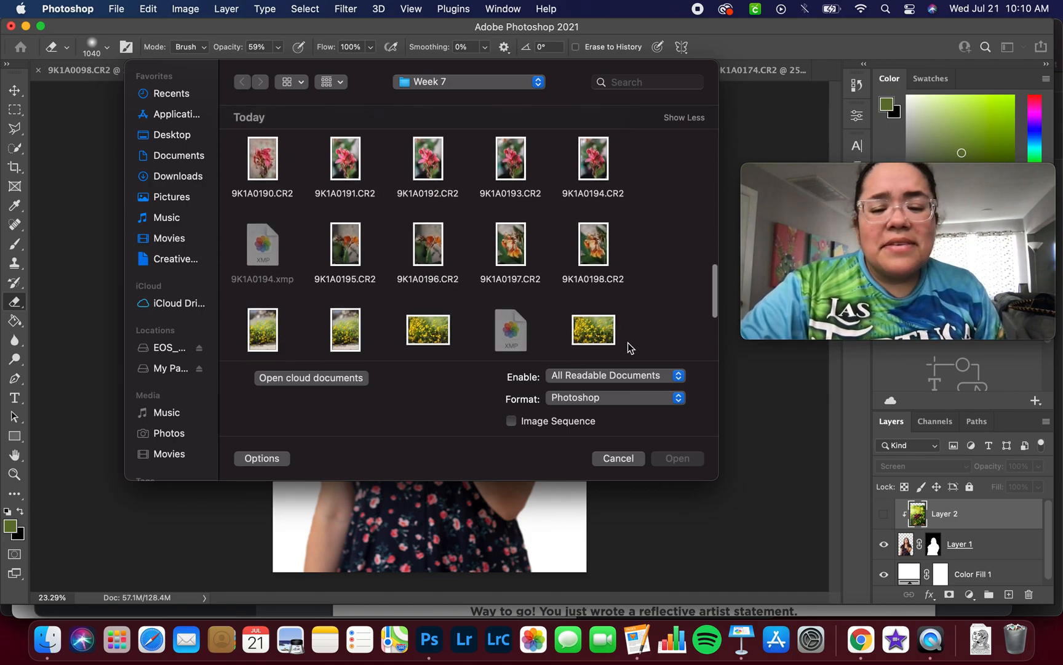
{"action": "scroll", "coordinate": [614, 337], "scroll_direction": "down", "scroll_amount": 2}
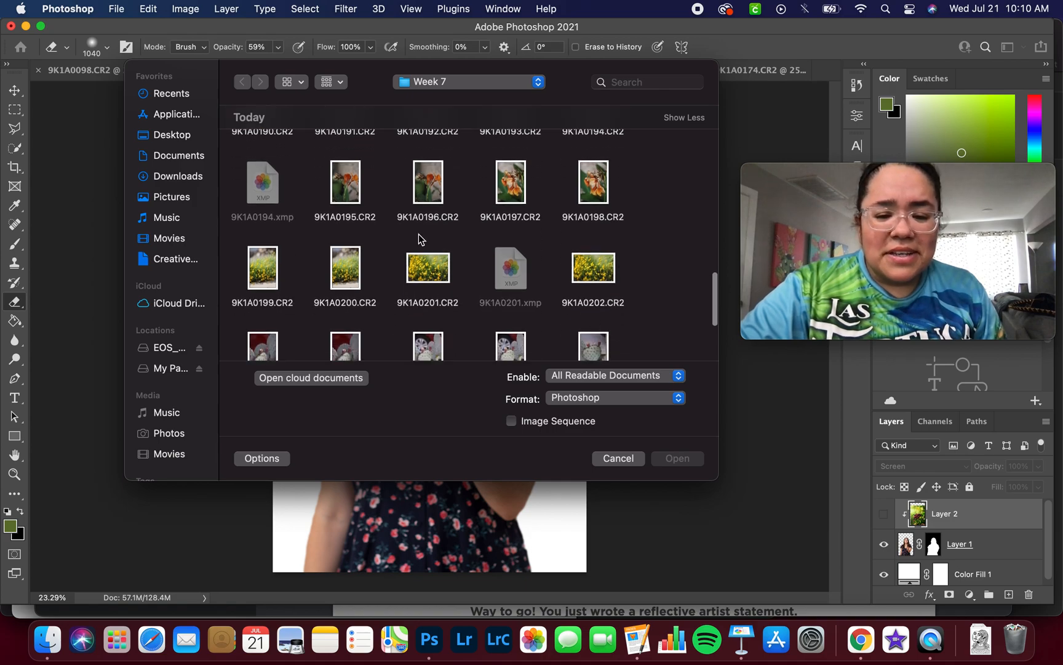
{"action": "left_click", "coordinate": [429, 277]}
{"action": "left_click", "coordinate": [679, 459]}
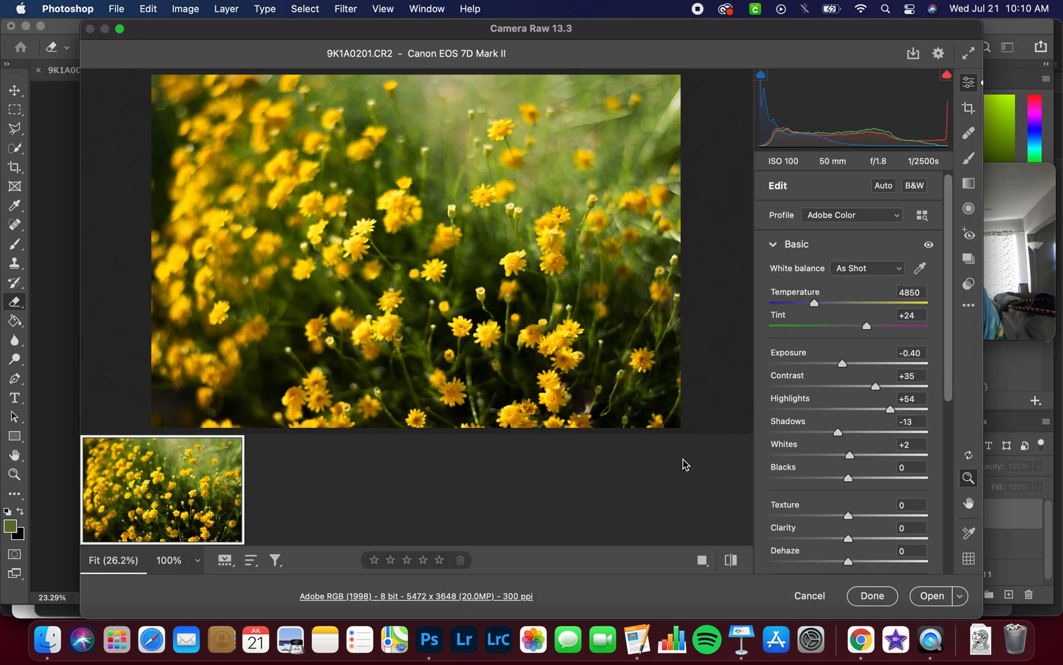
{"action": "left_click", "coordinate": [932, 596]}
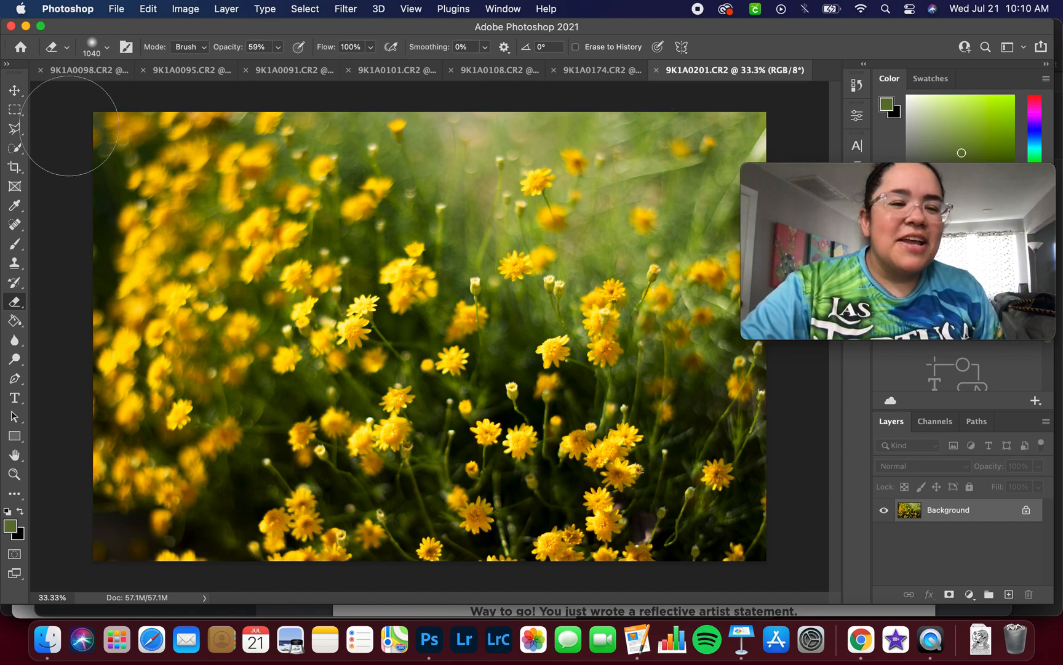
Bring the yellow flower photo into 9K1A0108.CR2 as a new top layer and clip it to the woman's cut-out
{"action": "left_click", "coordinate": [15, 90]}
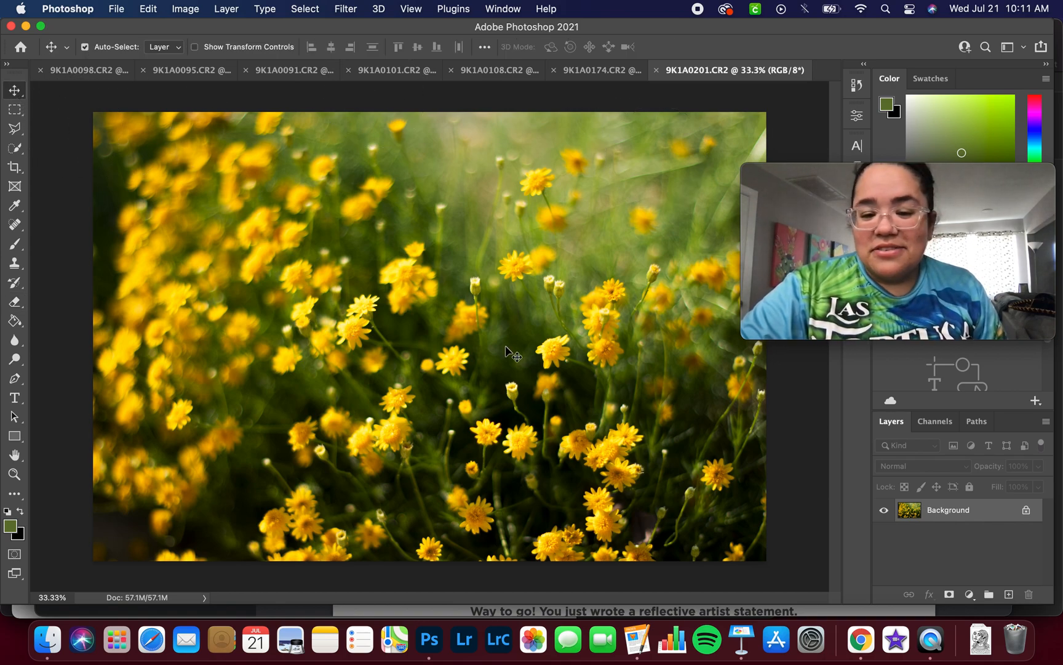
{"action": "left_click", "coordinate": [600, 70]}
{"action": "left_click", "coordinate": [513, 70]}
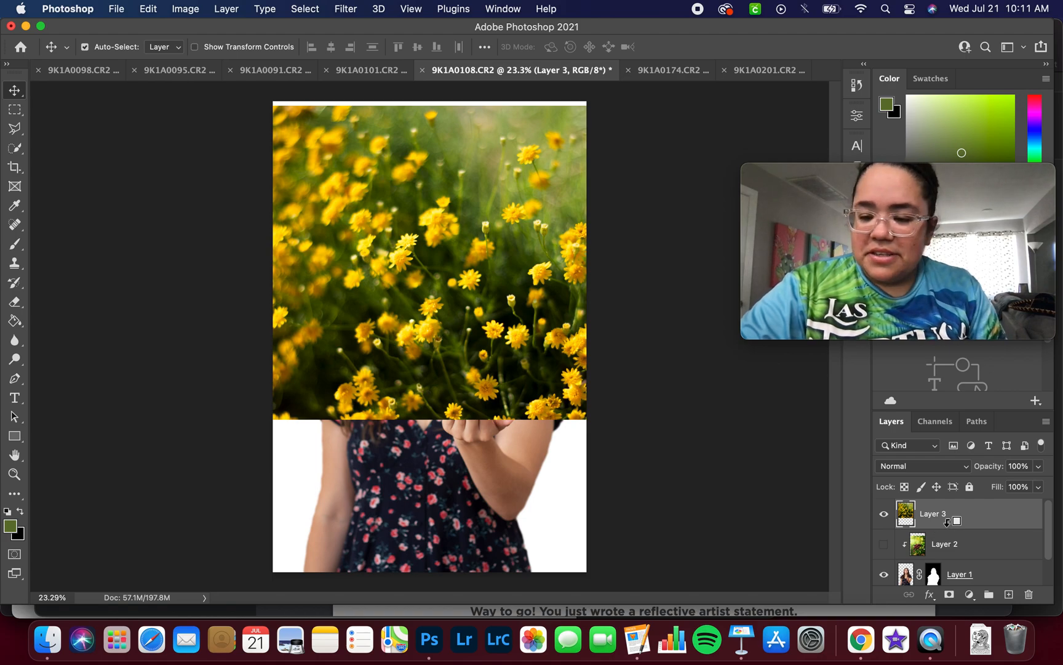
{"action": "left_click", "coordinate": [971, 526], "text": "alt"}
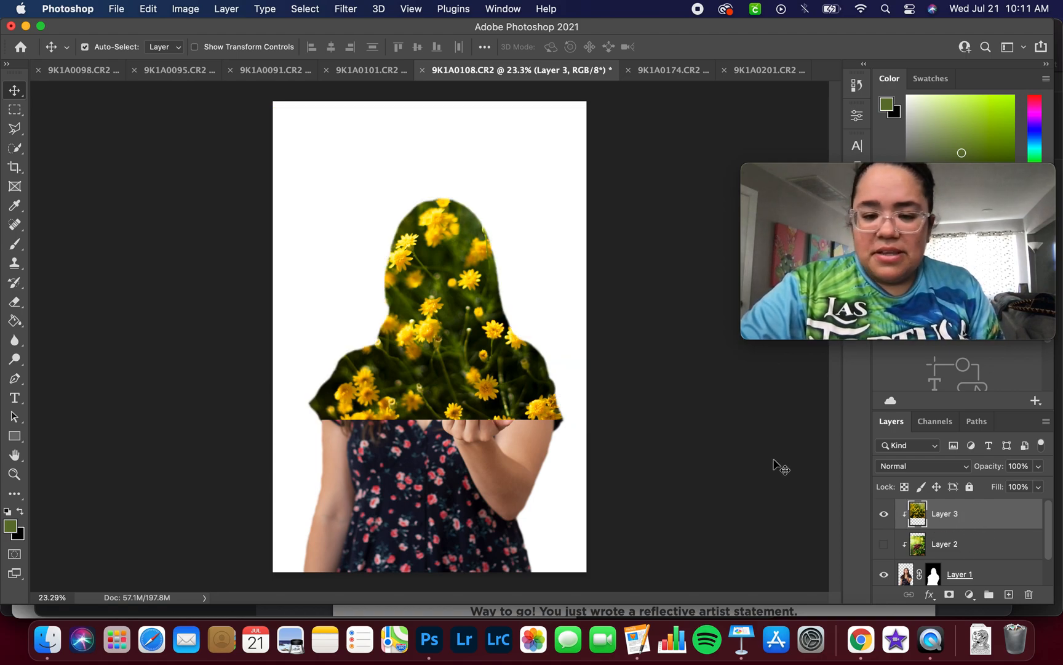
Rotate the yellow flower layer about 90° clockwise so it covers the woman's figure, and set its blend mode to Screen
{"action": "left_click_drag", "start_coordinate": [467, 410], "coordinate": [464, 432]}
{"action": "key", "text": "cmd+t"}
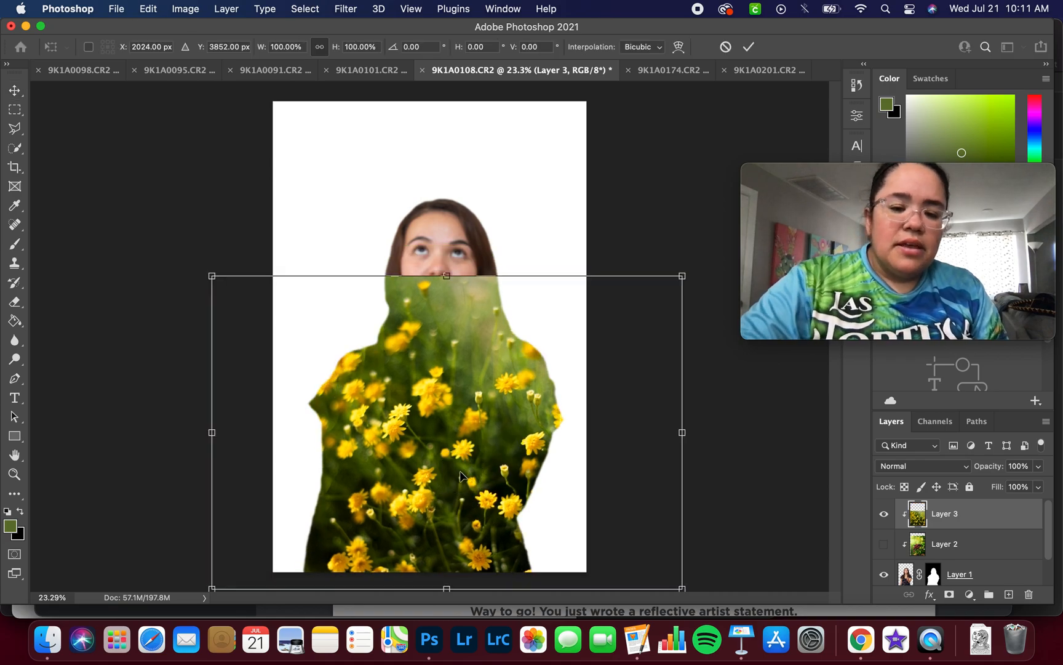
{"action": "left_click_drag", "start_coordinate": [171, 278], "coordinate": [589, 188]}
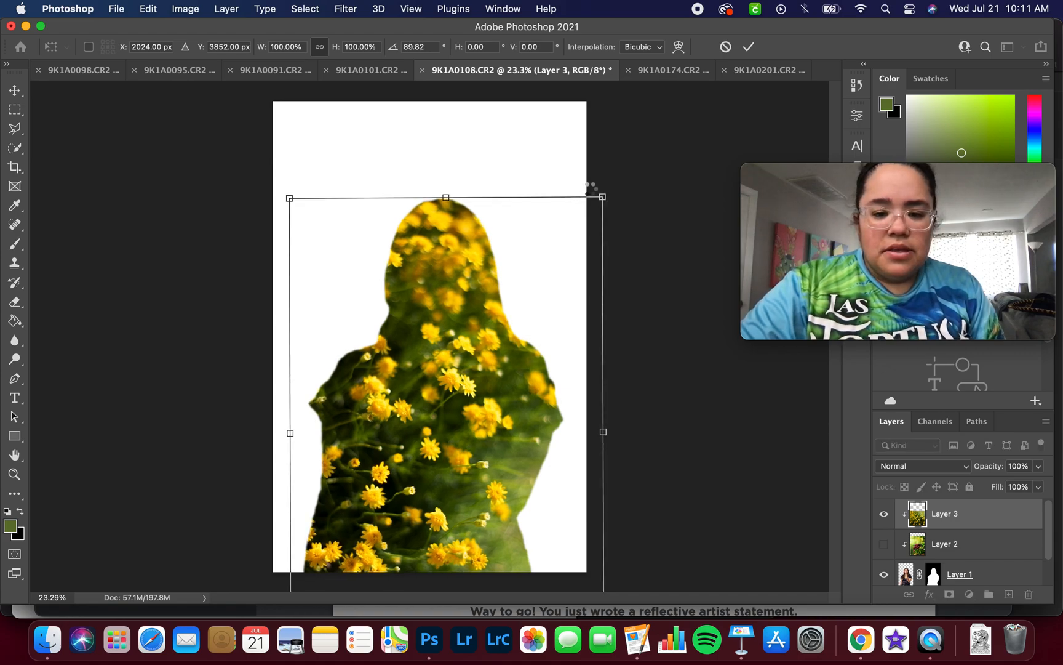
{"action": "key", "text": "Return"}
{"action": "left_click", "coordinate": [929, 471]}
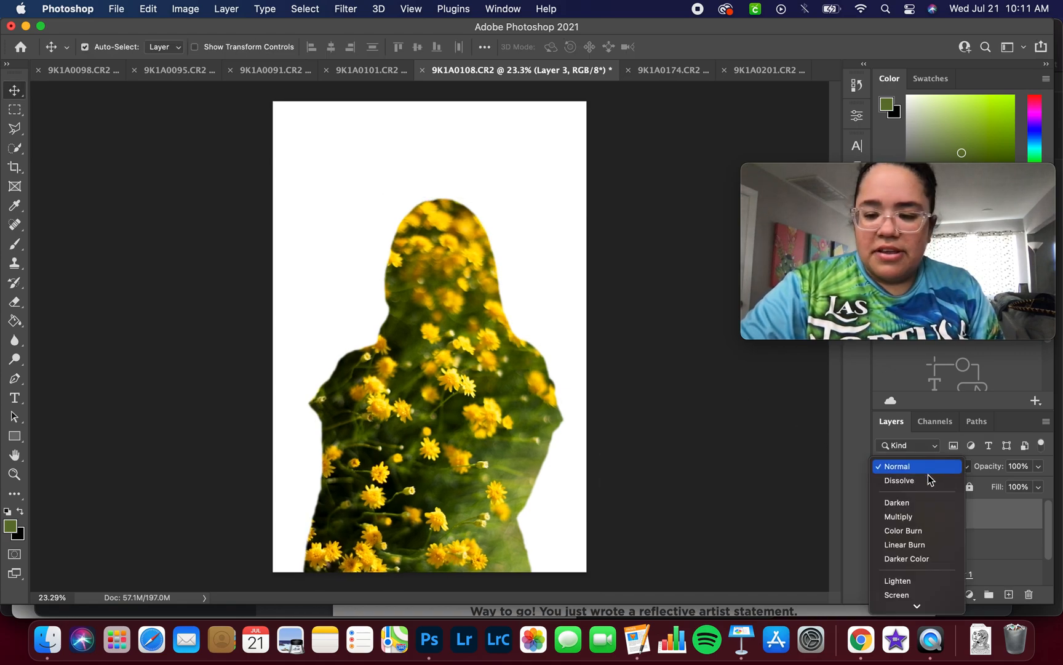
{"action": "left_click", "coordinate": [924, 595]}
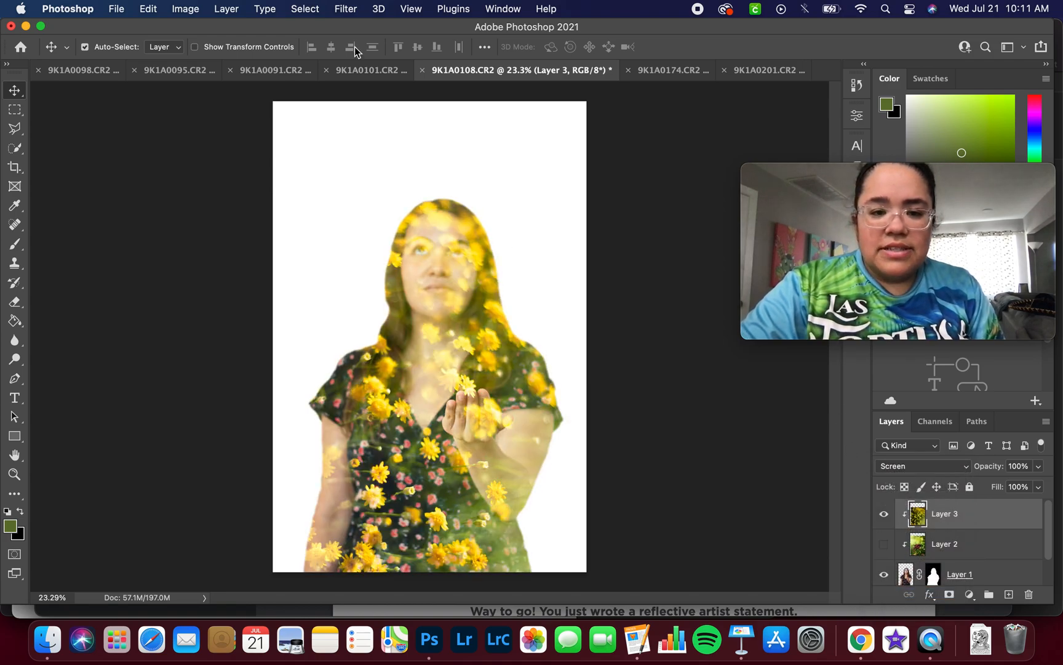
Check the 9K1A0098.CR2 double exposure, close the unused flower photo 9K1A0174.CR2, and return to 9K1A0108.CR2
{"action": "left_click", "coordinate": [97, 70]}
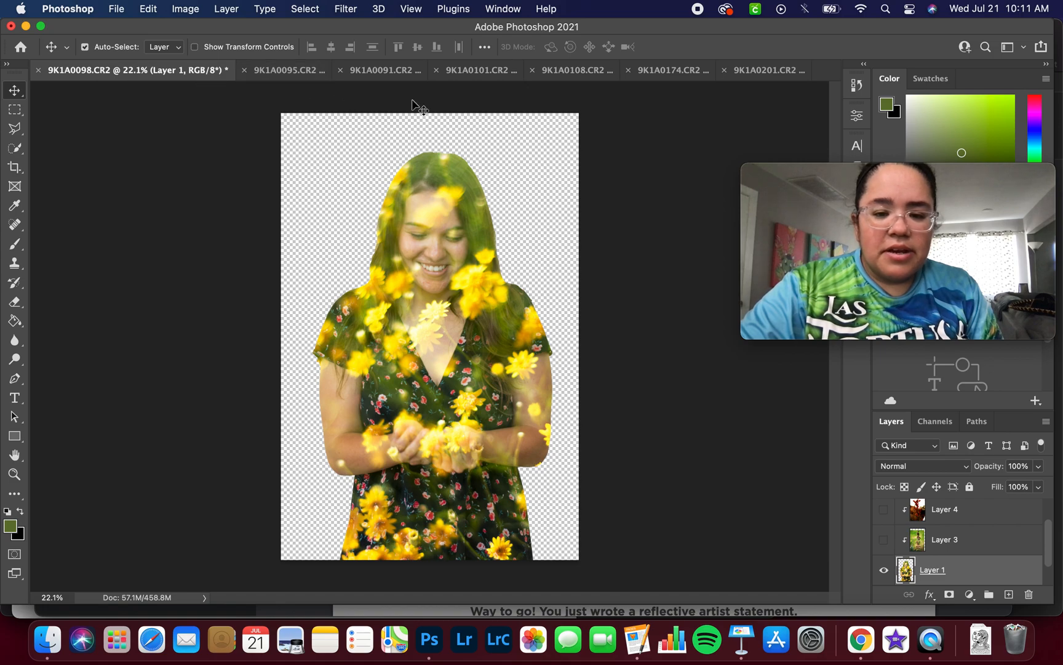
{"action": "left_click", "coordinate": [692, 74]}
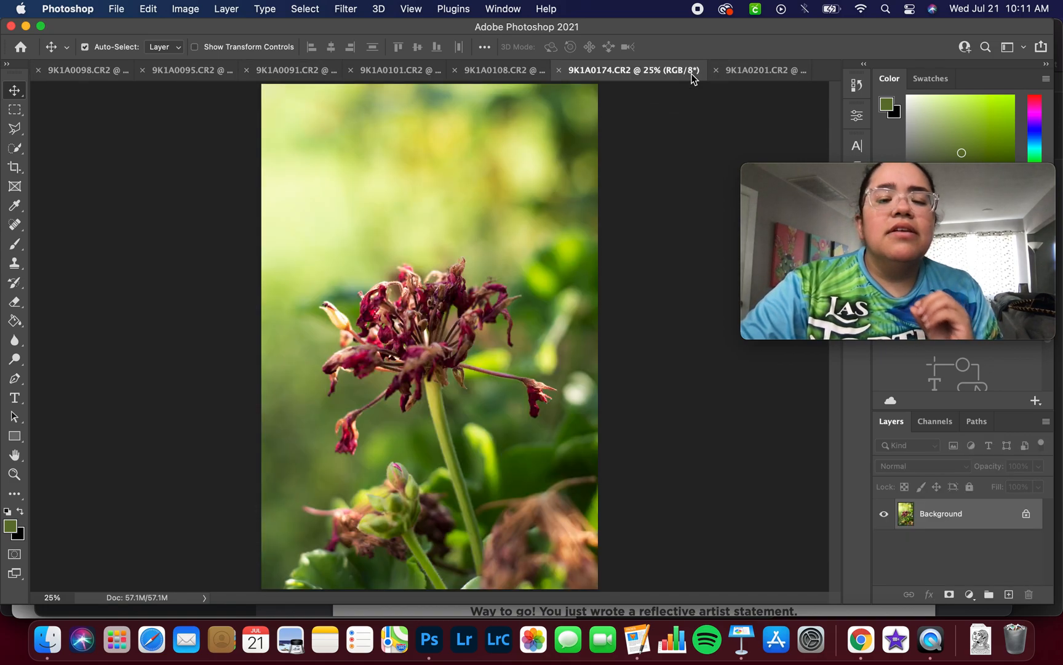
{"action": "left_click", "coordinate": [557, 72]}
{"action": "left_click", "coordinate": [547, 277]}
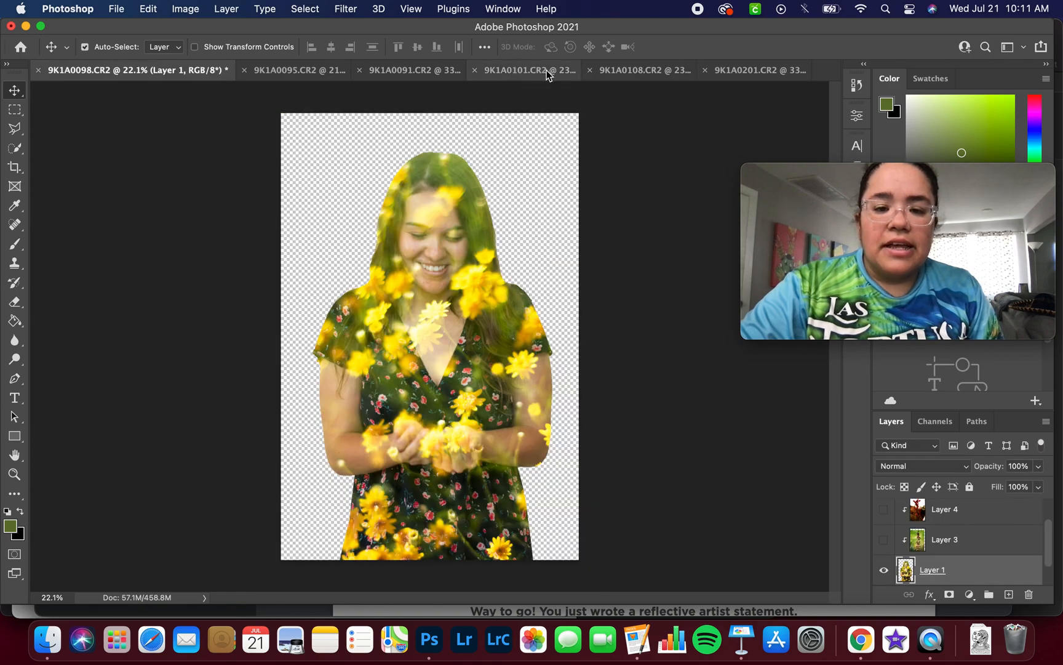
{"action": "left_click", "coordinate": [662, 71]}
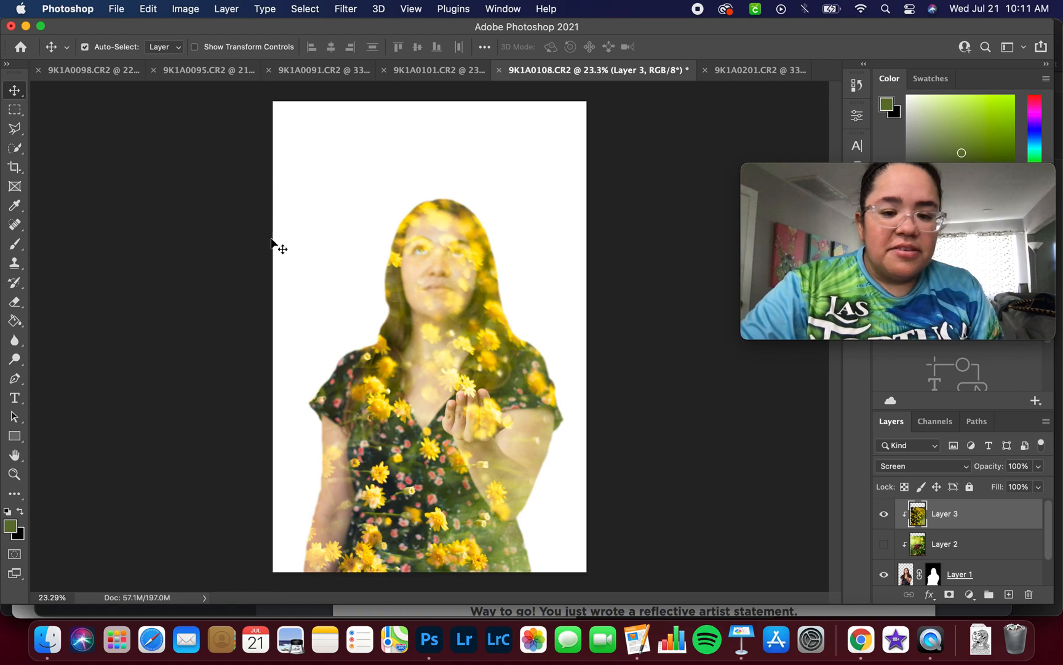
Shift the yellow flower layer slightly up and to the right, and apply Brightness/Contrast with Brightness 35 and Contrast 79
{"action": "left_click_drag", "start_coordinate": [453, 348], "coordinate": [477, 321]}
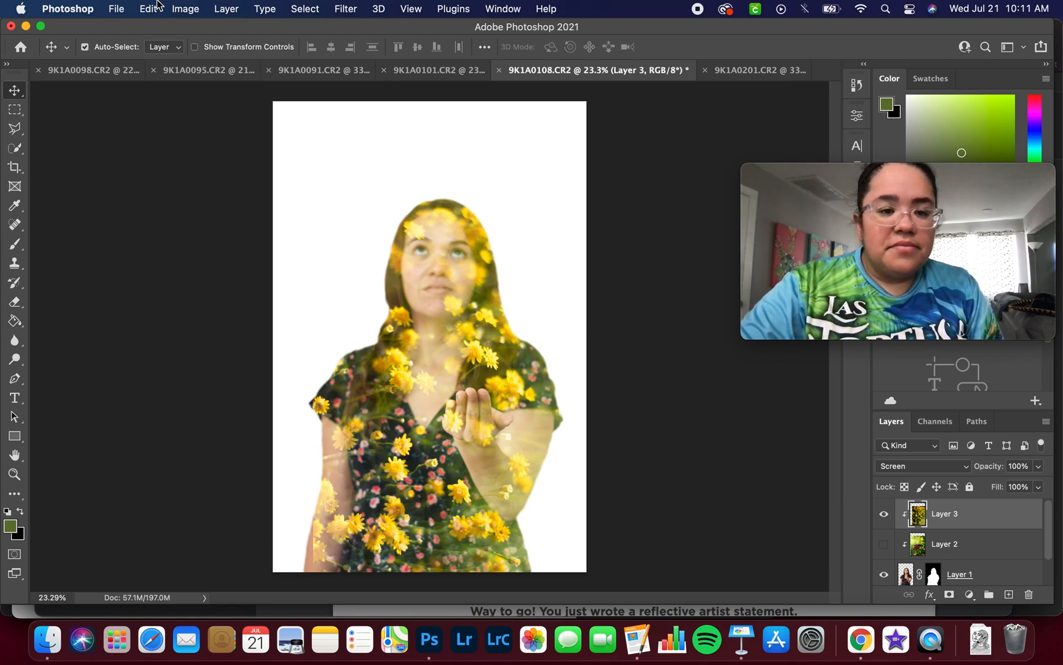
{"action": "left_click", "coordinate": [184, 8]}
{"action": "mouse_move", "coordinate": [226, 49]}
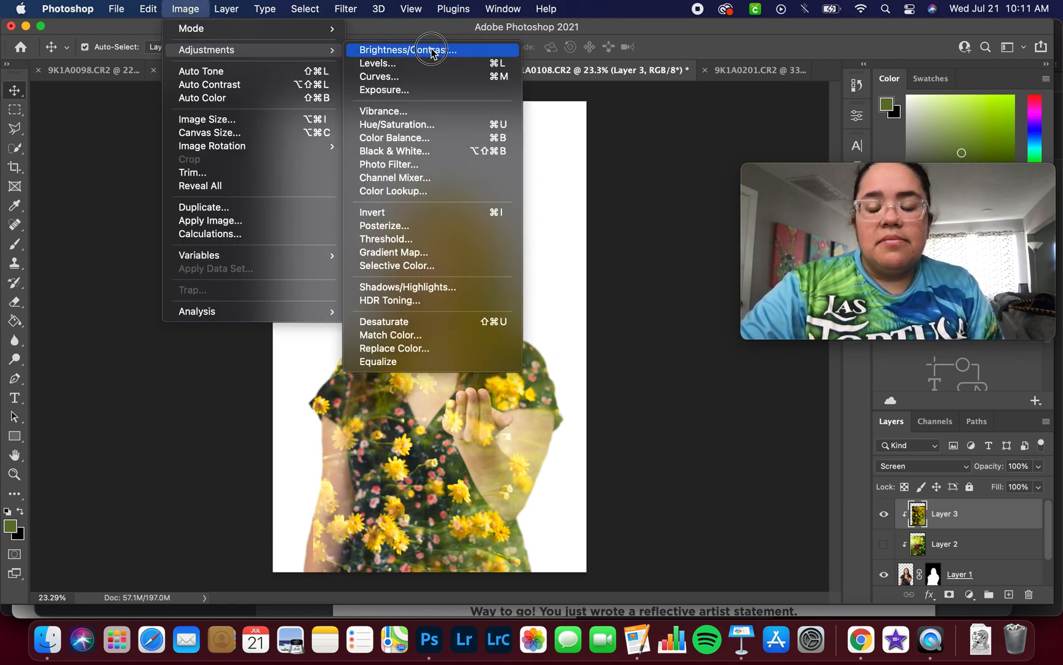
{"action": "left_click", "coordinate": [381, 50]}
{"action": "left_click_drag", "start_coordinate": [646, 182], "coordinate": [702, 180]}
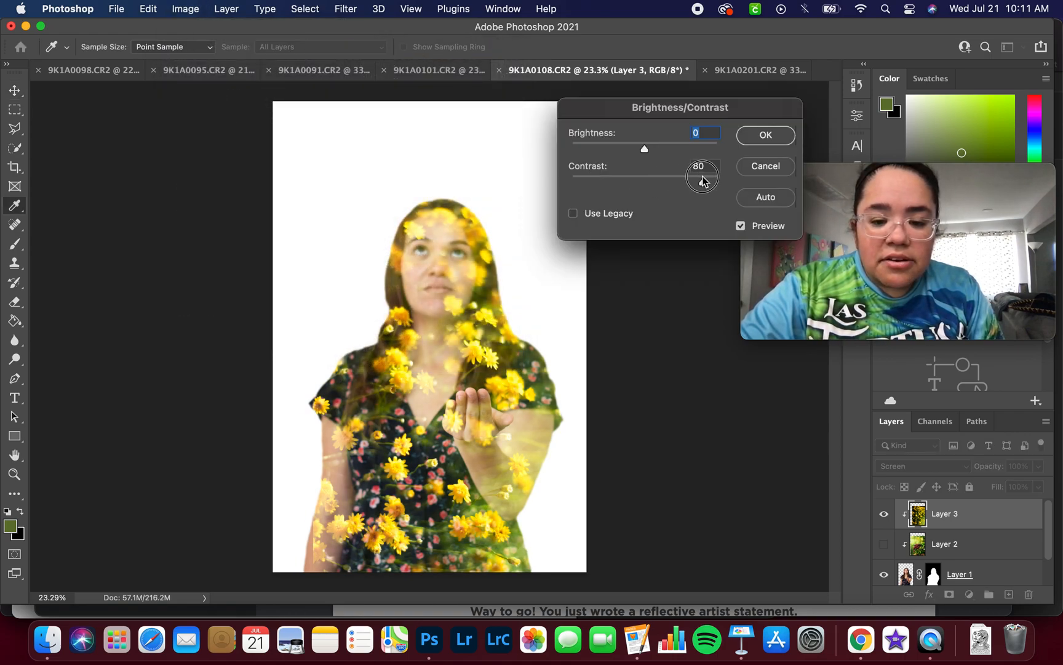
{"action": "left_click_drag", "start_coordinate": [646, 149], "coordinate": [662, 149]}
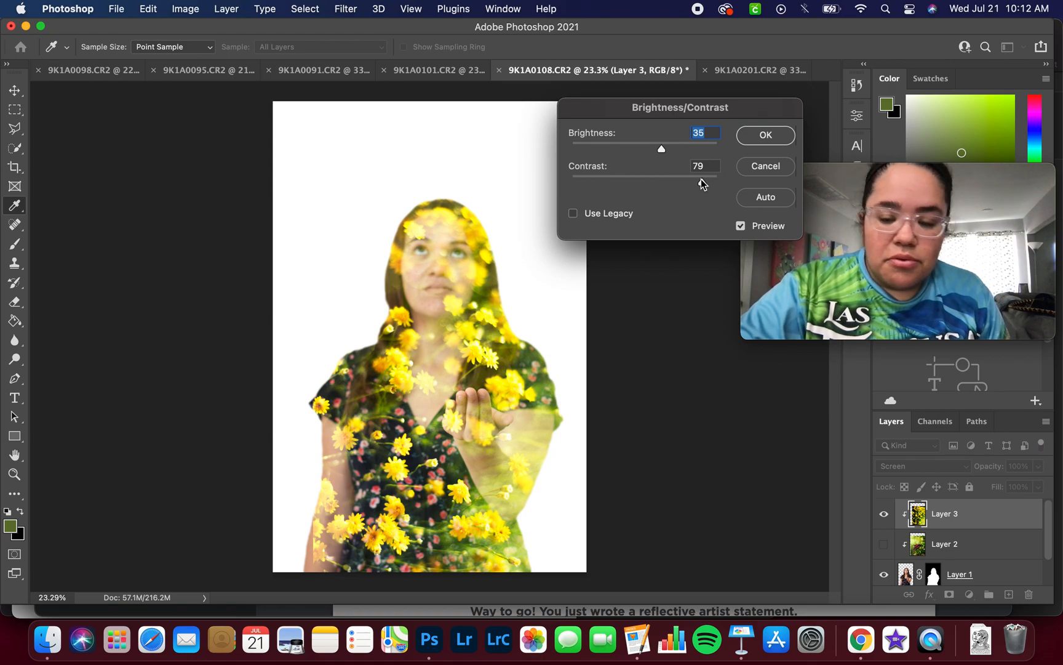
{"action": "left_click", "coordinate": [762, 132]}
{"action": "key", "text": "v"}
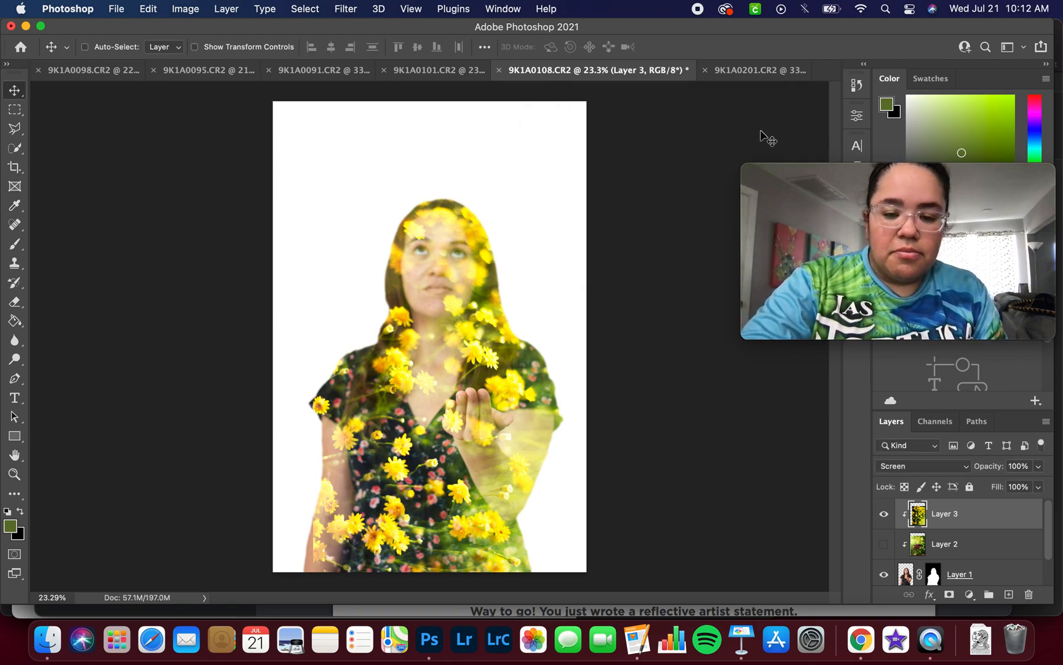
Scale the yellow flower layer to about 108%, rotate it about 6.5° clockwise, and reposition it over the woman's figure
{"action": "key", "text": "super+t"}
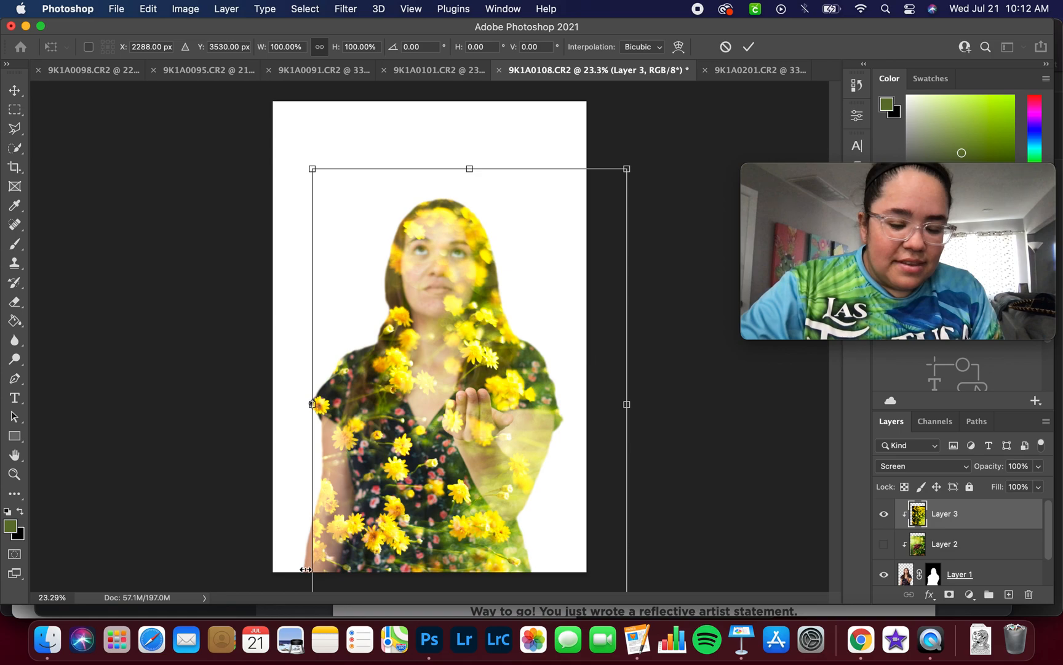
{"action": "left_click_drag", "start_coordinate": [312, 170], "coordinate": [274, 141]}
{"action": "mouse_move", "coordinate": [466, 298]}
{"action": "left_mouse_down"}
{"action": "mouse_move", "coordinate": [451, 328]}
{"action": "mouse_move", "coordinate": [462, 278]}
{"action": "mouse_move", "coordinate": [481, 282]}
{"action": "mouse_move", "coordinate": [477, 274]}
{"action": "mouse_move", "coordinate": [484, 294]}
{"action": "left_mouse_up"}
{"action": "left_click_drag", "start_coordinate": [285, 131], "coordinate": [317, 108]}
{"action": "mouse_move", "coordinate": [460, 341]}
{"action": "left_mouse_down"}
{"action": "mouse_move", "coordinate": [452, 333]}
{"action": "mouse_move", "coordinate": [460, 341]}
{"action": "left_mouse_up"}
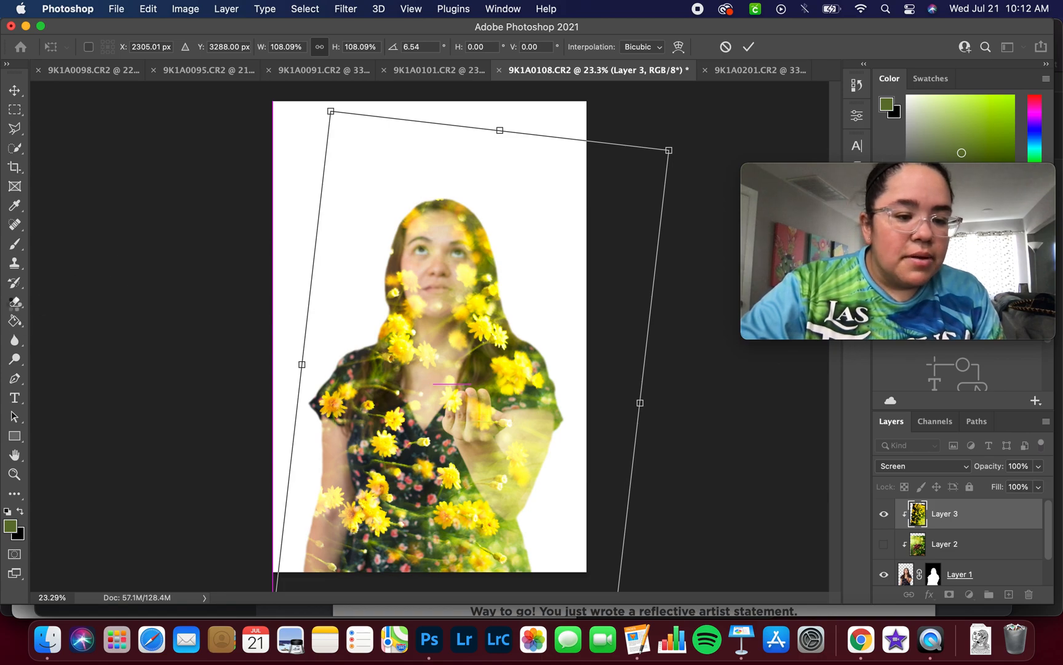
Erase the flowers covering the woman's face on the yellow flower layer with the soft Eraser at 59% opacity
{"action": "left_click", "coordinate": [14, 303]}
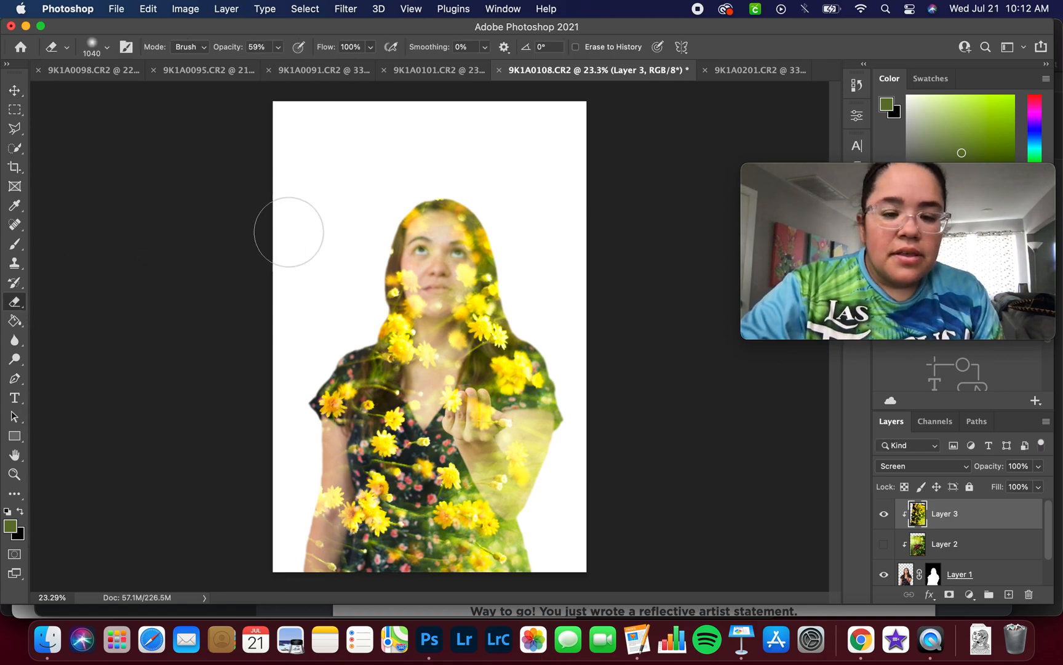
{"action": "mouse_move", "coordinate": [436, 258]}
{"action": "left_mouse_down"}
{"action": "mouse_move", "coordinate": [437, 240]}
{"action": "mouse_move", "coordinate": [437, 279]}
{"action": "left_mouse_up"}
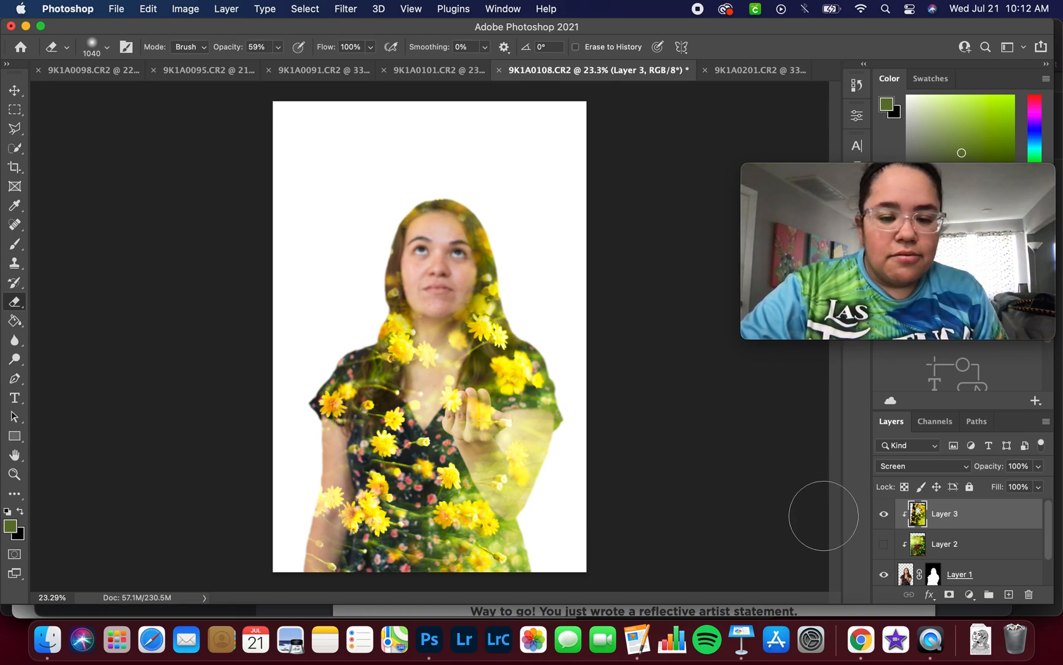
Export the color double exposure as the JPG file 9K1A0108.jpg into the Originals folder
{"action": "left_click", "coordinate": [116, 9]}
{"action": "mouse_move", "coordinate": [171, 219]}
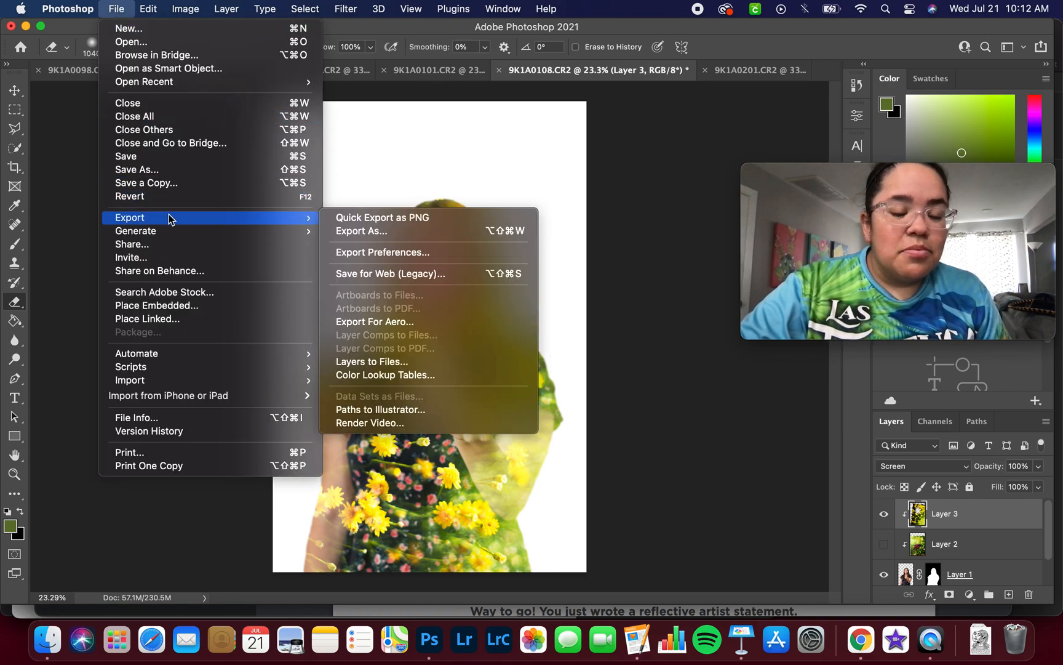
{"action": "left_click", "coordinate": [387, 240]}
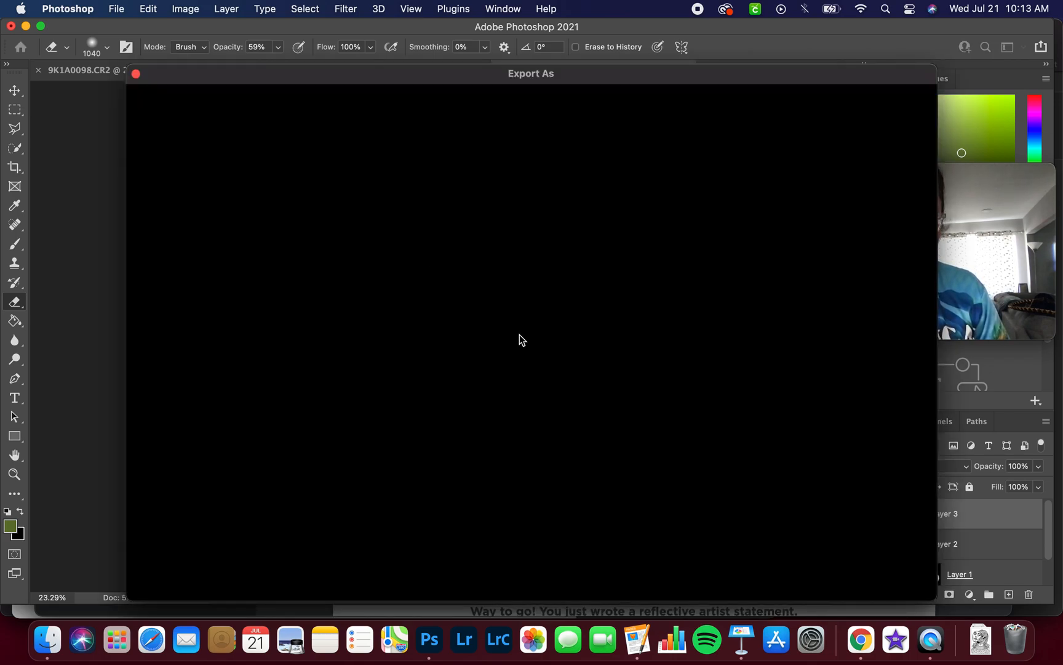
{"action": "left_click_drag", "start_coordinate": [699, 79], "coordinate": [601, 54]}
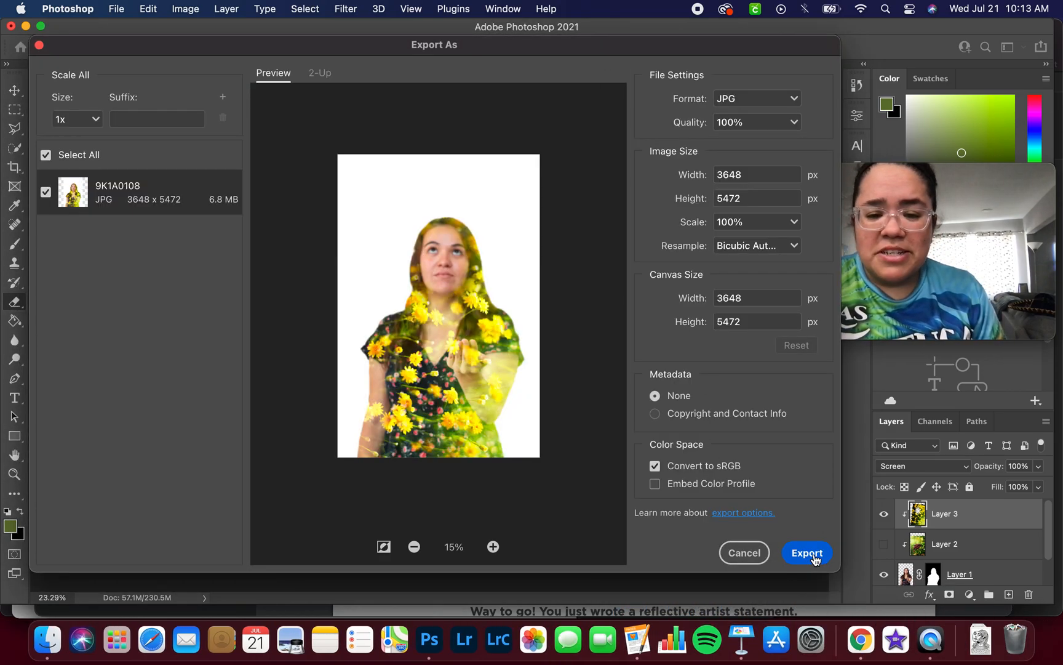
{"action": "left_click", "coordinate": [816, 559]}
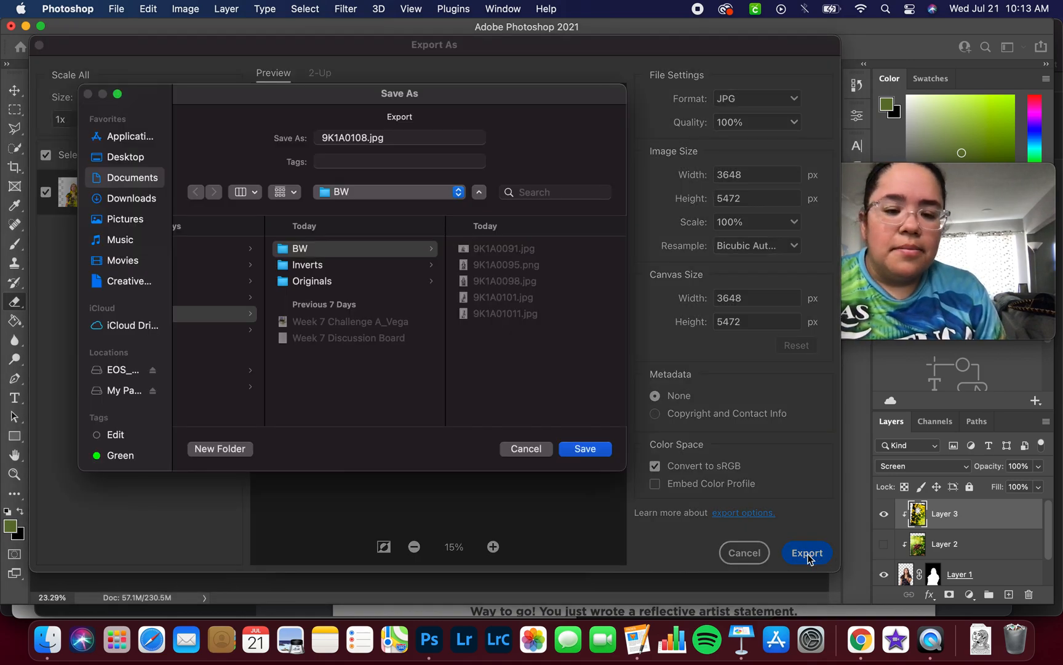
{"action": "left_click", "coordinate": [388, 282]}
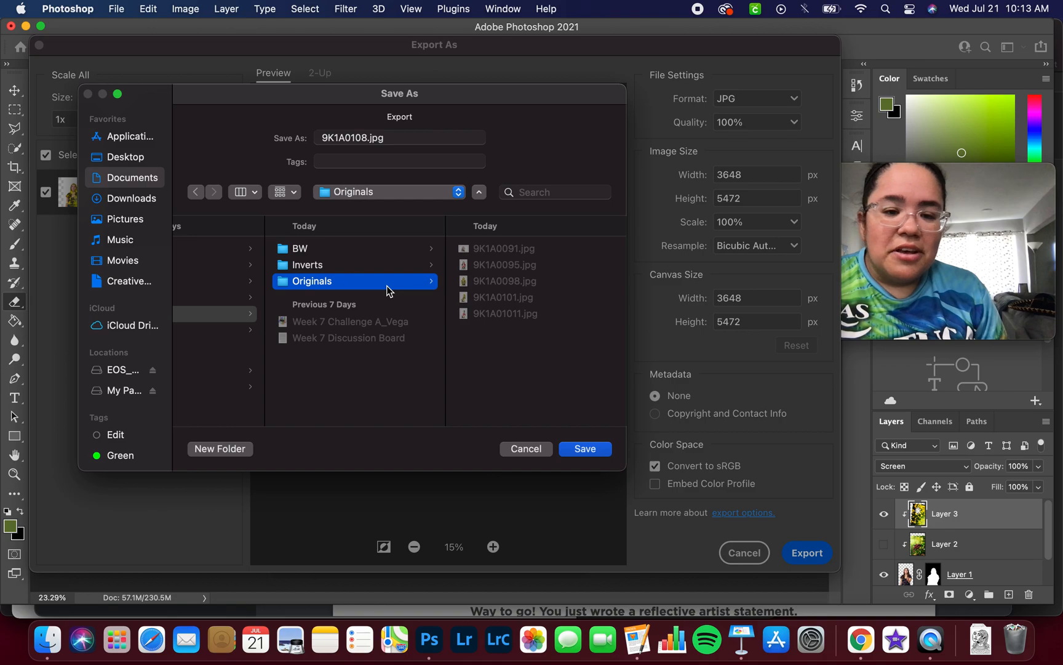
{"action": "left_click", "coordinate": [595, 452]}
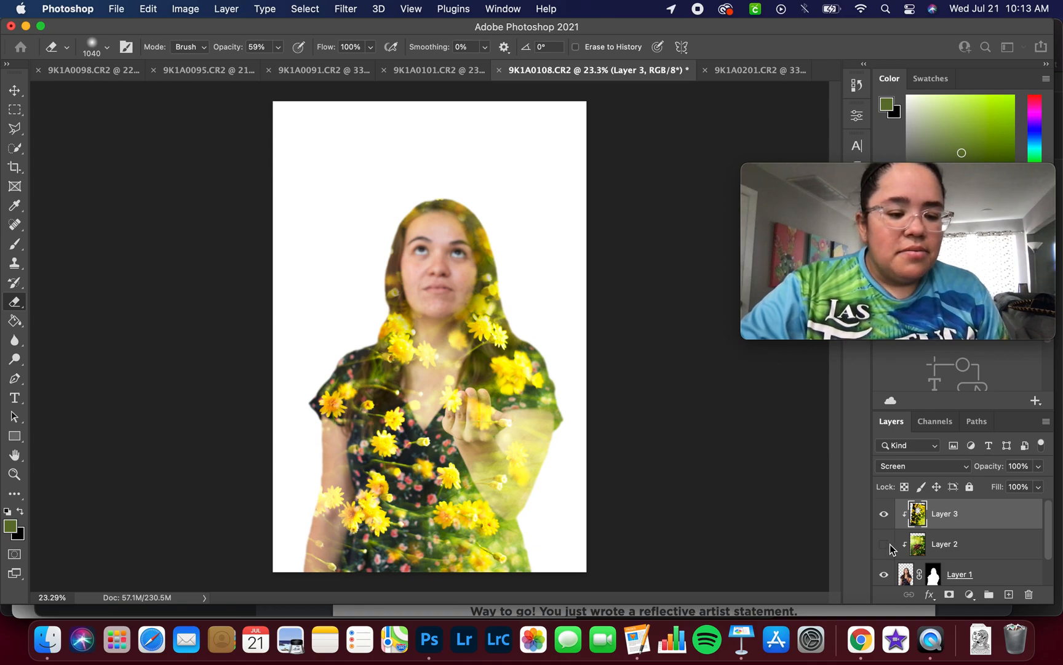
Hide the white Color Fill 1 background and merge the visible portrait and yellow flower layers into one
{"action": "key", "text": "ctrl+F2"}
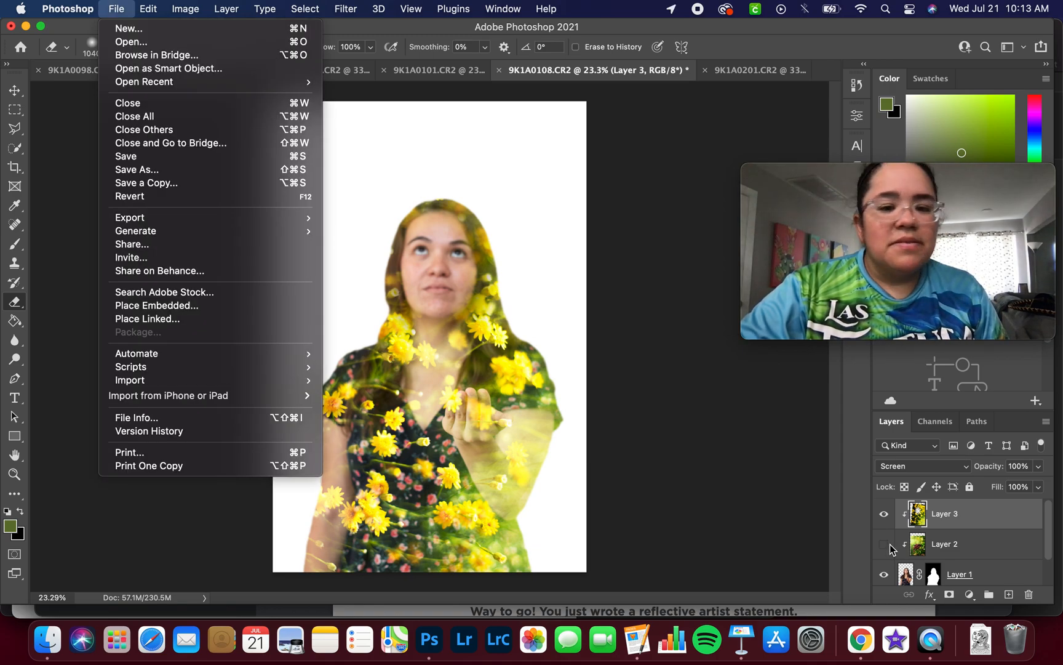
{"action": "key", "text": "Escape"}
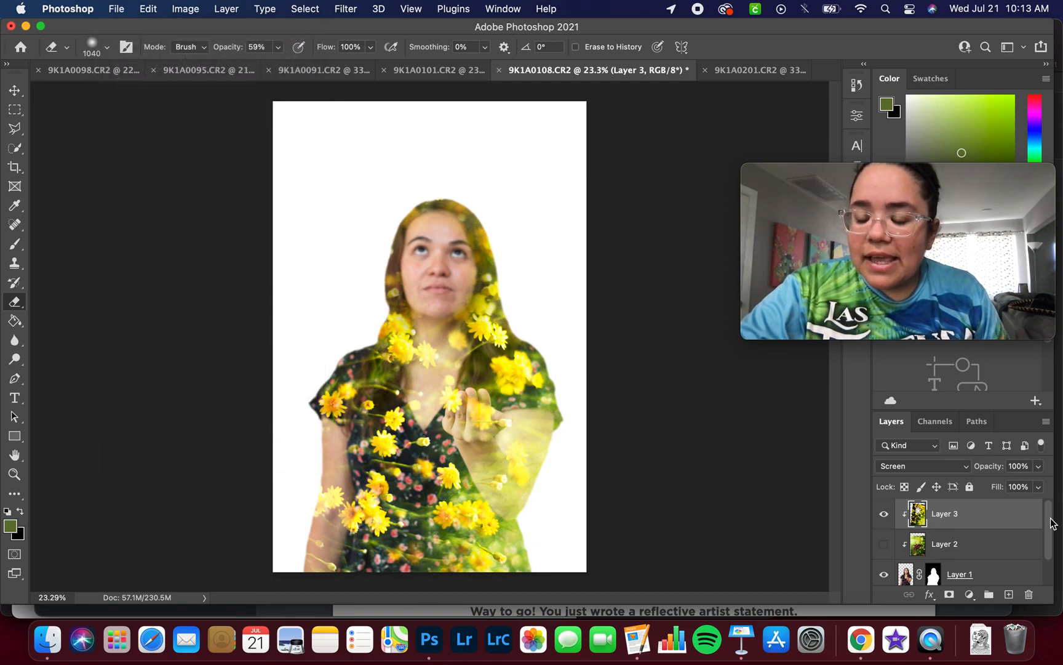
{"action": "left_click_drag", "start_coordinate": [1051, 523], "coordinate": [1052, 546]}
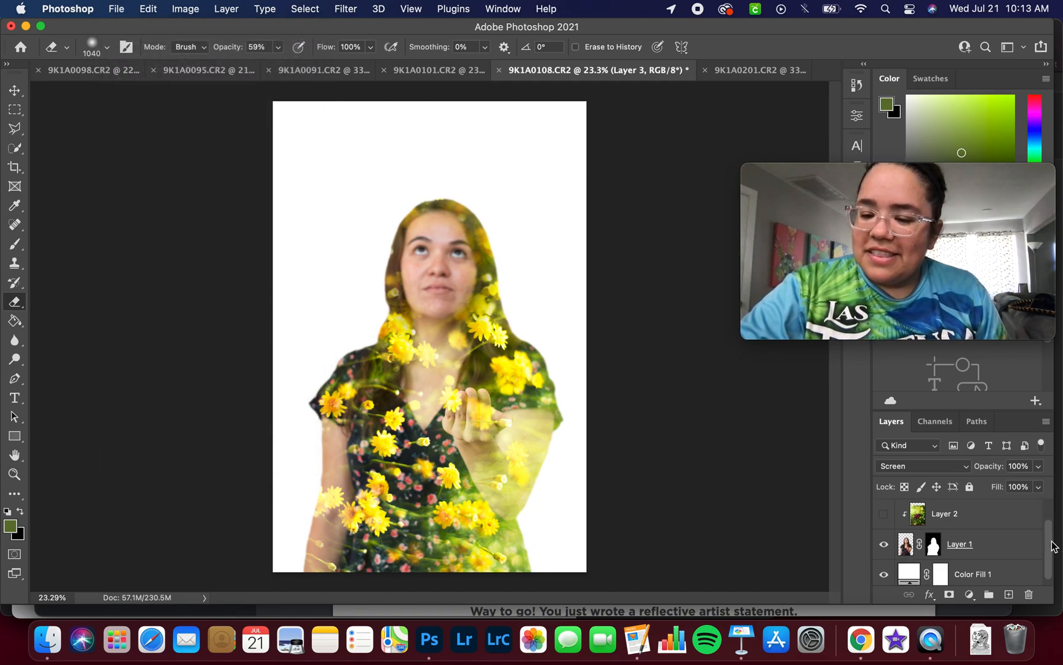
{"action": "left_click", "coordinate": [884, 574]}
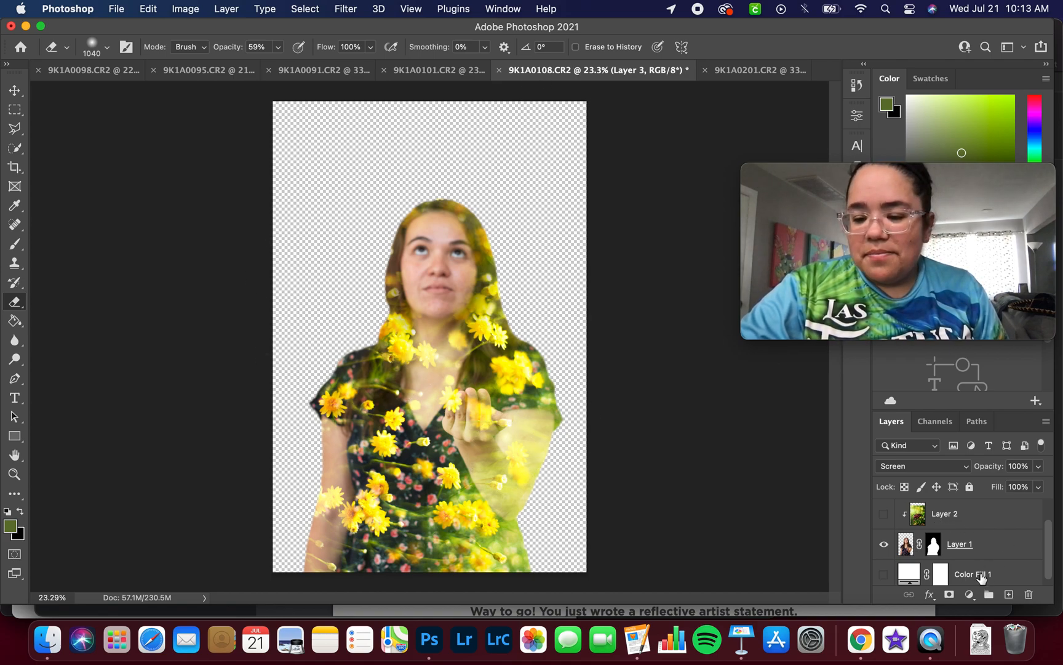
{"action": "left_click", "coordinate": [186, 10]}
{"action": "mouse_move", "coordinate": [261, 6]}
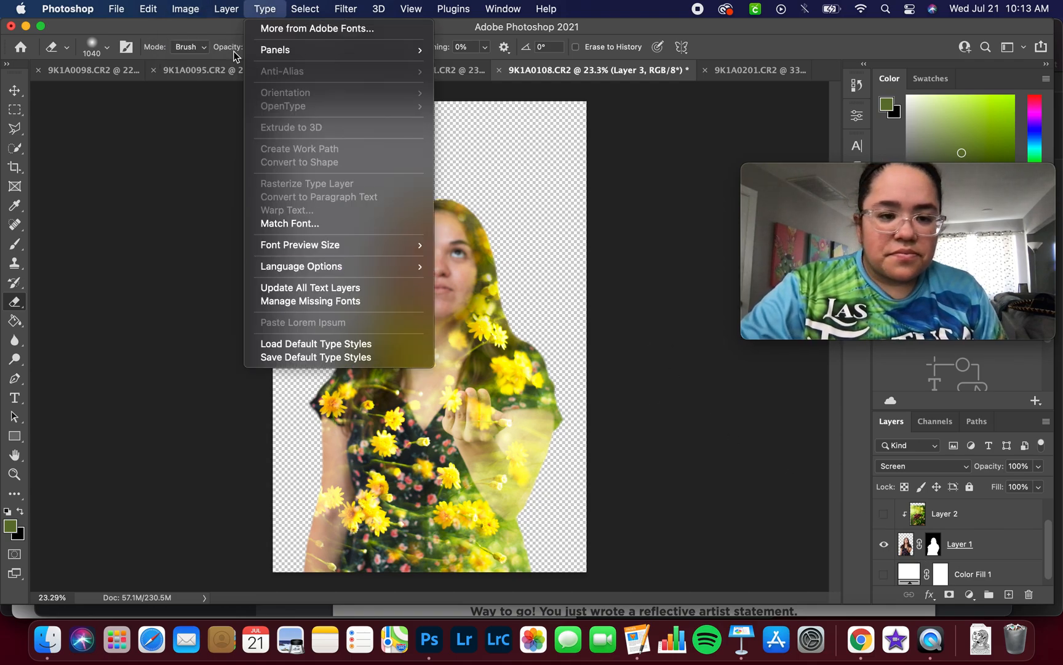
{"action": "mouse_move", "coordinate": [227, 11]}
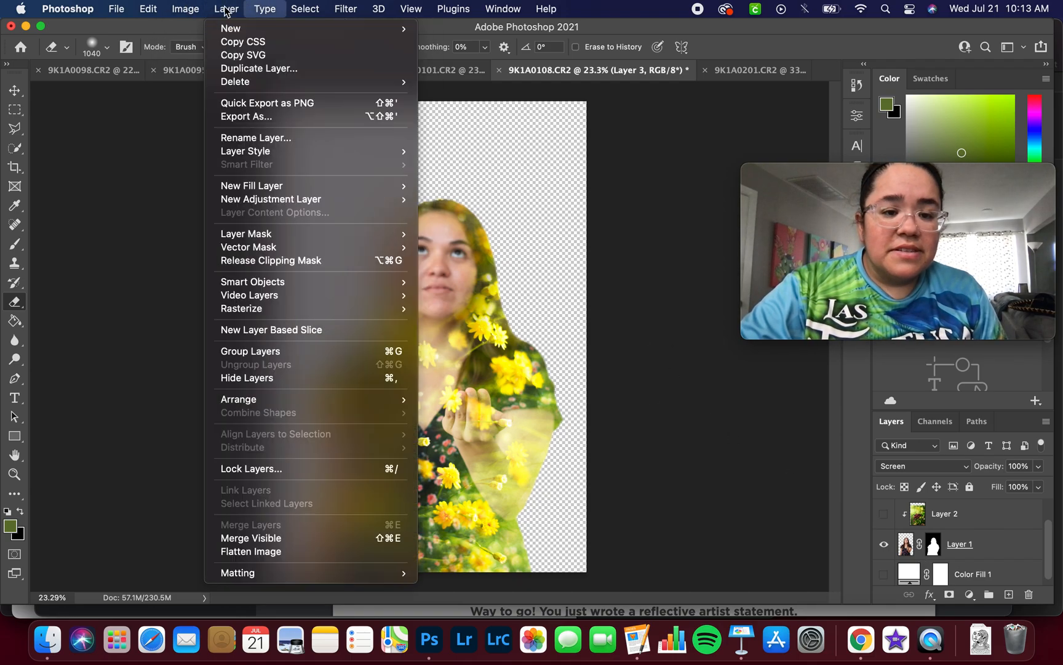
{"action": "left_click", "coordinate": [276, 538]}
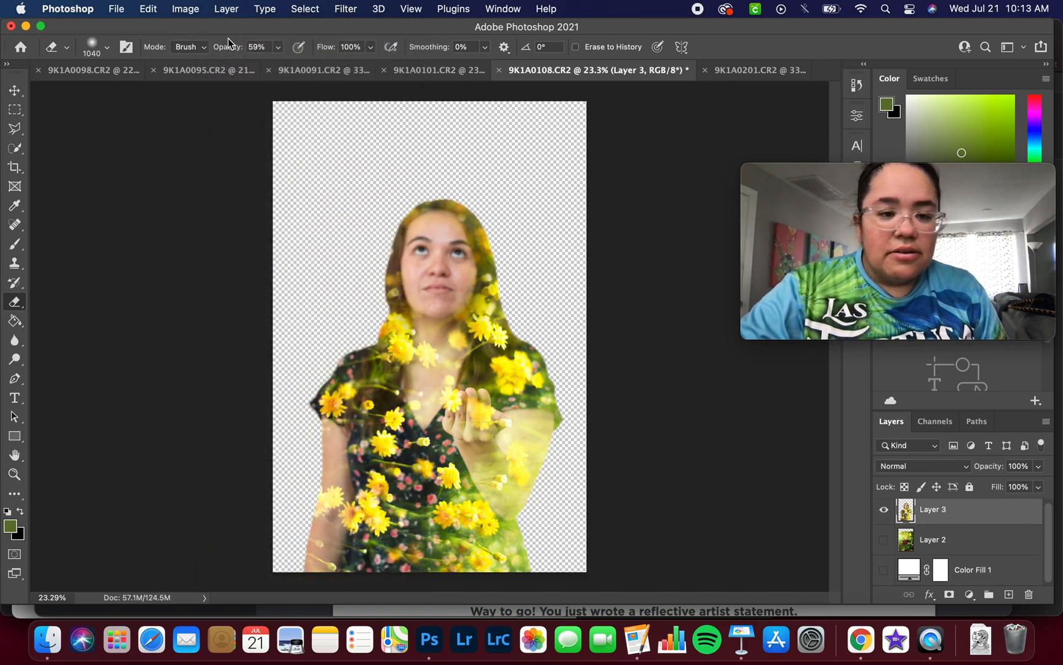
Desaturate the merged double exposure layer to turn it black and white
{"action": "left_click", "coordinate": [186, 9]}
{"action": "mouse_move", "coordinate": [240, 50]}
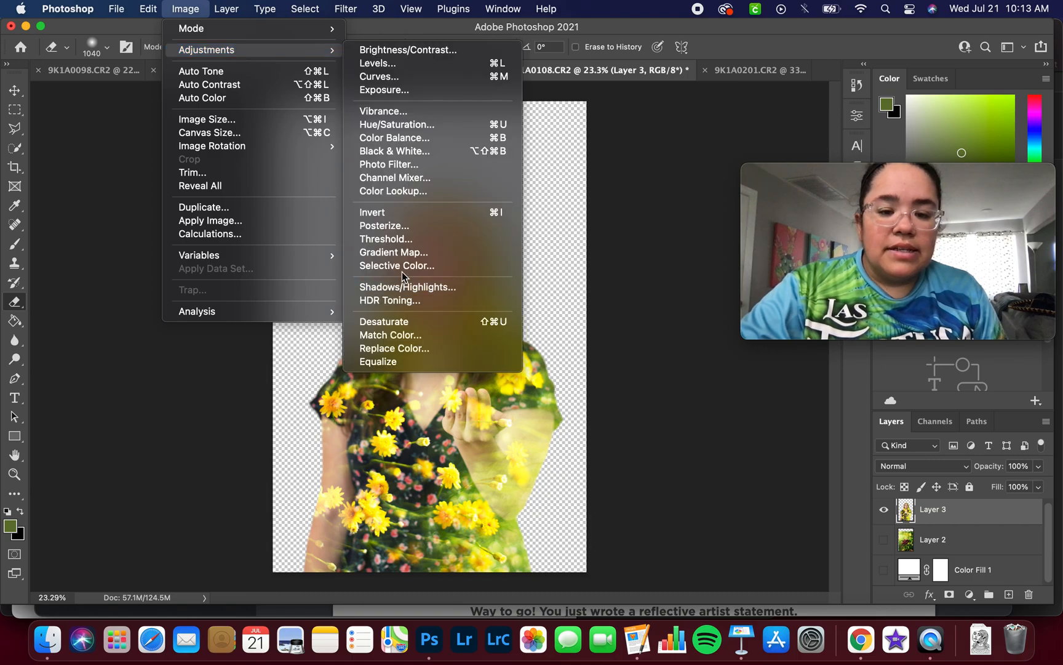
{"action": "left_click", "coordinate": [406, 317]}
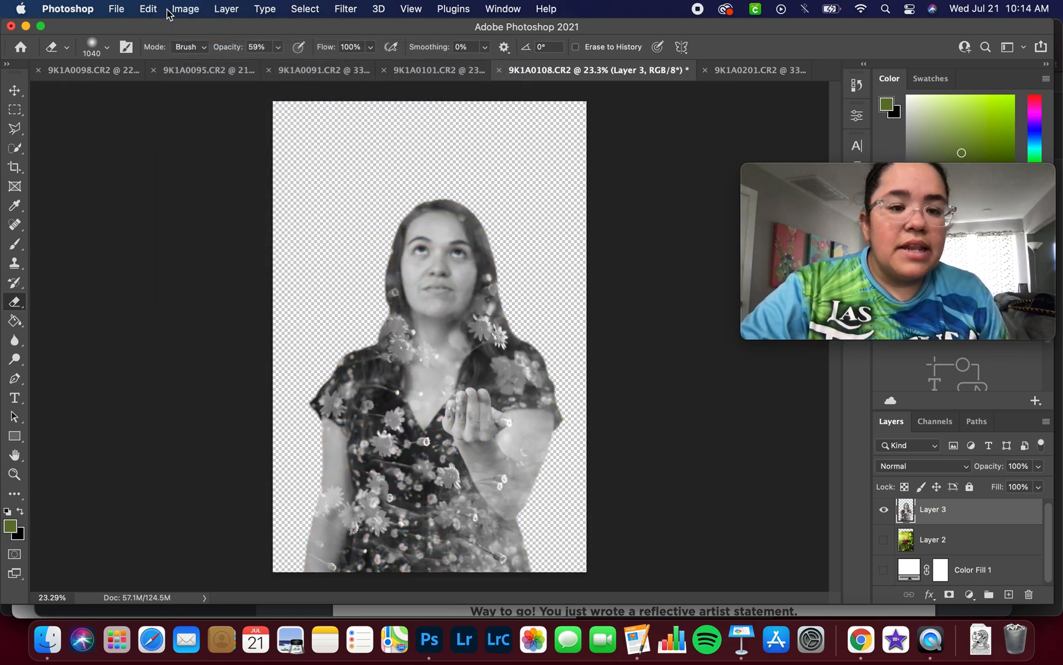
Apply Brightness/Contrast to the black-and-white layer with Brightness 21 and Contrast 55
{"action": "left_click", "coordinate": [186, 10]}
{"action": "mouse_move", "coordinate": [243, 53]}
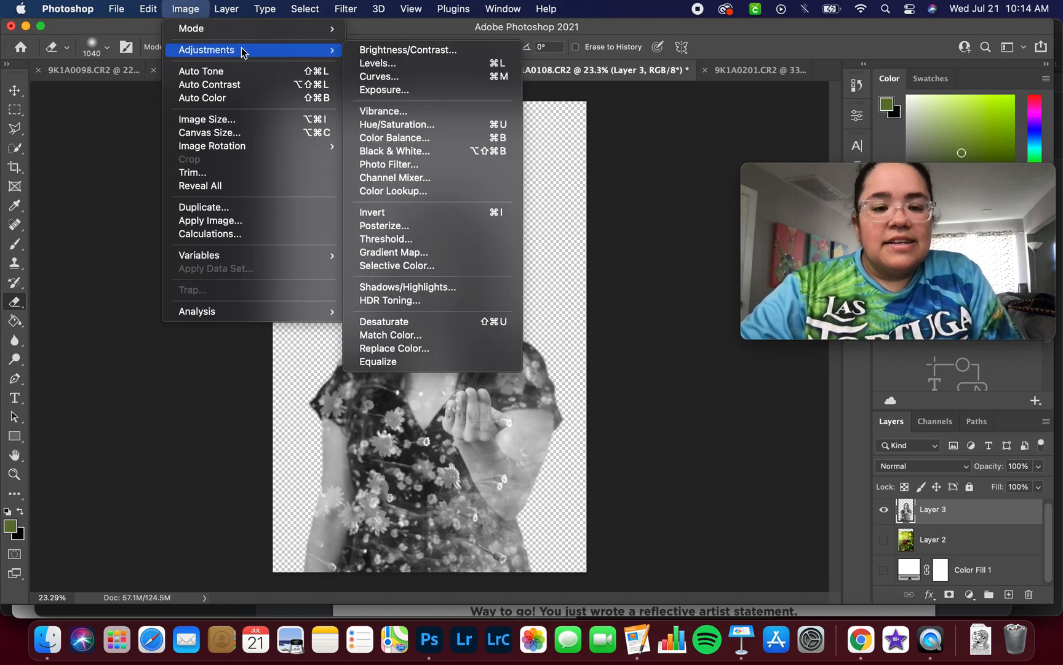
{"action": "left_click", "coordinate": [394, 50]}
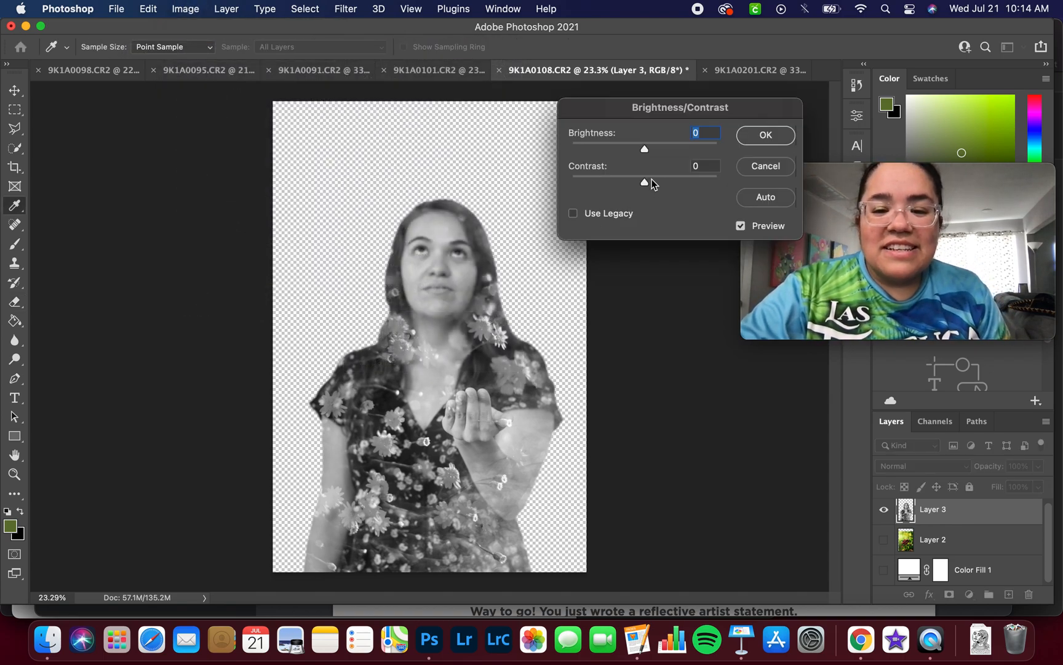
{"action": "left_click_drag", "start_coordinate": [646, 182], "coordinate": [656, 155]}
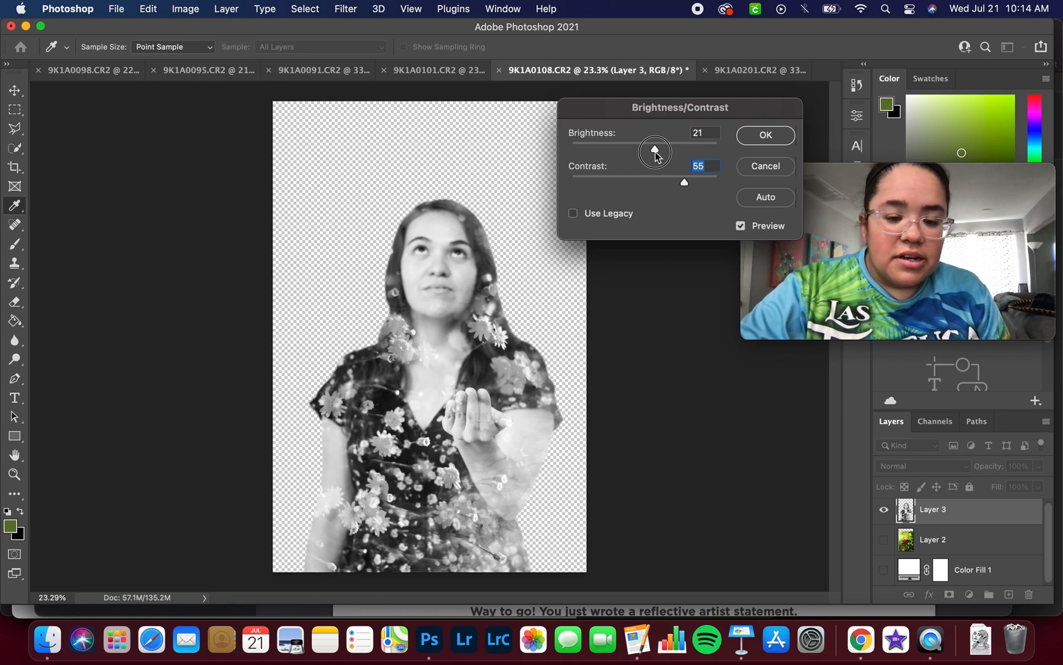
{"action": "left_click", "coordinate": [770, 135]}
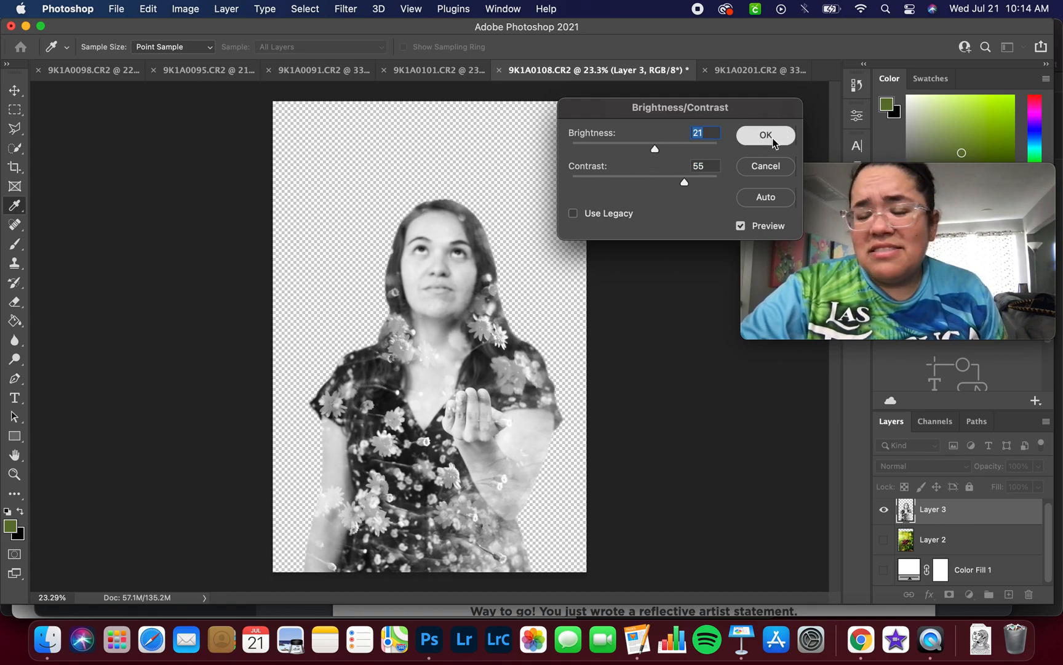
{"action": "key", "text": "e"}
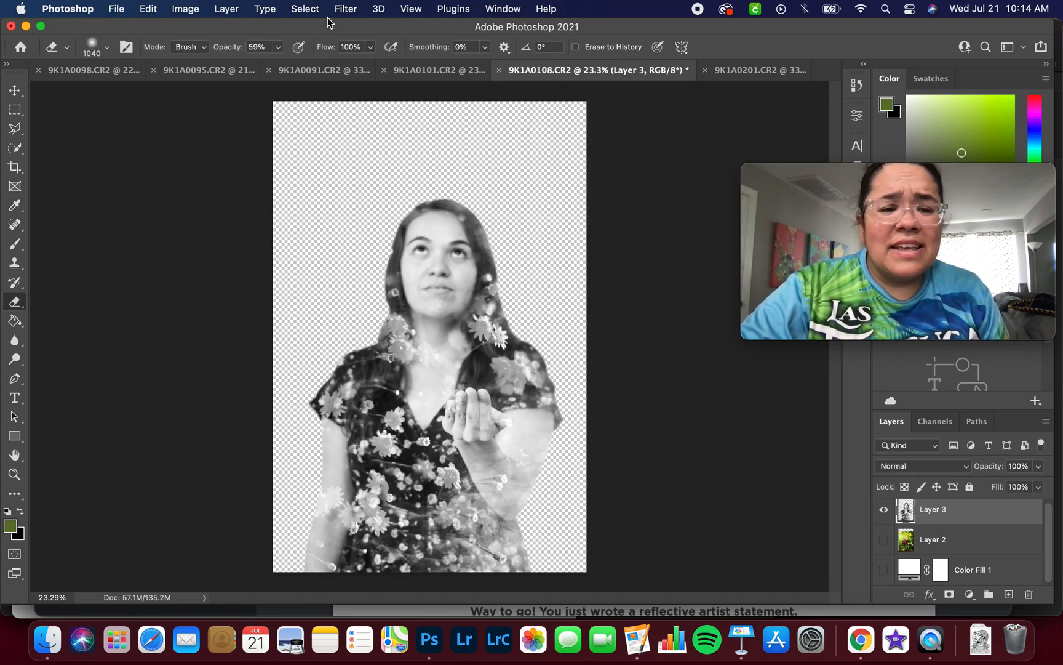
Export the black-and-white version as the JPG file 9K1A0108.jpg into the BW folder inside Week 7
{"action": "left_click", "coordinate": [115, 10]}
{"action": "mouse_move", "coordinate": [214, 219]}
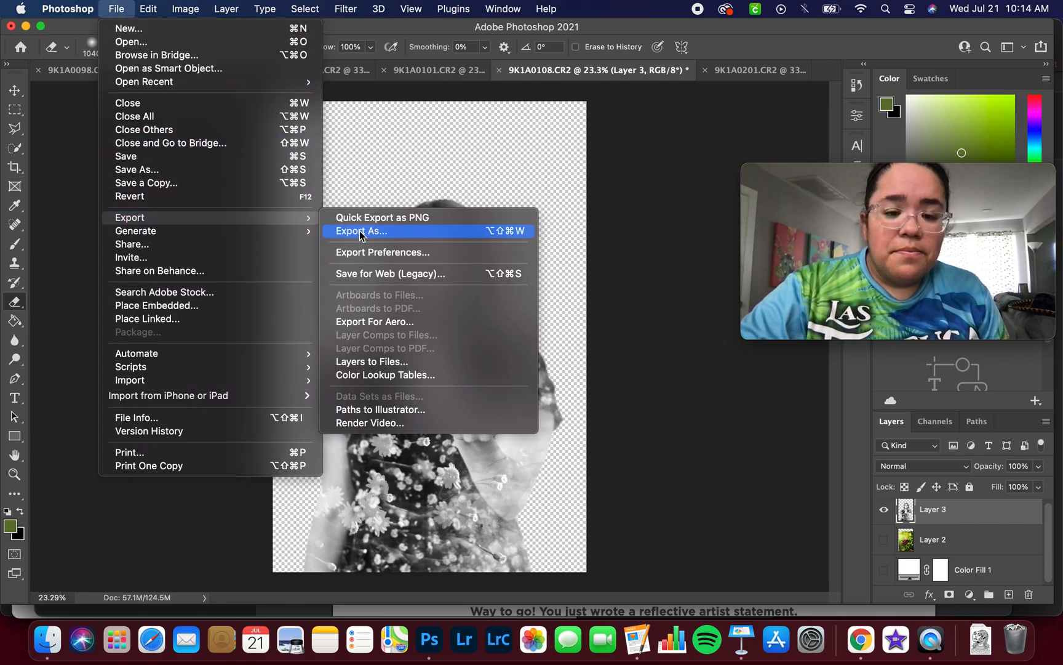
{"action": "left_click", "coordinate": [360, 234]}
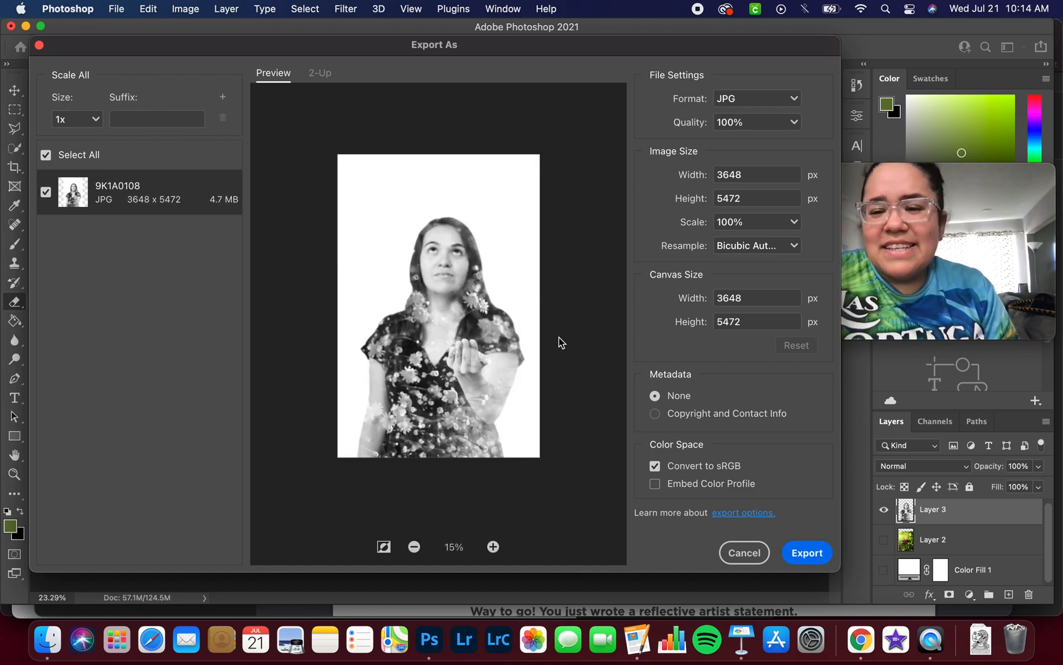
{"action": "left_click", "coordinate": [807, 552]}
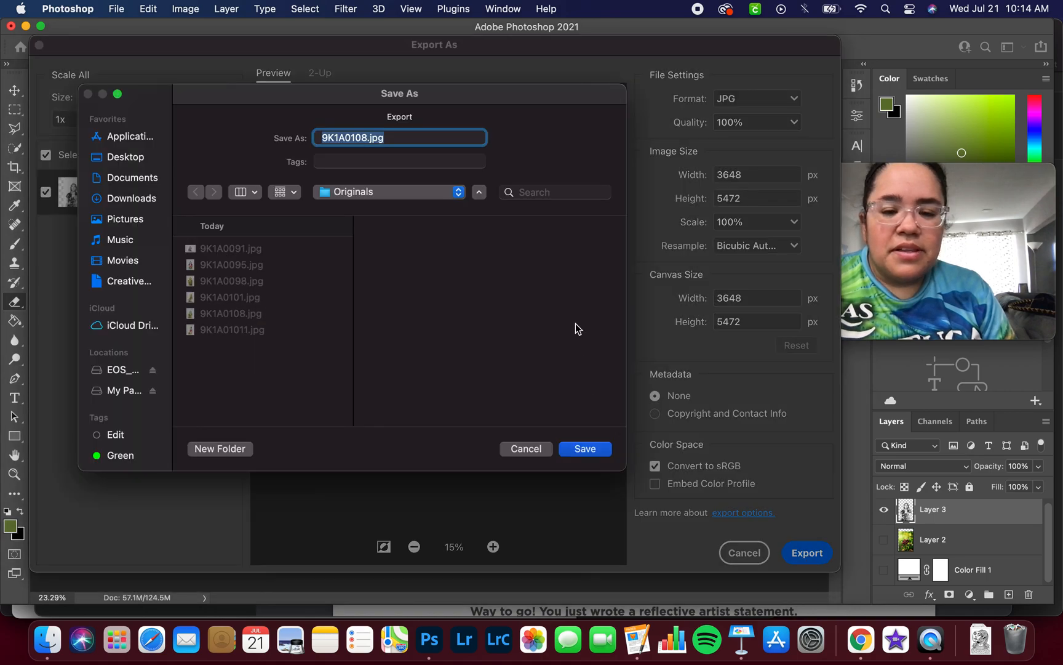
{"action": "left_click", "coordinate": [351, 192]}
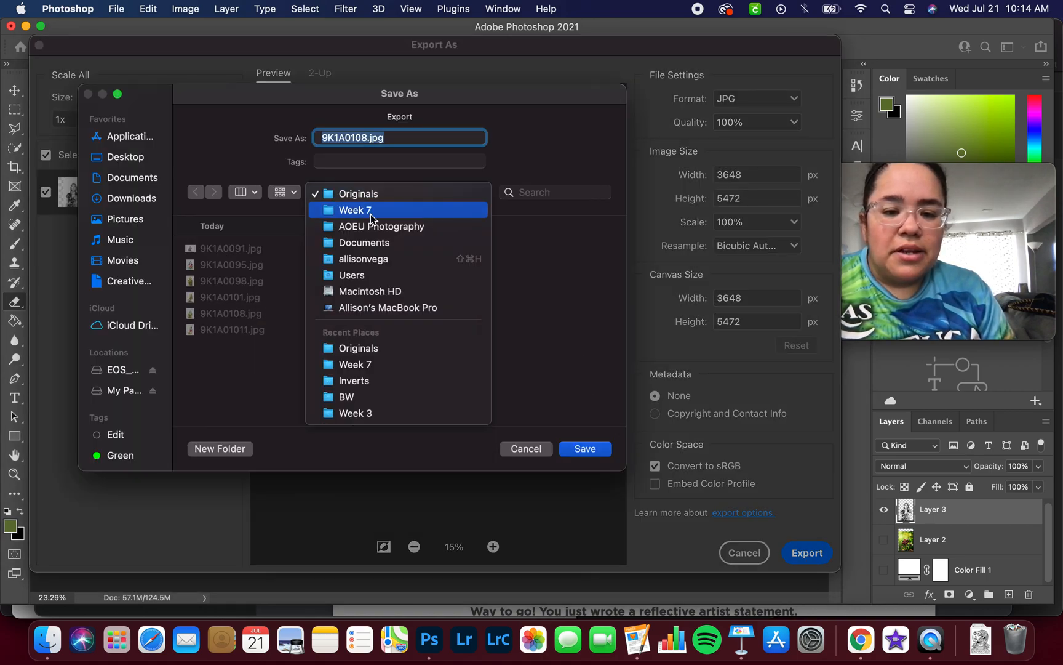
{"action": "left_click", "coordinate": [372, 212]}
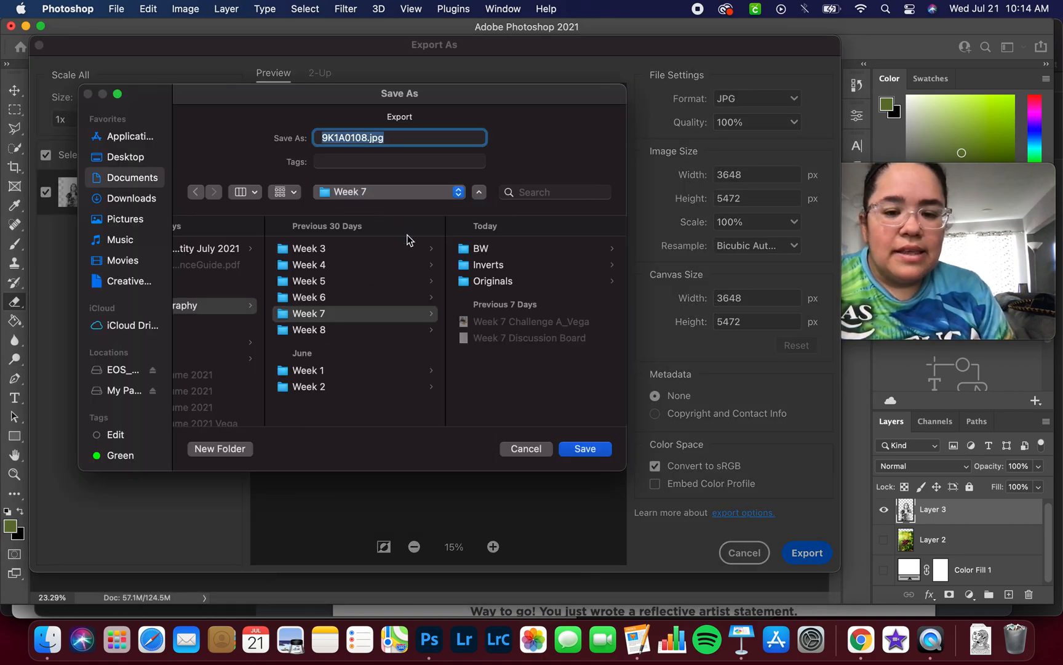
{"action": "left_click", "coordinate": [491, 249]}
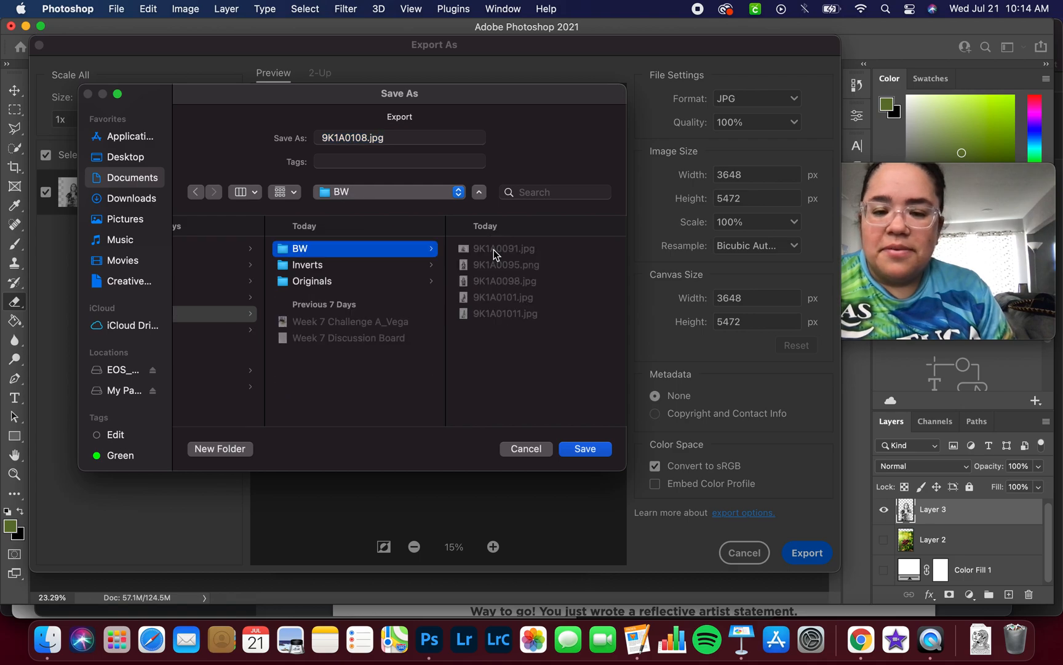
{"action": "left_click", "coordinate": [584, 449]}
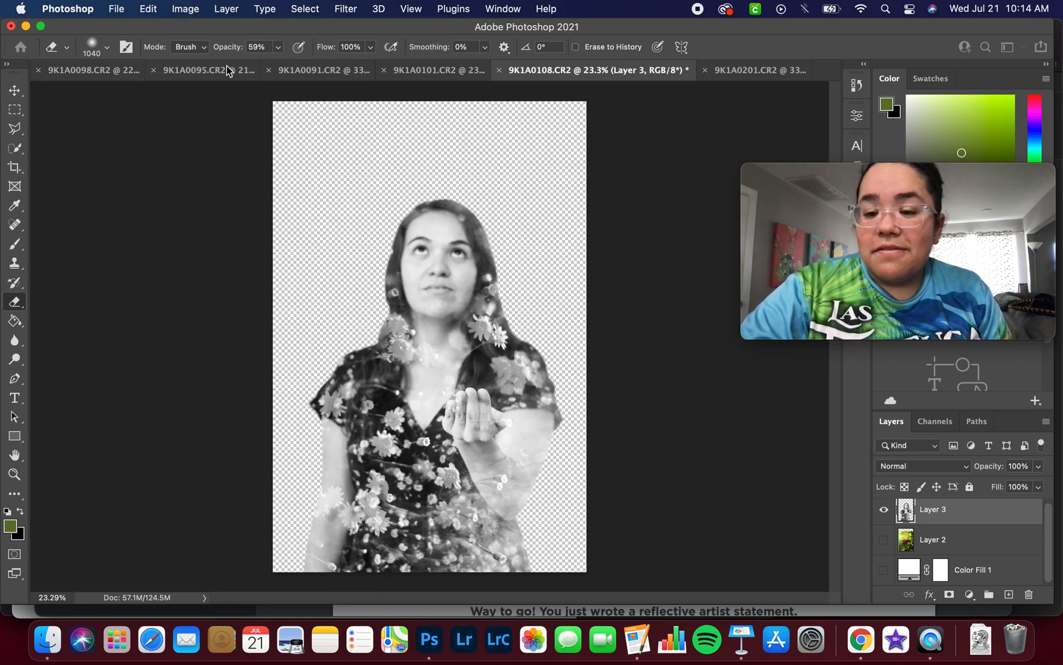
Invert the tones of the black-and-white double exposure layer
{"action": "left_click", "coordinate": [186, 10]}
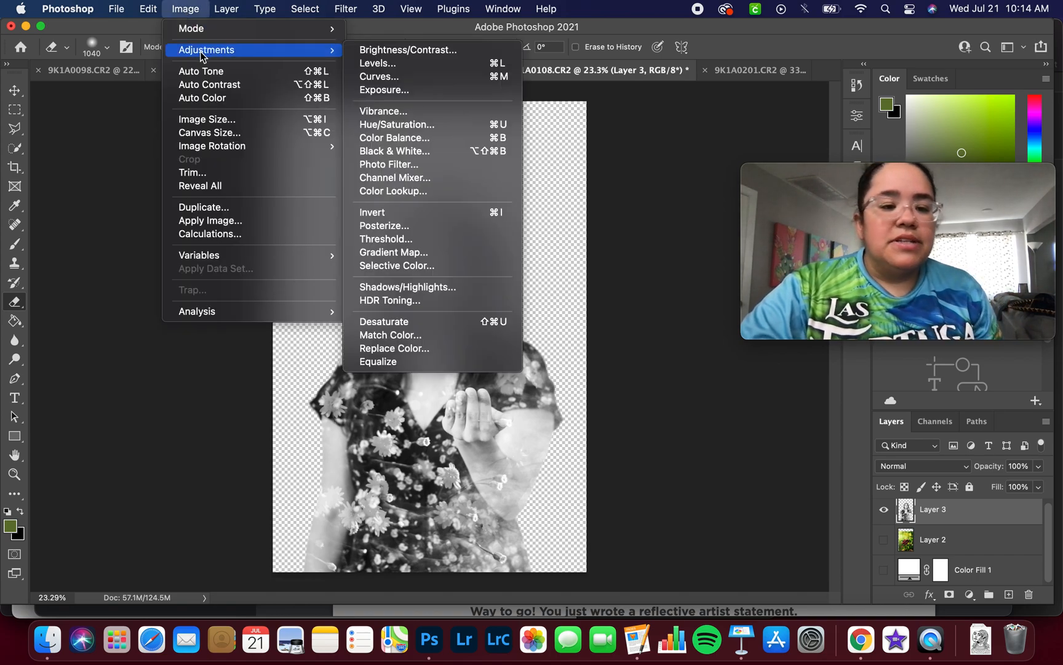
{"action": "mouse_move", "coordinate": [277, 49]}
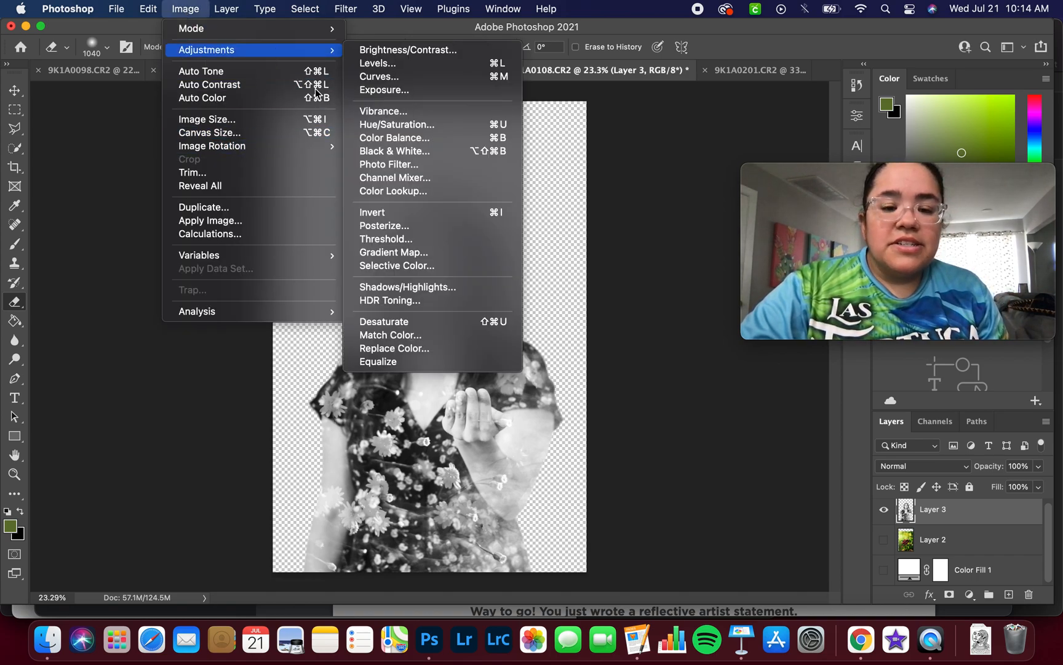
{"action": "left_click", "coordinate": [408, 211]}
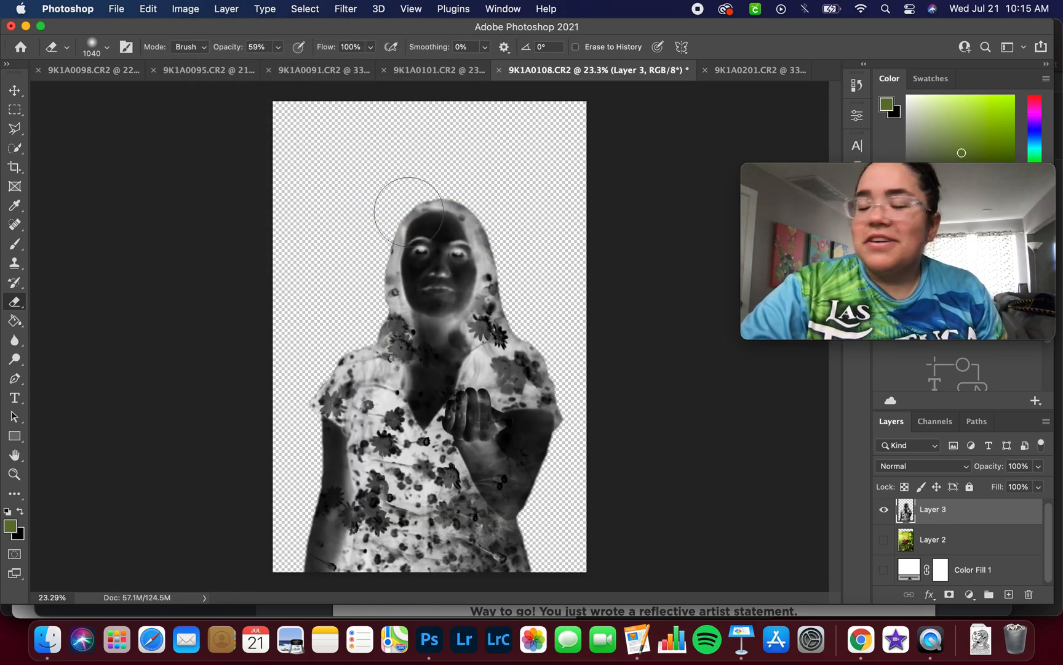
Quick-export the inverted image as 9K1A0108.png into Documents, AOEU Photography, Week 7, Inverts
{"action": "left_click", "coordinate": [117, 11]}
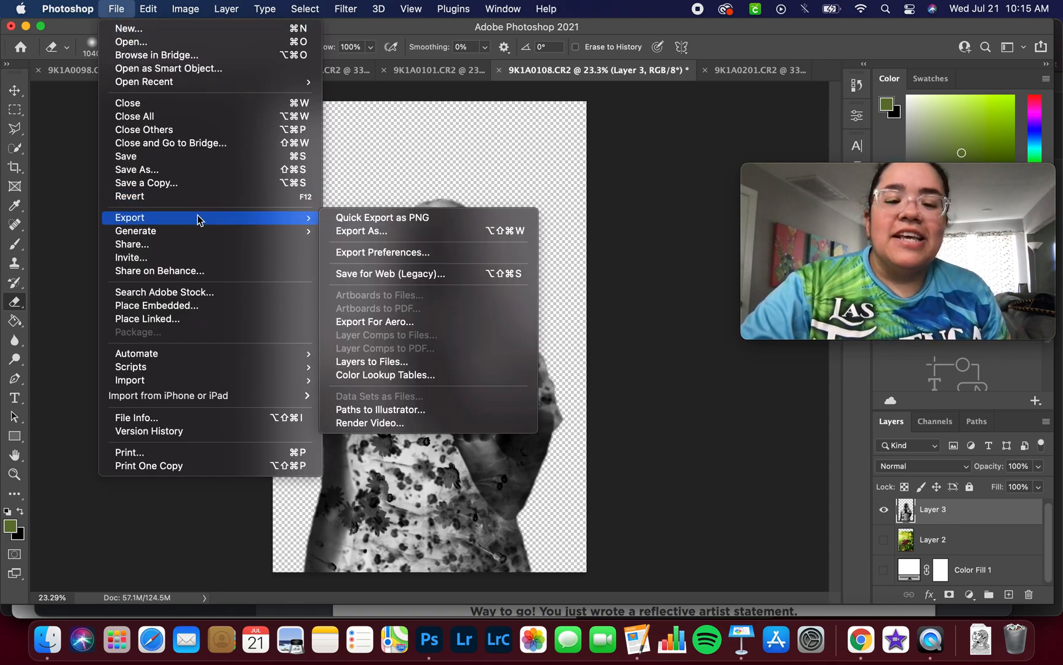
{"action": "left_click", "coordinate": [344, 221]}
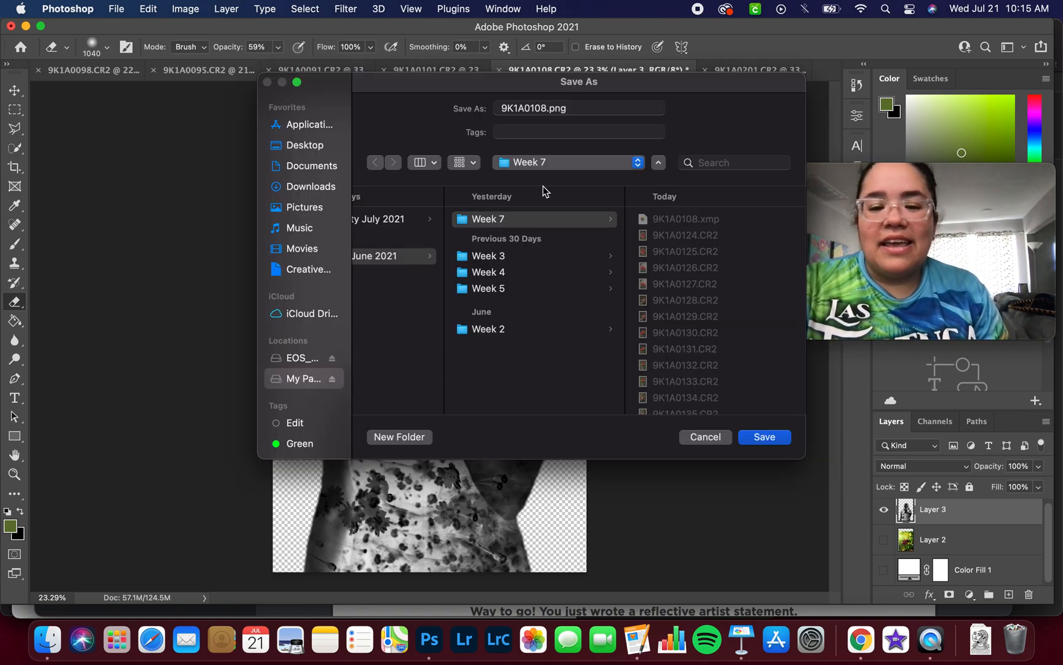
{"action": "left_click", "coordinate": [323, 168]}
{"action": "left_click", "coordinate": [458, 275]}
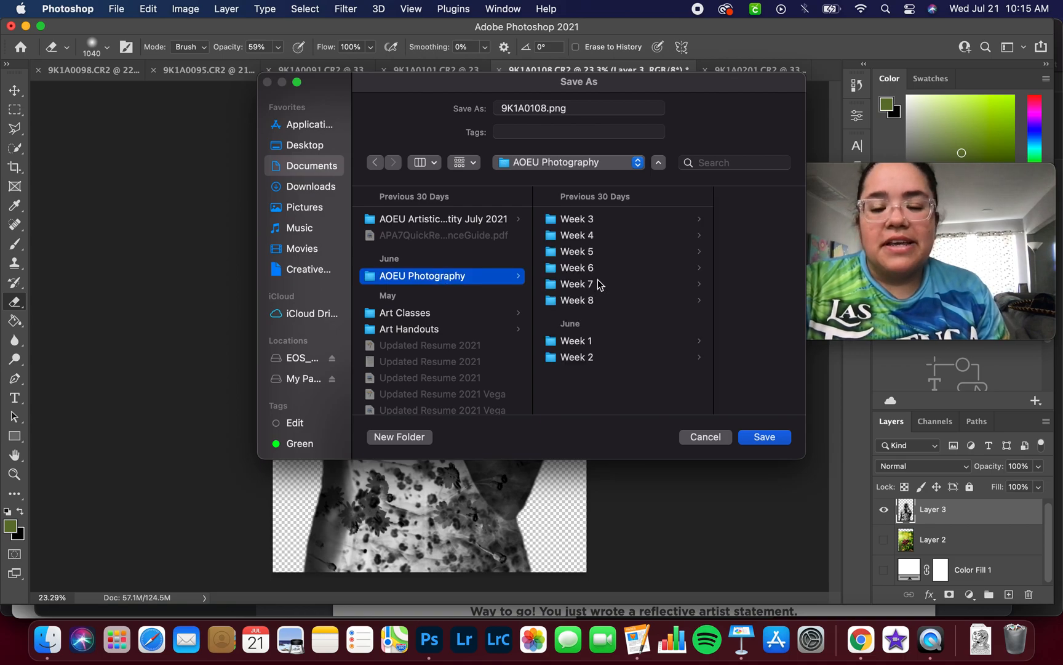
{"action": "left_click", "coordinate": [598, 284]}
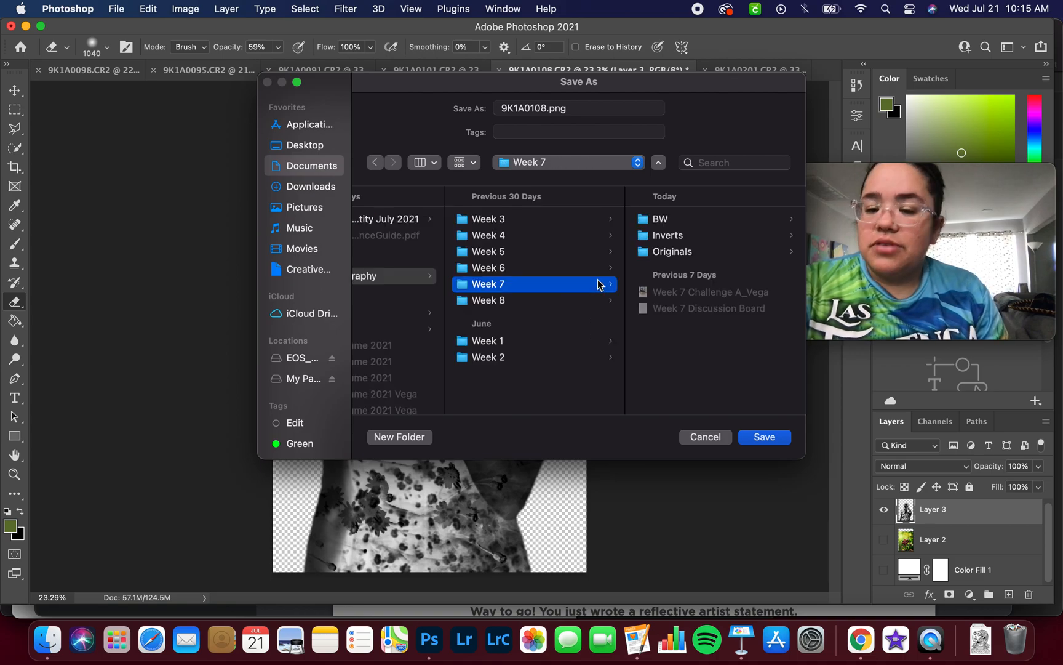
{"action": "left_click", "coordinate": [681, 241]}
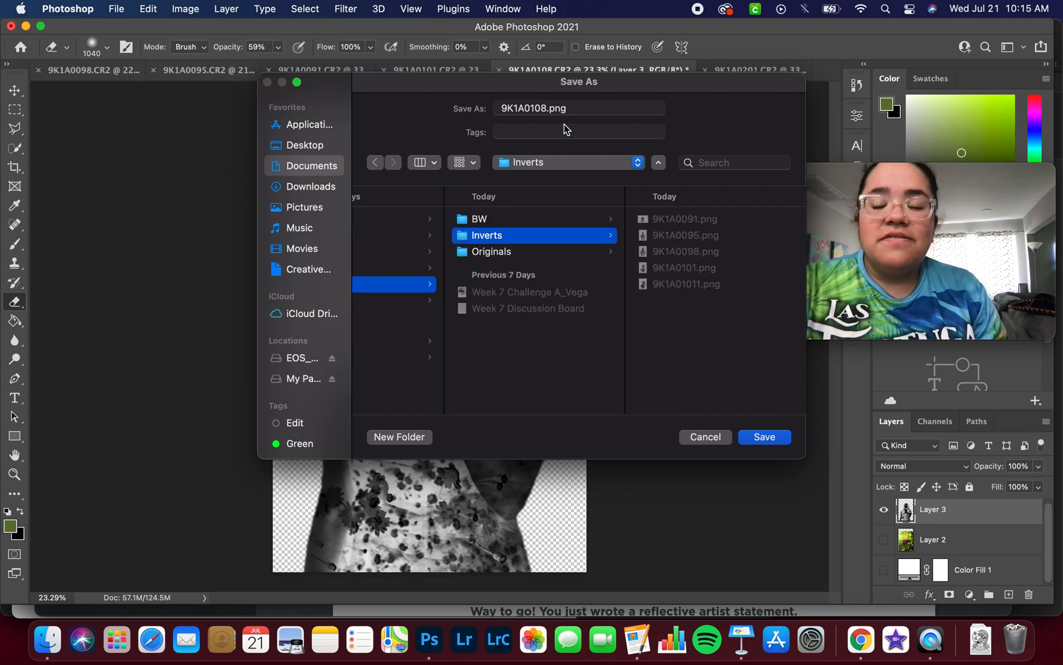
{"action": "left_click", "coordinate": [757, 438]}
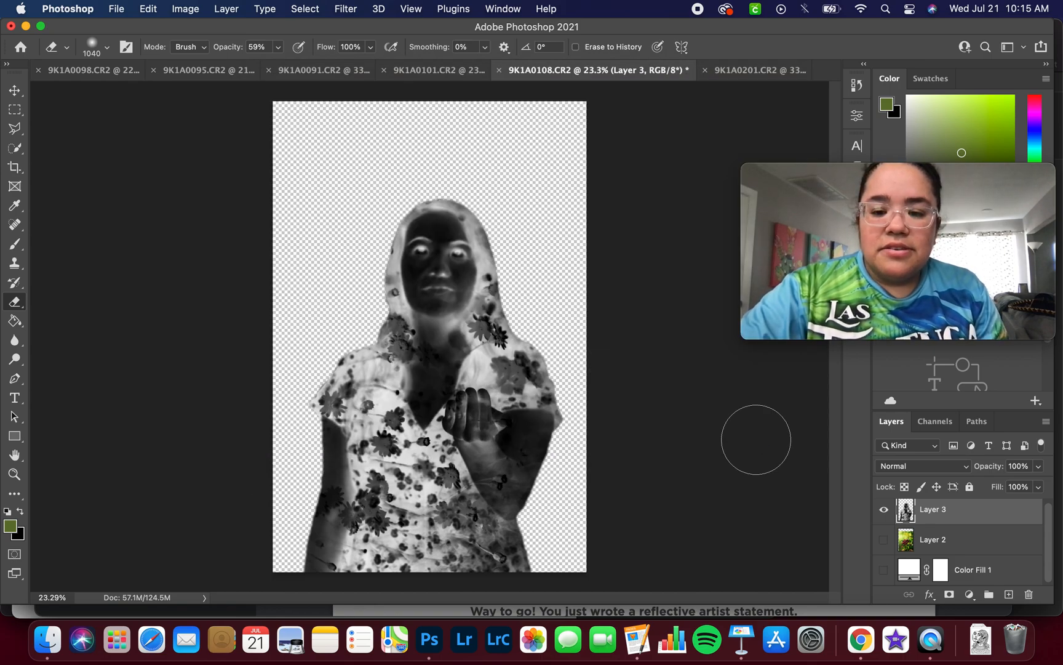